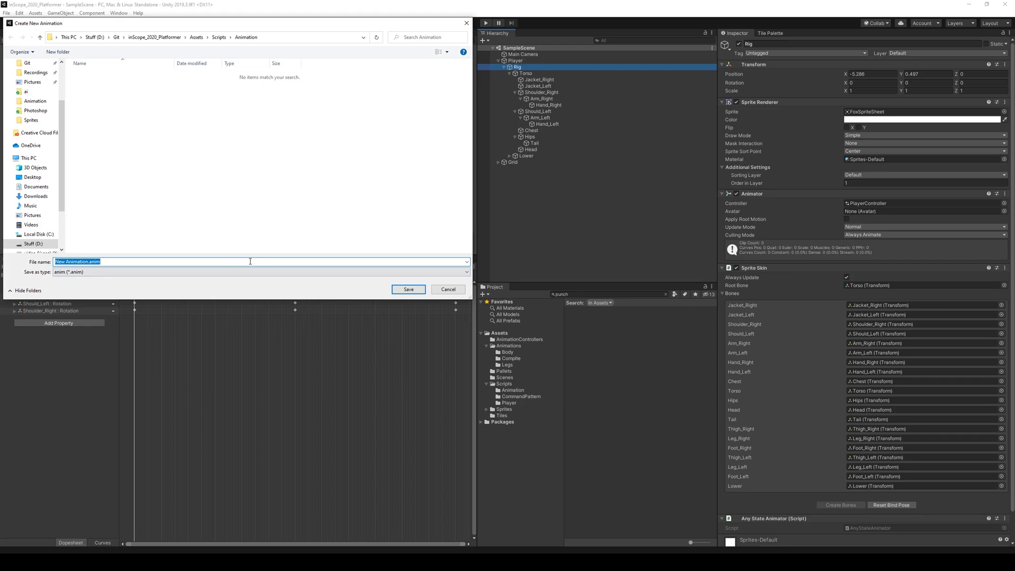
Save the new Punch clip and confirm it appears in the fox's clip list.
key("Return")
left_click(50, 275)
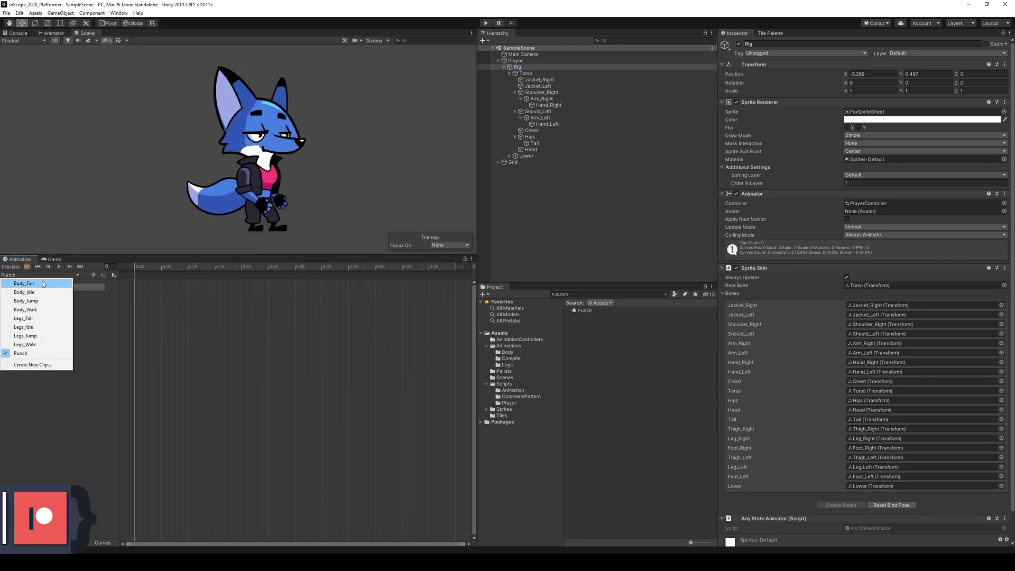
left_click(35, 355)
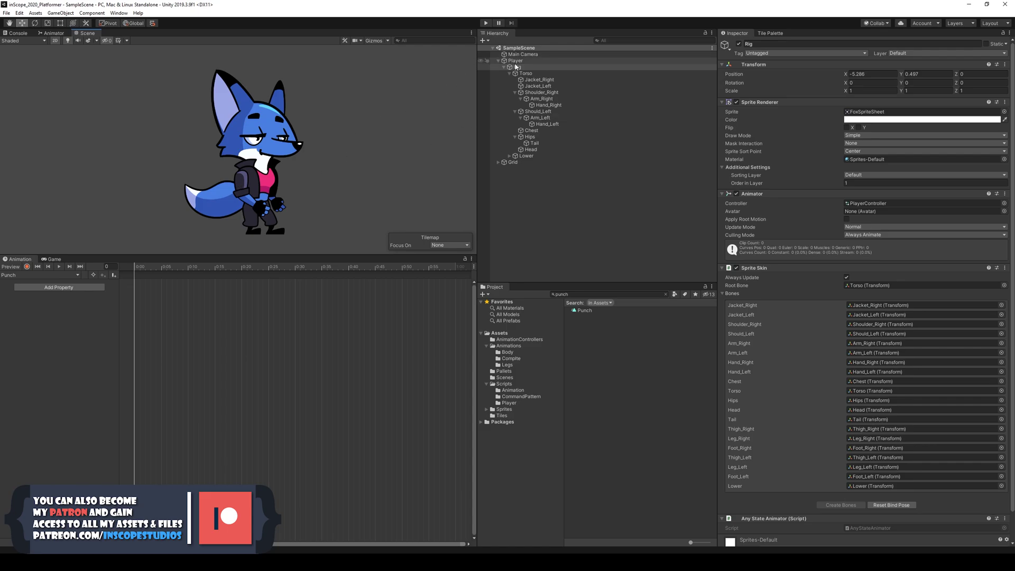
scroll(287, 135, "up", 1)
scroll(287, 136, "up", 3)
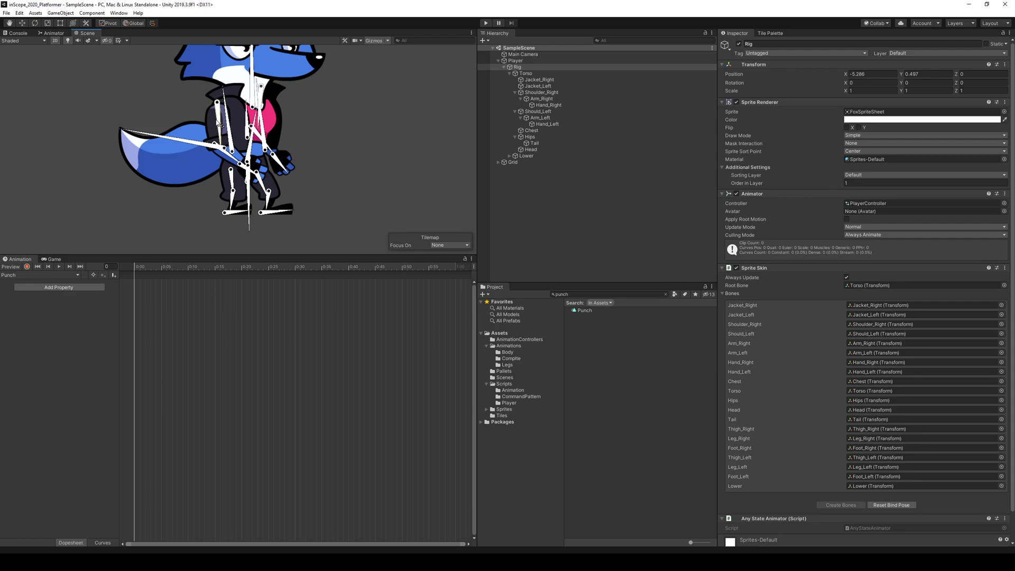
left_click(218, 124)
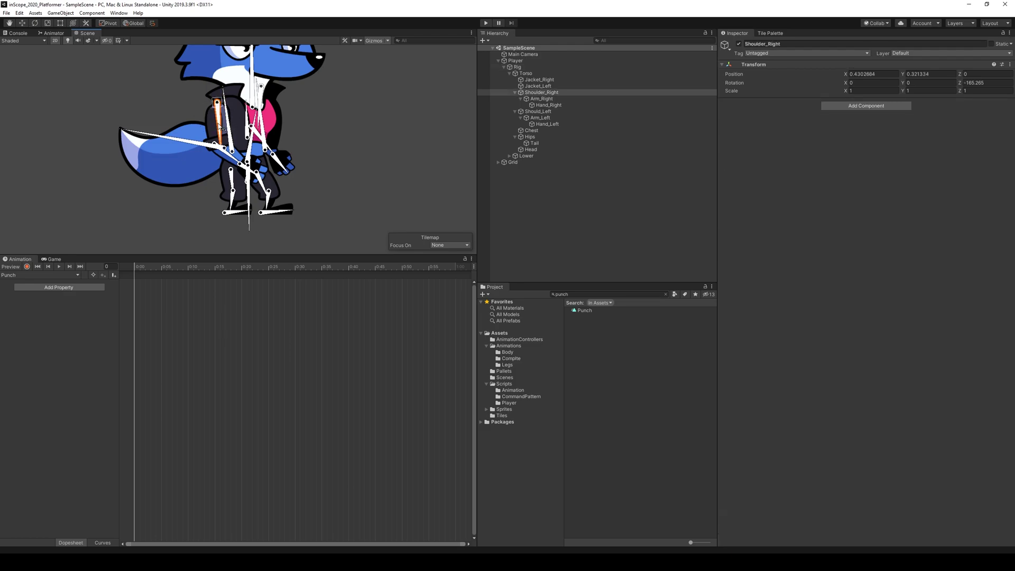
left_click_drag(217, 102, 228, 101)
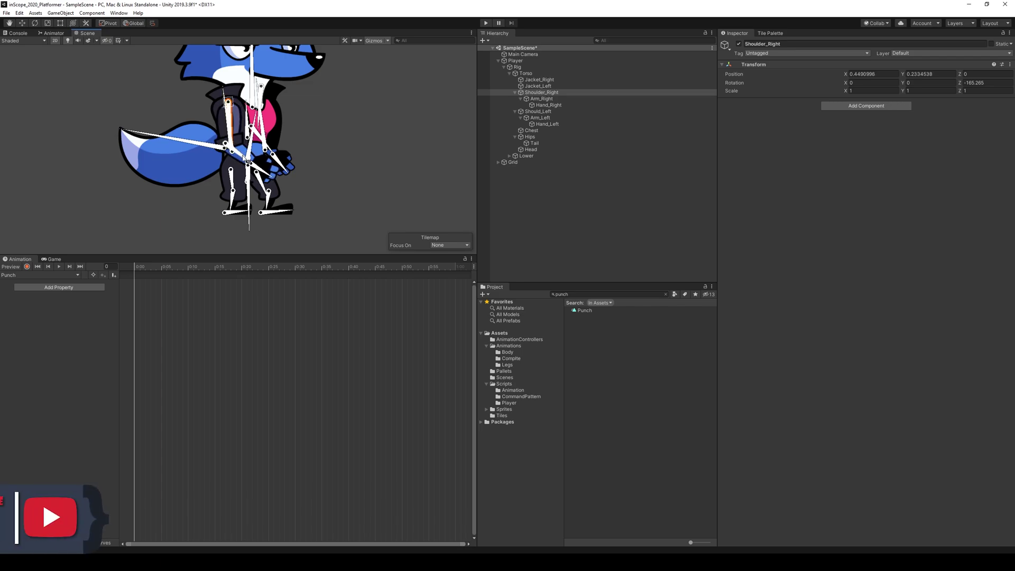
left_click(243, 161)
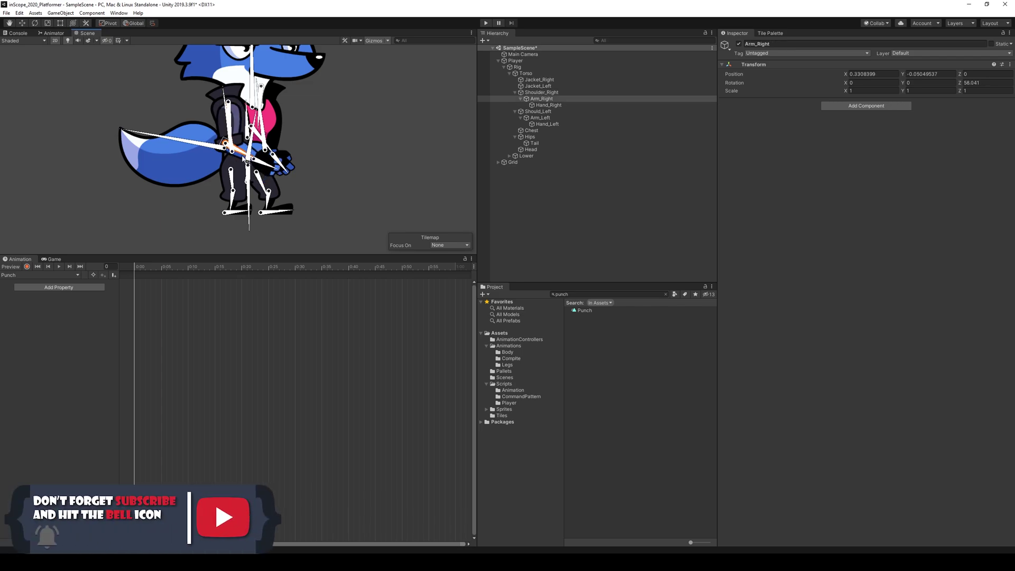
key("ctrl+z")
key("ctrl+z")
key("ctrl+z")
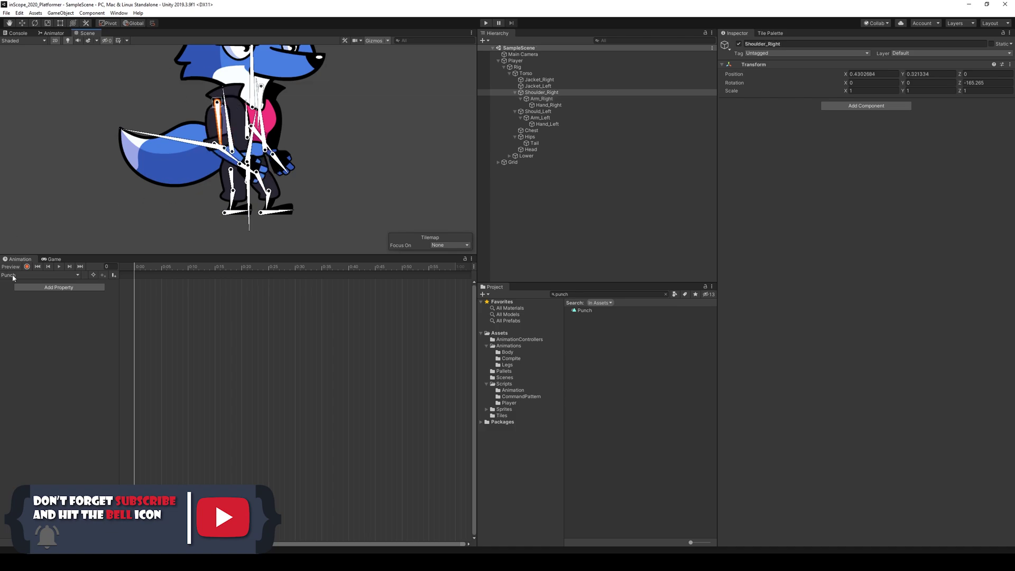
With recording on, pull Shoulder_Right back and raise Arm_Right to horizontal at frame 0.
left_click(27, 266)
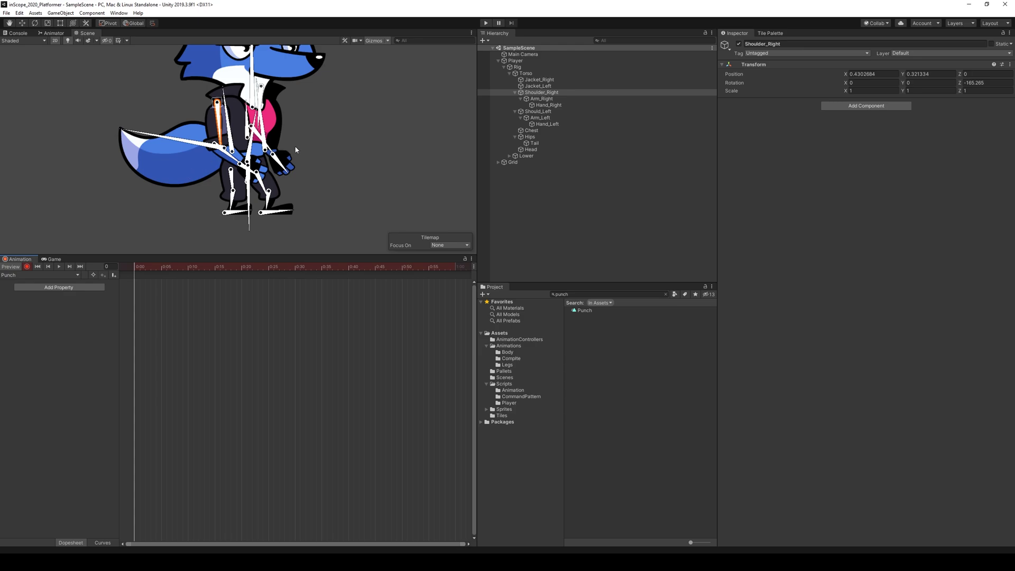
middle_click_drag(334, 124, 337, 162)
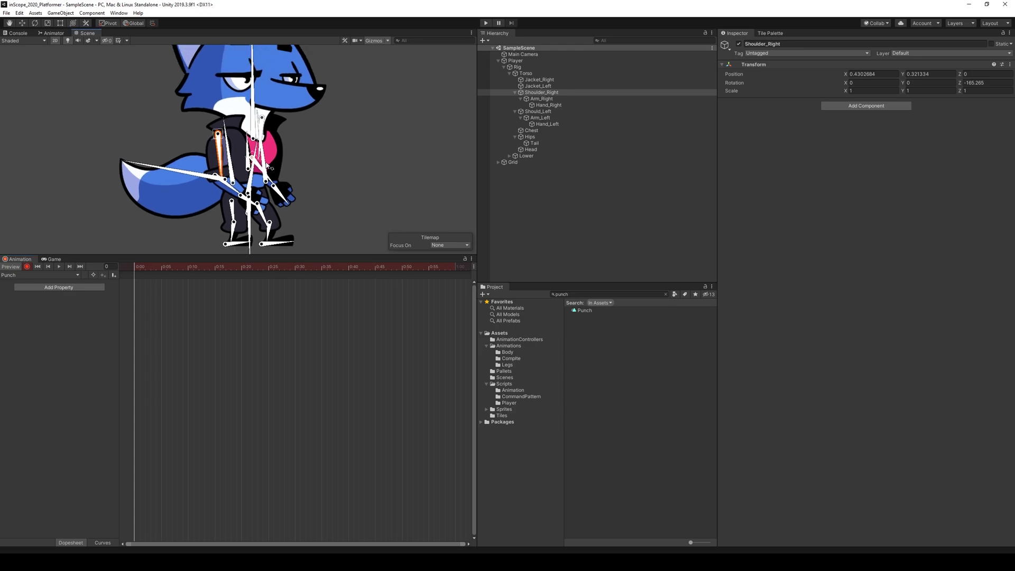
left_click_drag(218, 136, 232, 139)
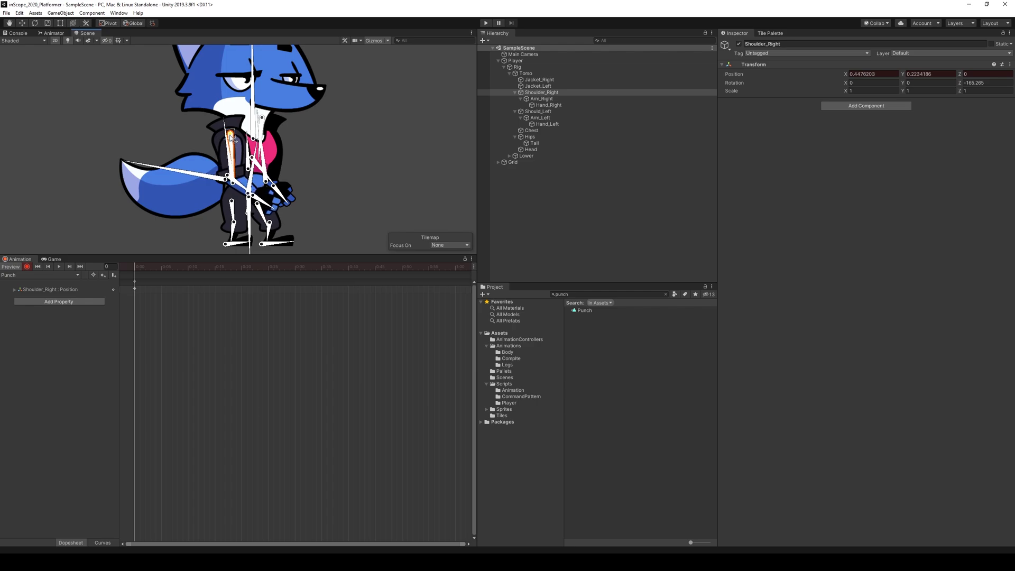
mouse_move(244, 188)
left_mouse_down()
mouse_move(267, 174)
mouse_move(229, 180)
mouse_move(237, 182)
left_mouse_up()
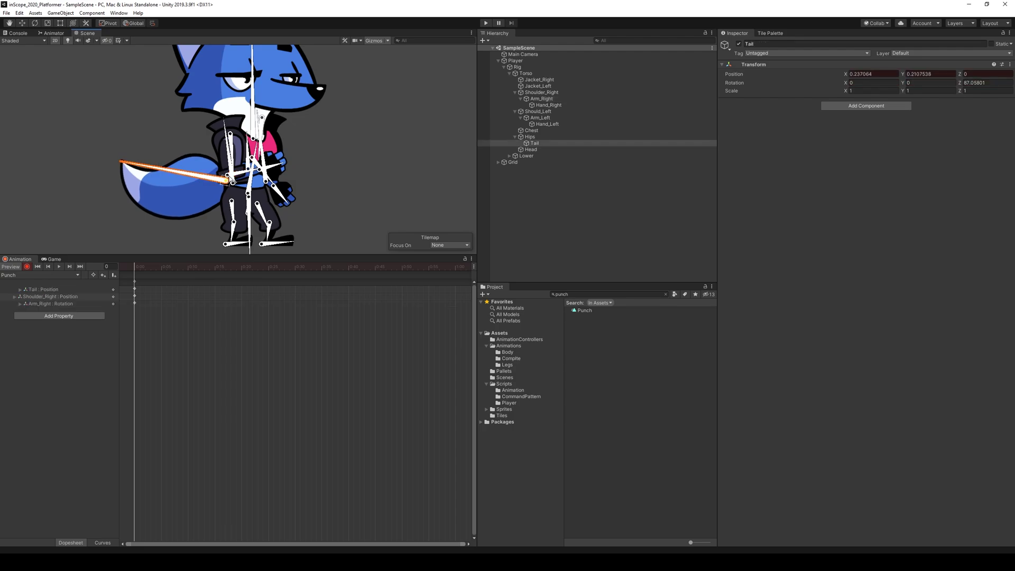
key("ctrl+z")
key("ctrl+z")
scroll(236, 181, "up", 10)
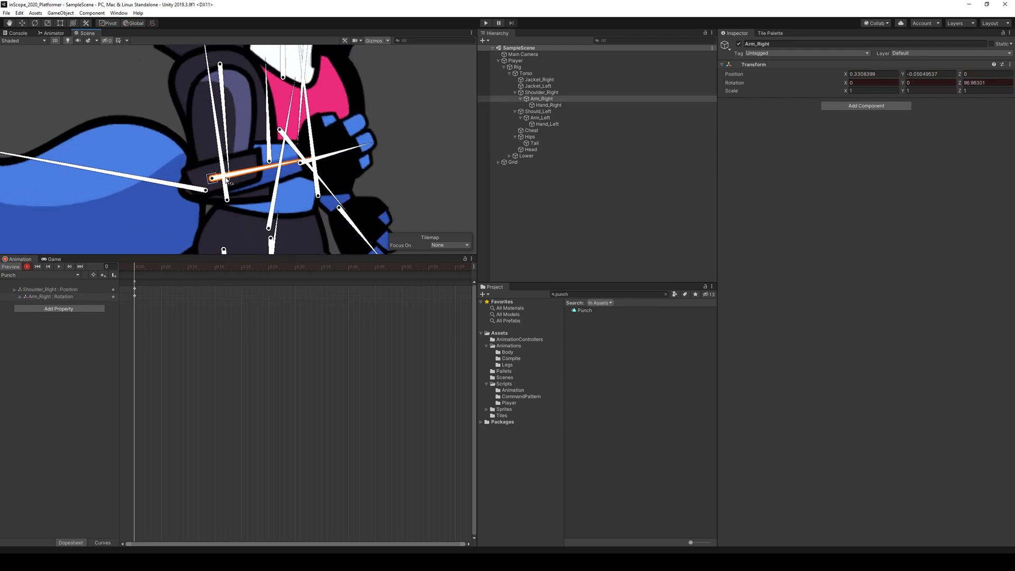
left_click_drag(214, 179, 213, 191)
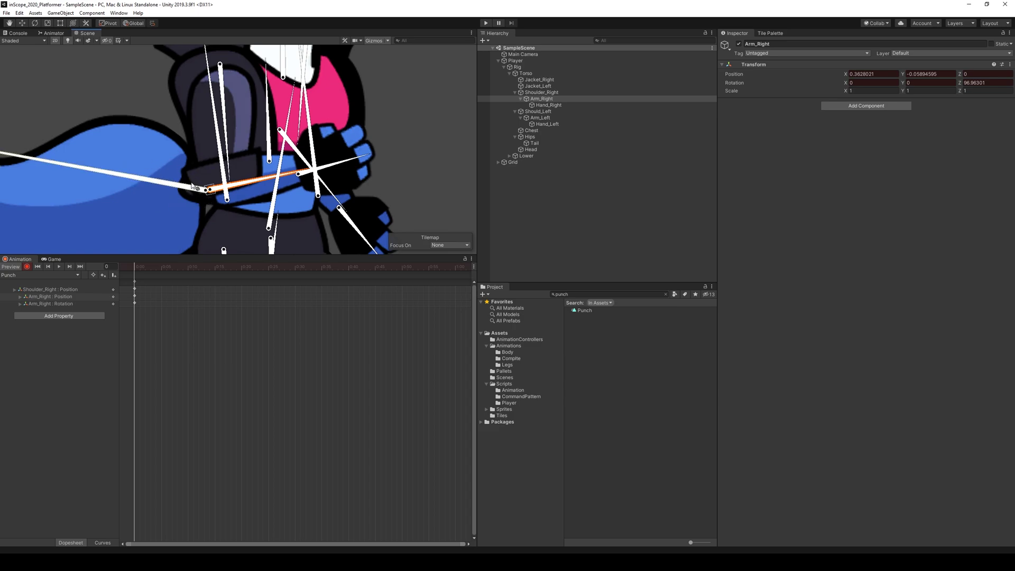
scroll(202, 192, "down", 2)
scroll(204, 199, "down", 2)
Key the Tail bone's position and fine-tune Shoulder_Right and Arm_Right for the punch.
mouse_move(202, 192)
left_mouse_down()
mouse_move(218, 194)
mouse_move(241, 162)
mouse_move(207, 199)
left_mouse_up()
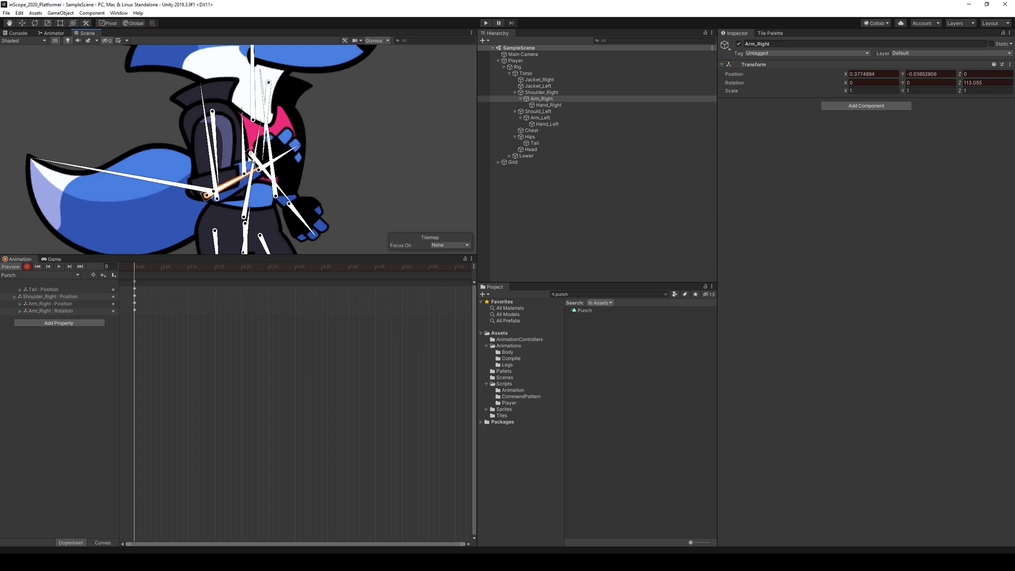
left_click_drag(219, 158, 227, 157)
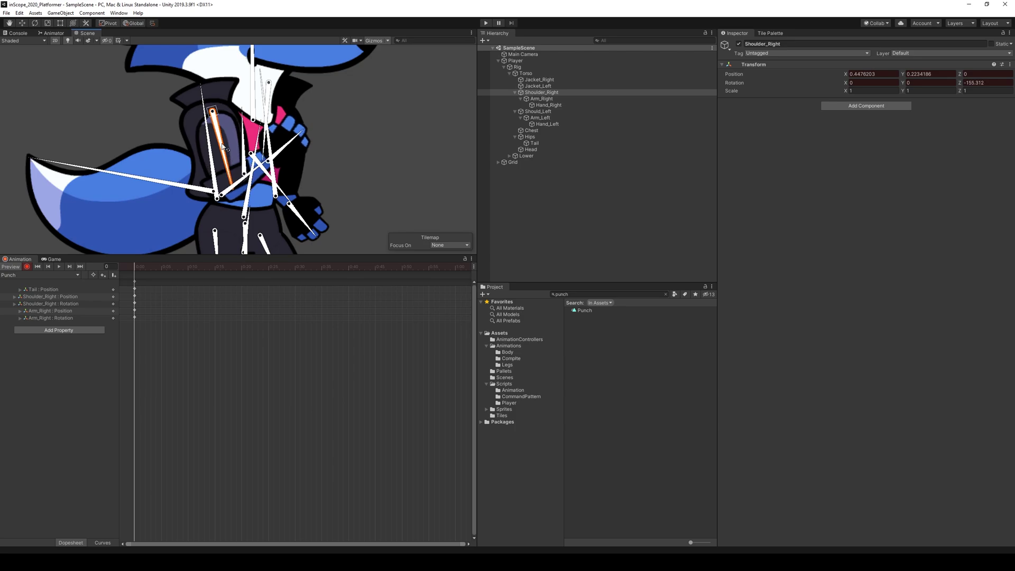
left_click_drag(213, 112, 209, 113)
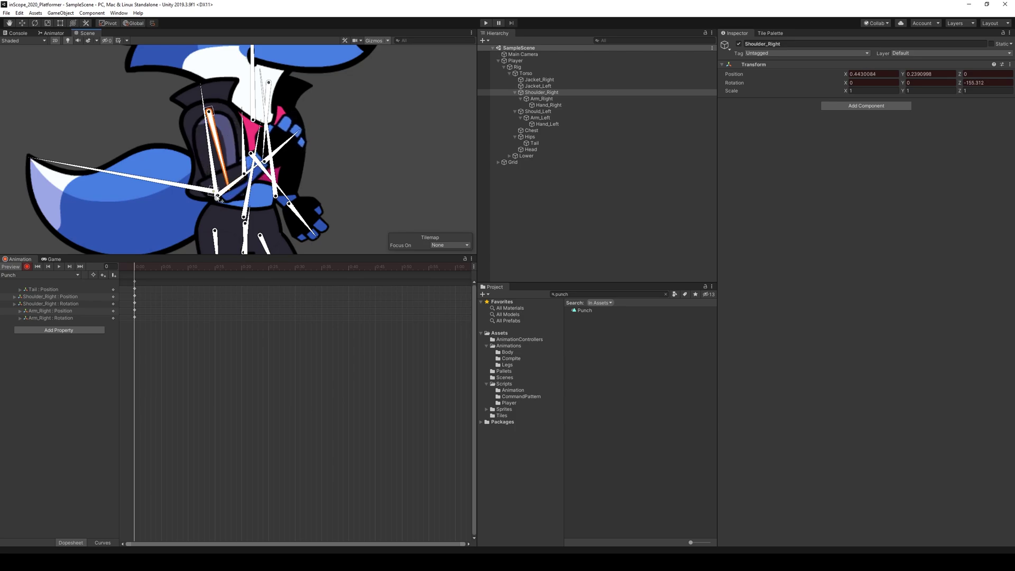
left_click_drag(221, 199, 246, 185)
scroll(239, 198, "down", 5)
scroll(237, 190, "up", 8)
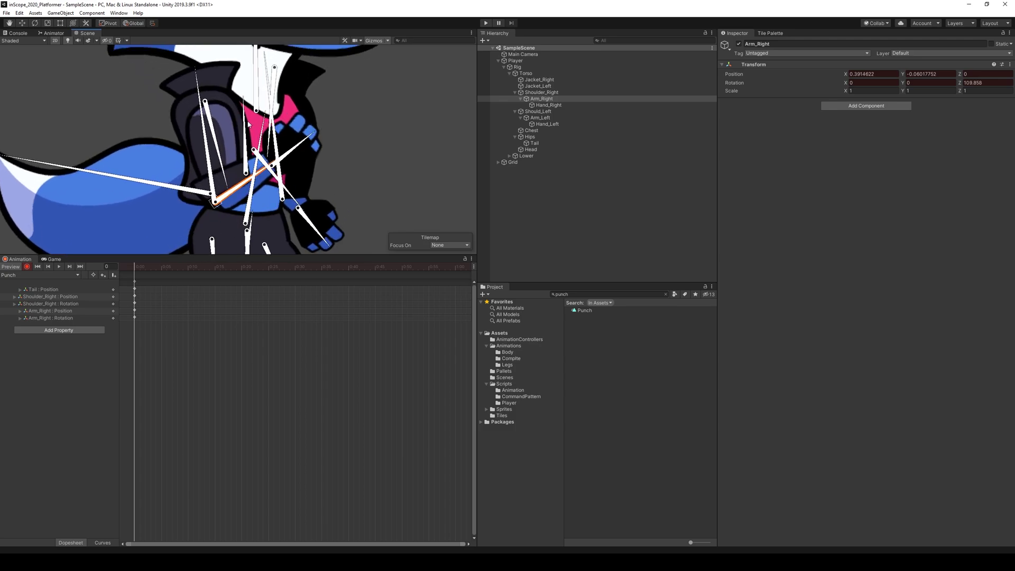
scroll(322, 116, "down", 2)
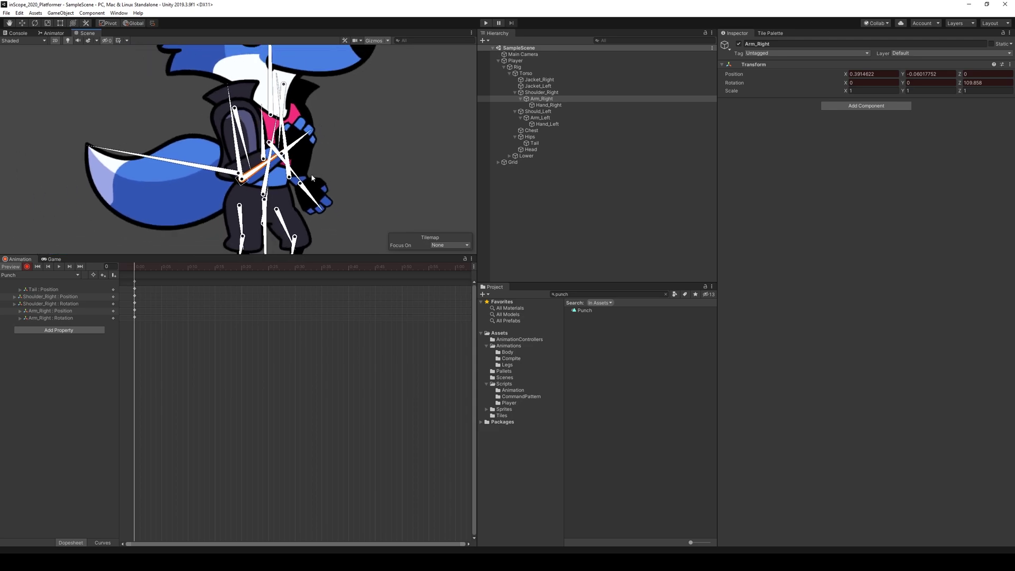
scroll(297, 120, "up", 7)
Swing the Should_Left bone down-right and rotate it slightly clockwise at frame 0.
left_click(278, 70)
left_click_drag(276, 94, 322, 122)
scroll(322, 123, "down", 1)
scroll(322, 123, "down", 1)
middle_click_drag(356, 150, 295, 167)
left_click_drag(239, 107, 236, 114)
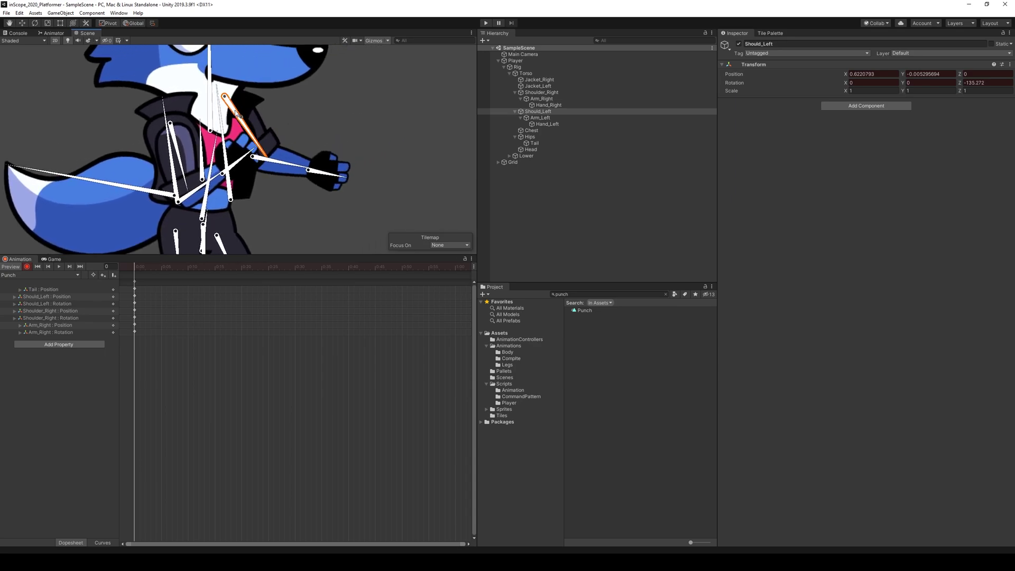
Raise and angle the Arm_Left bone to about 96°, bringing the left fist up in front.
left_click_drag(280, 163, 258, 161)
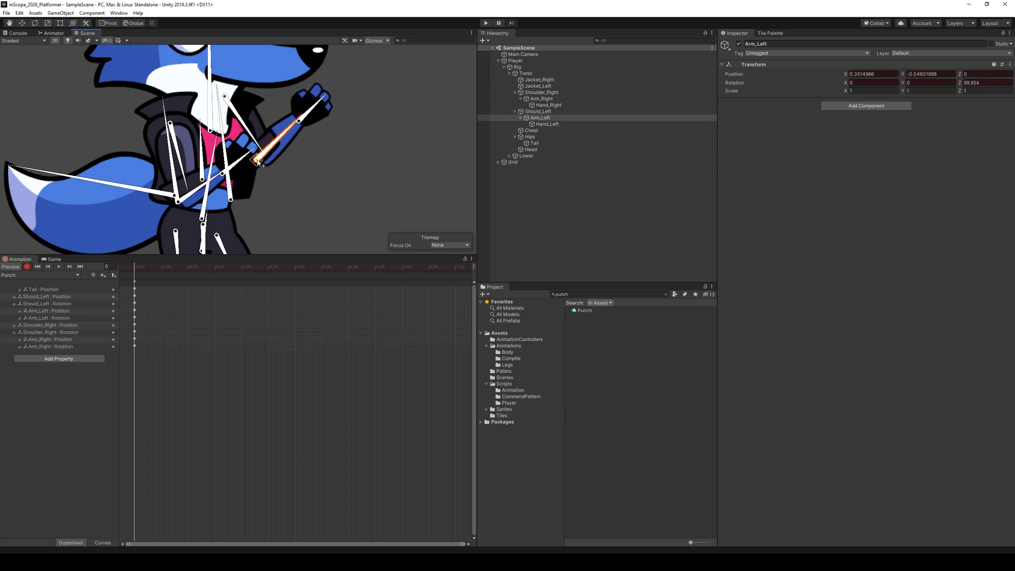
left_click_drag(293, 126, 293, 129)
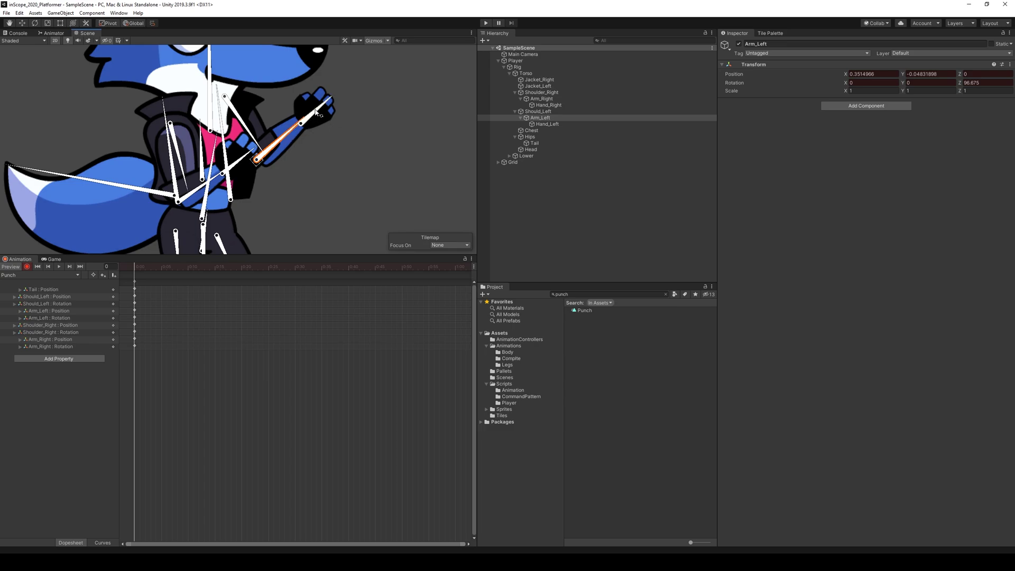
left_click_drag(287, 135, 250, 168)
left_click_drag(284, 138, 284, 137)
scroll(351, 170, "down", 5)
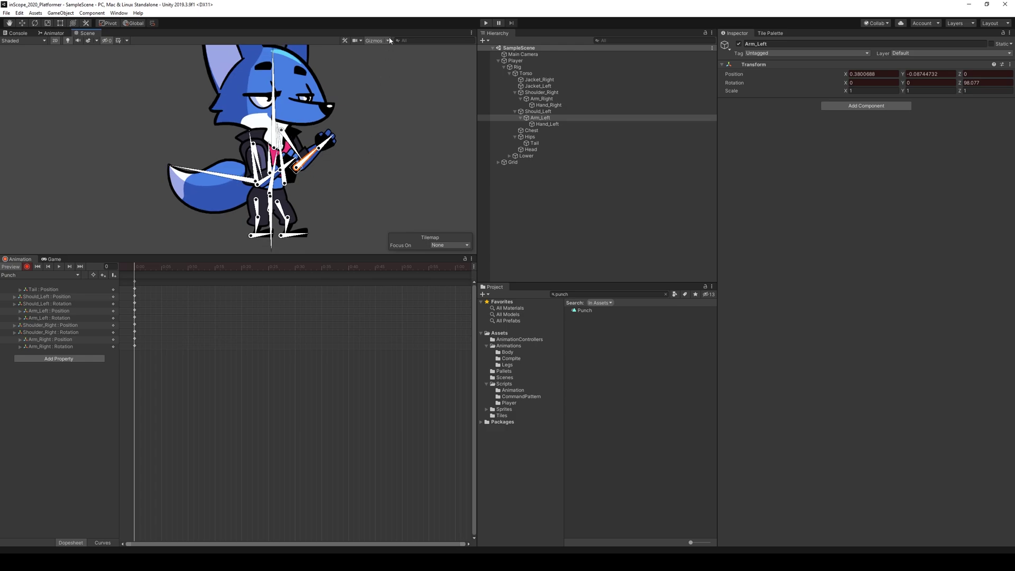
Nudge Arm_Left slightly up-left, toggling bone gizmos to check the guard pose.
left_click(373, 40)
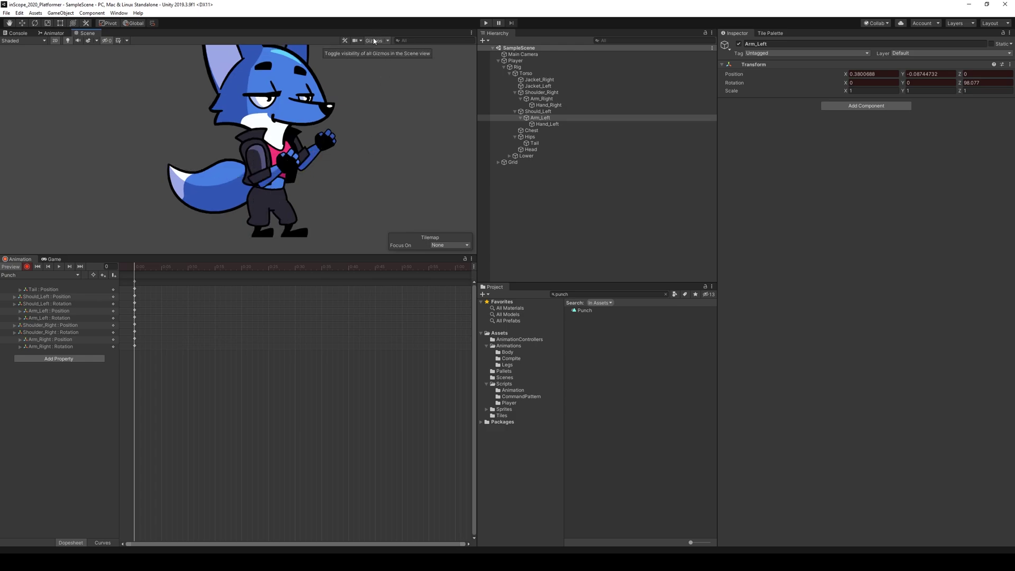
left_click(374, 41)
scroll(354, 94, "up", 4)
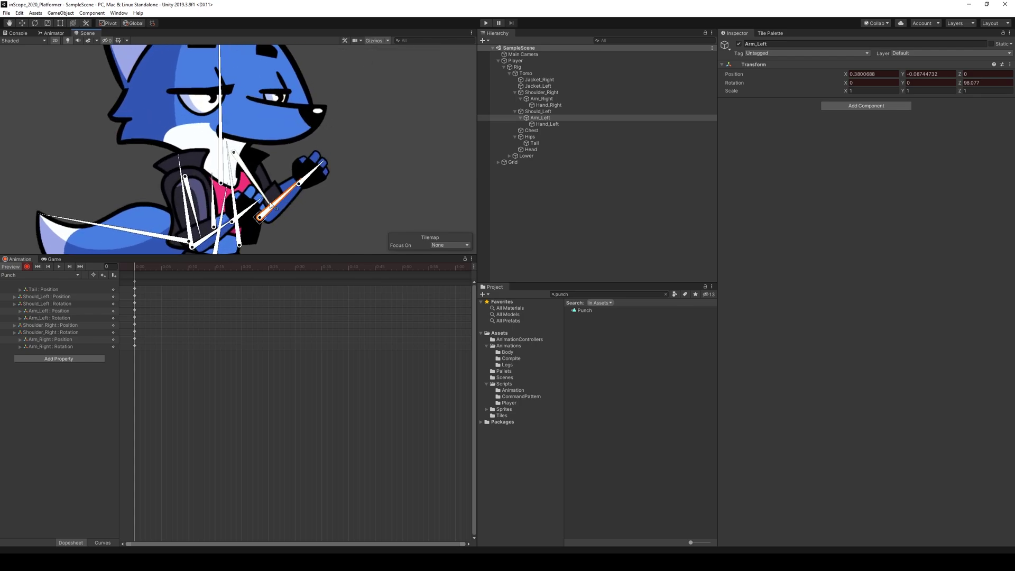
left_click_drag(259, 218, 258, 216)
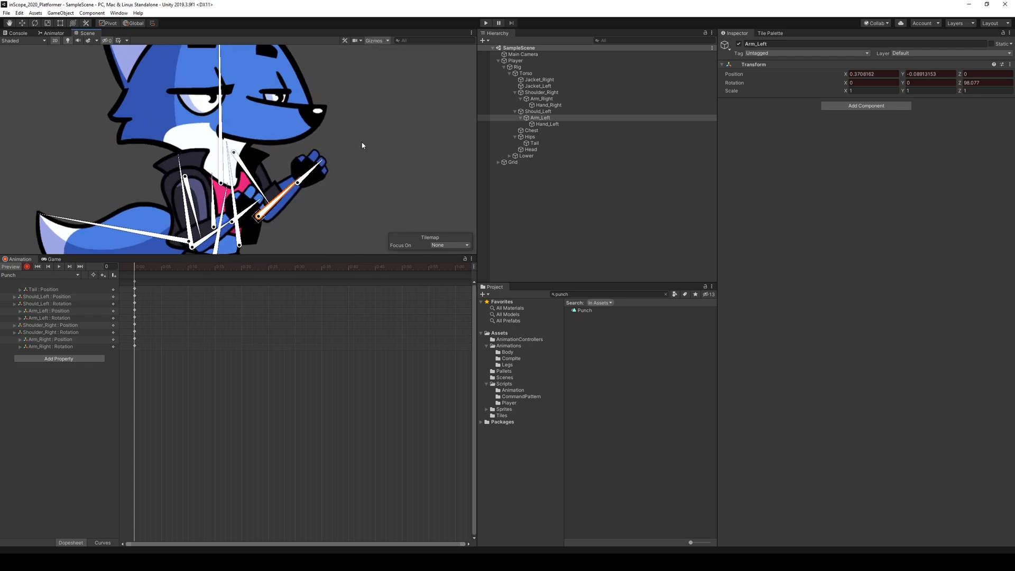
left_click(378, 41)
scroll(394, 132, "down", 6)
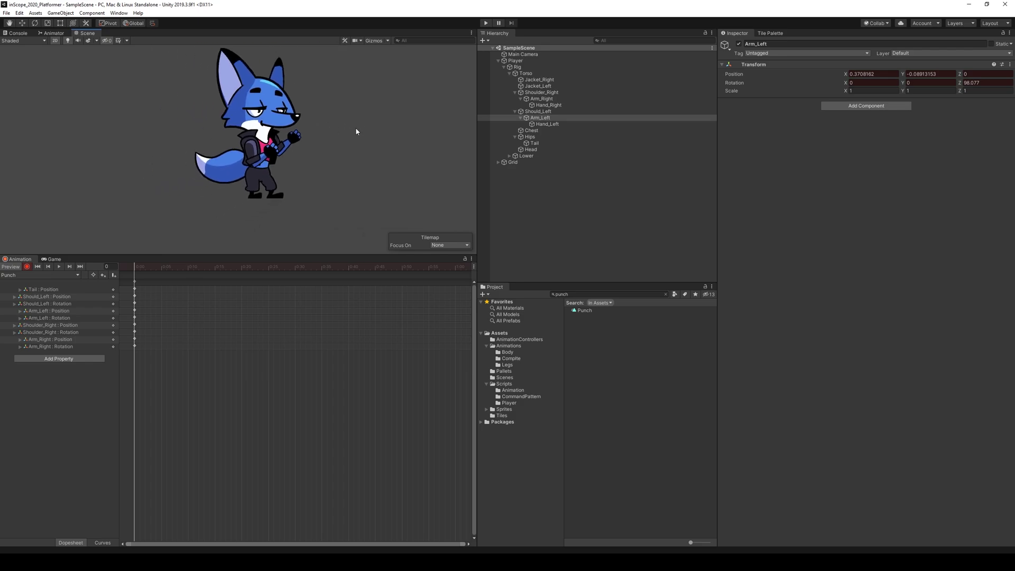
scroll(331, 141, "up", 3)
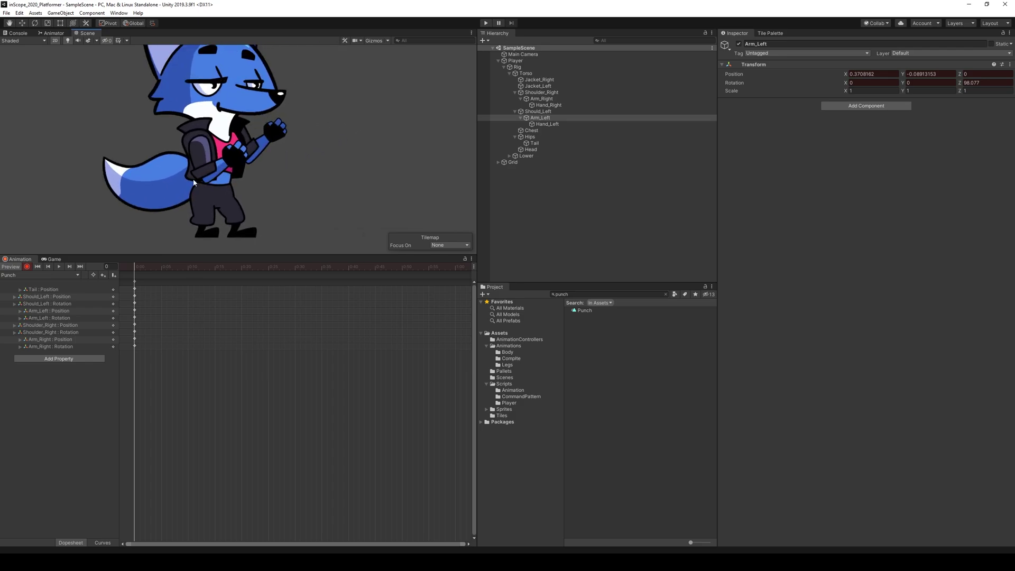
scroll(195, 178, "up", 2)
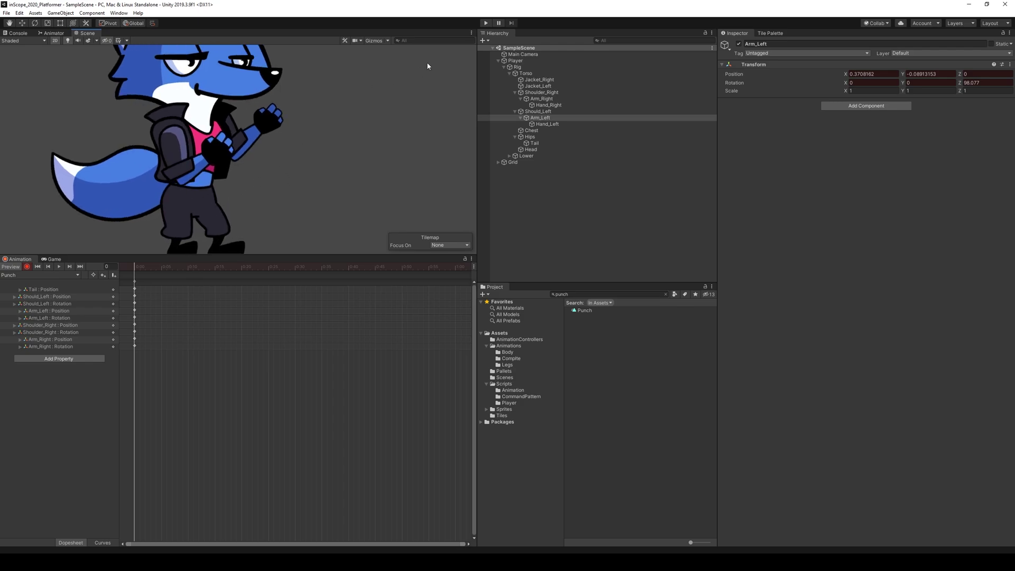
left_click(372, 42)
Nudge Arm_Right into its guard position at about 109.9° and frame the whole fox.
left_click(203, 174)
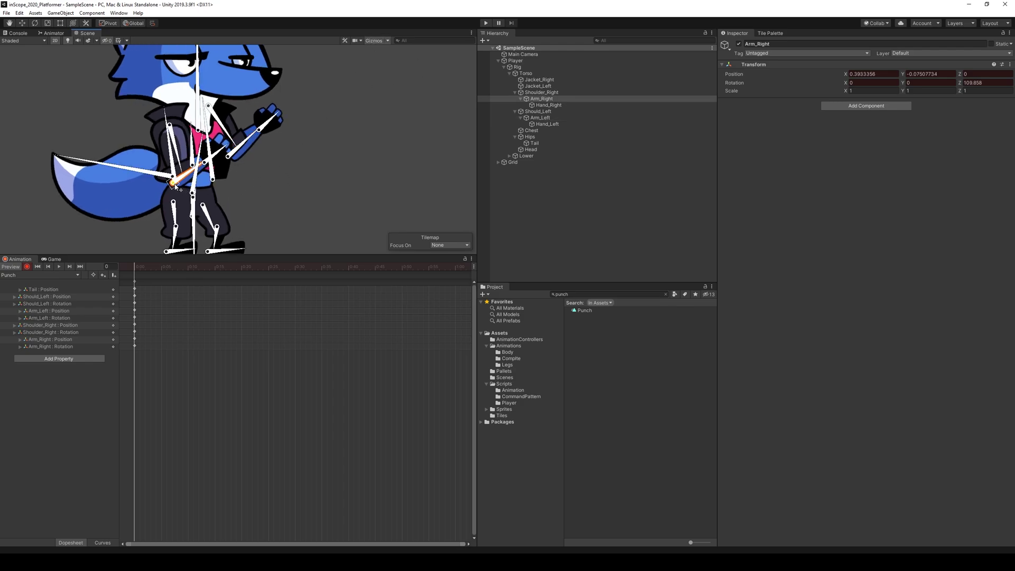
scroll(207, 175, "up", 2)
scroll(207, 176, "up", 3)
left_click_drag(95, 181, 94, 181)
left_click(375, 41)
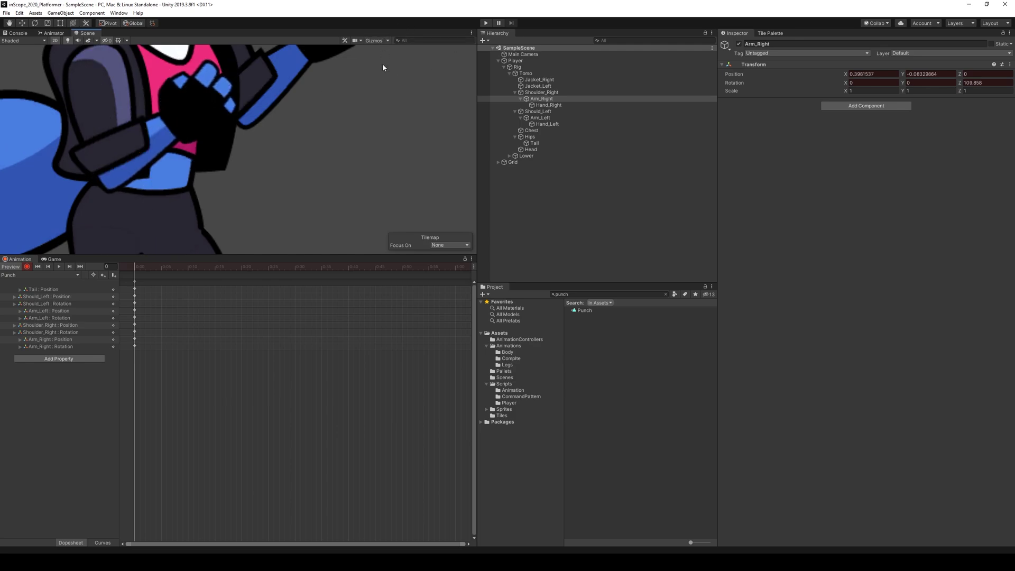
scroll(401, 127, "down", 6)
middle_click_drag(403, 128, 324, 179)
scroll(369, 141, "down", 7)
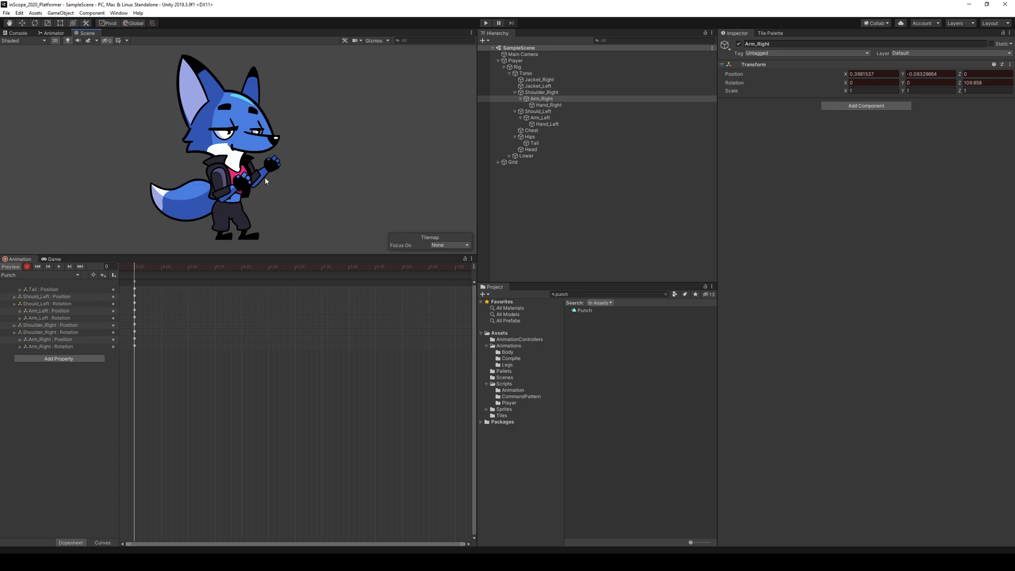
scroll(341, 181, "down", 4)
scroll(343, 182, "up", 4)
scroll(322, 173, "up", 2)
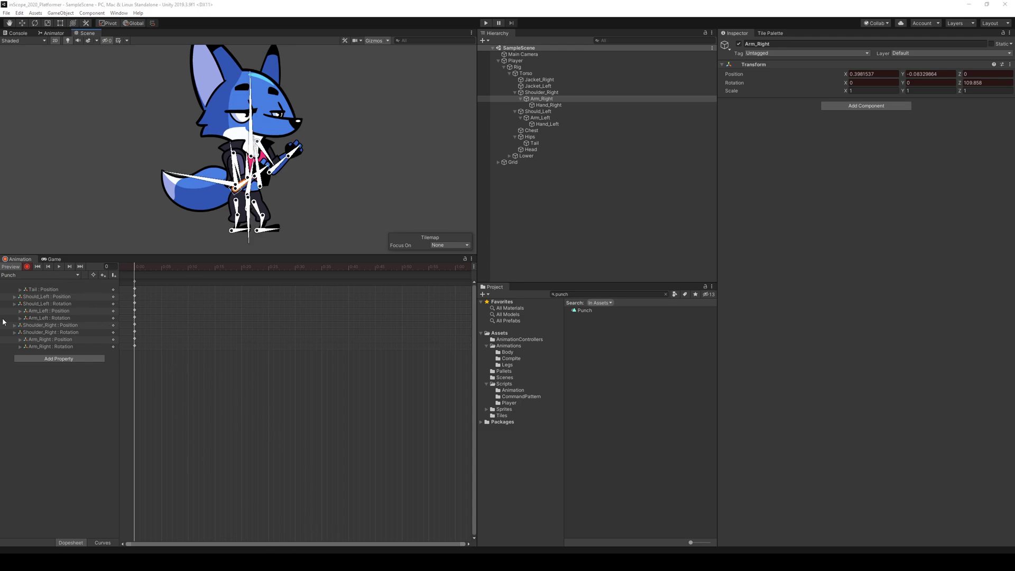
left_click(157, 258)
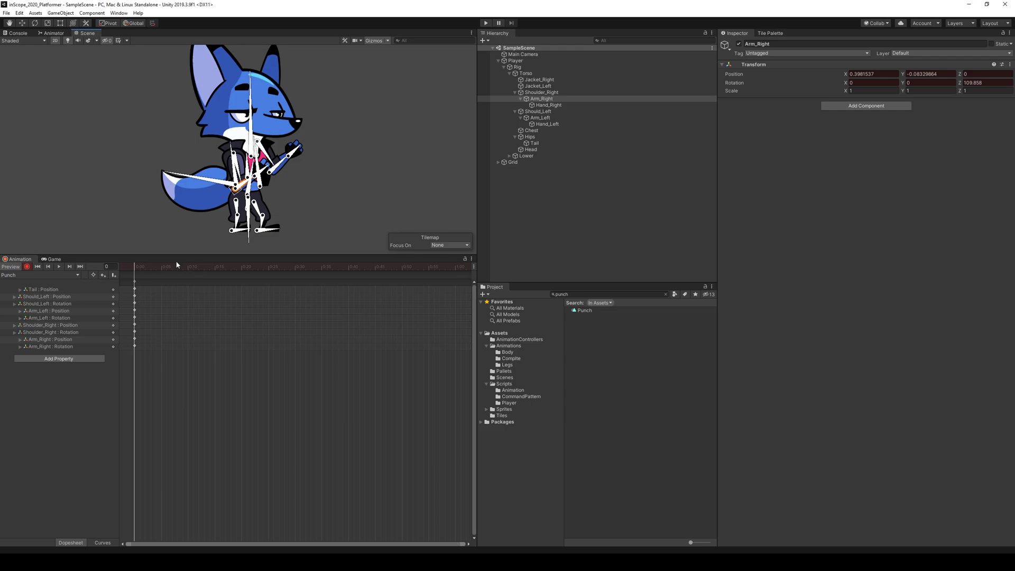
At frame 20, tilt the Torso bone forward to add a Torso rotation key.
left_click_drag(148, 268, 255, 273)
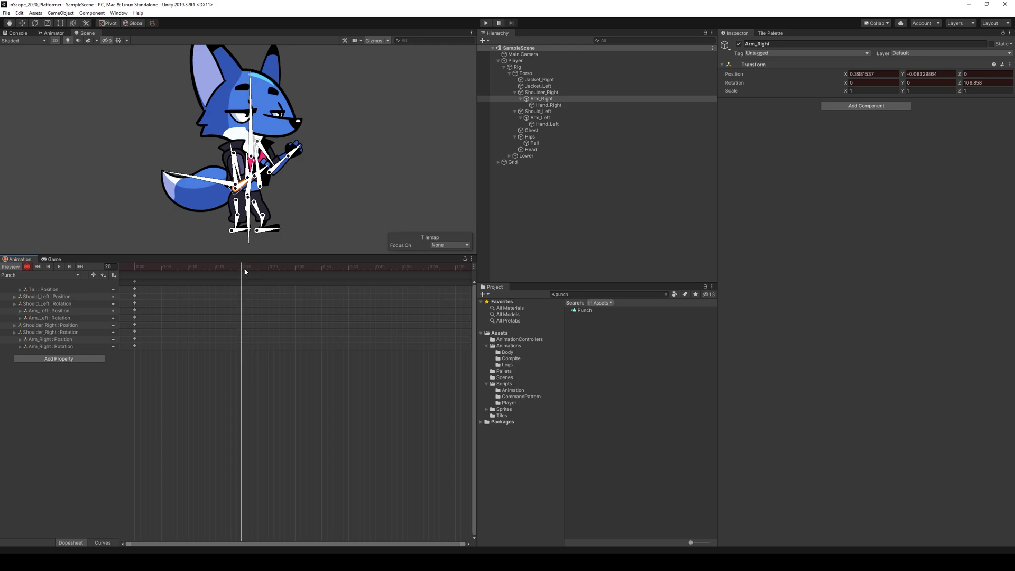
left_click(256, 172)
left_click_drag(257, 173, 252, 173)
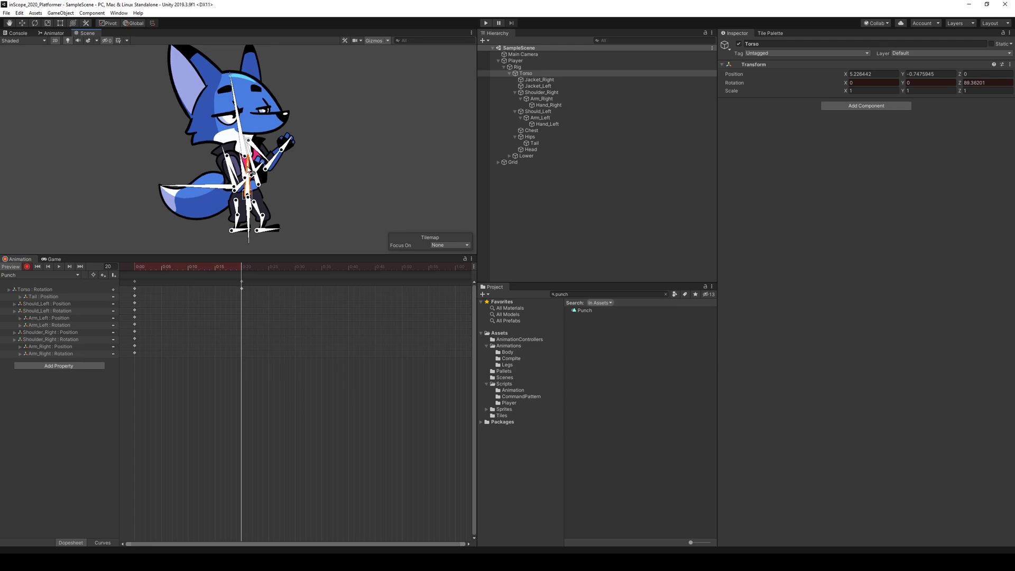
mouse_move(240, 268)
left_mouse_down()
mouse_move(192, 270)
mouse_move(242, 278)
mouse_move(134, 272)
mouse_move(241, 273)
left_mouse_up()
left_click_drag(249, 167, 250, 168)
left_click_drag(239, 272, 129, 272)
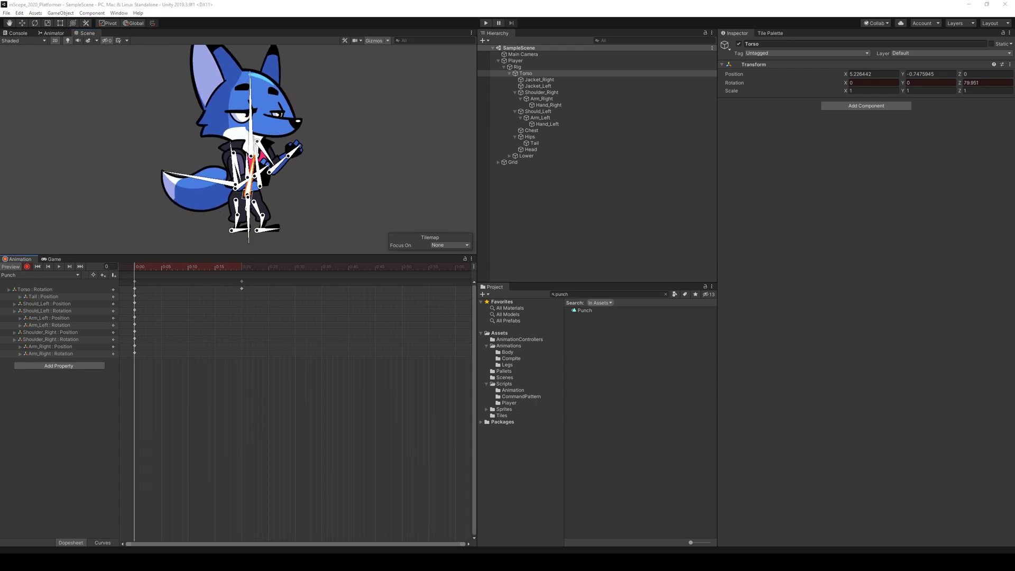
left_click_drag(143, 268, 240, 269)
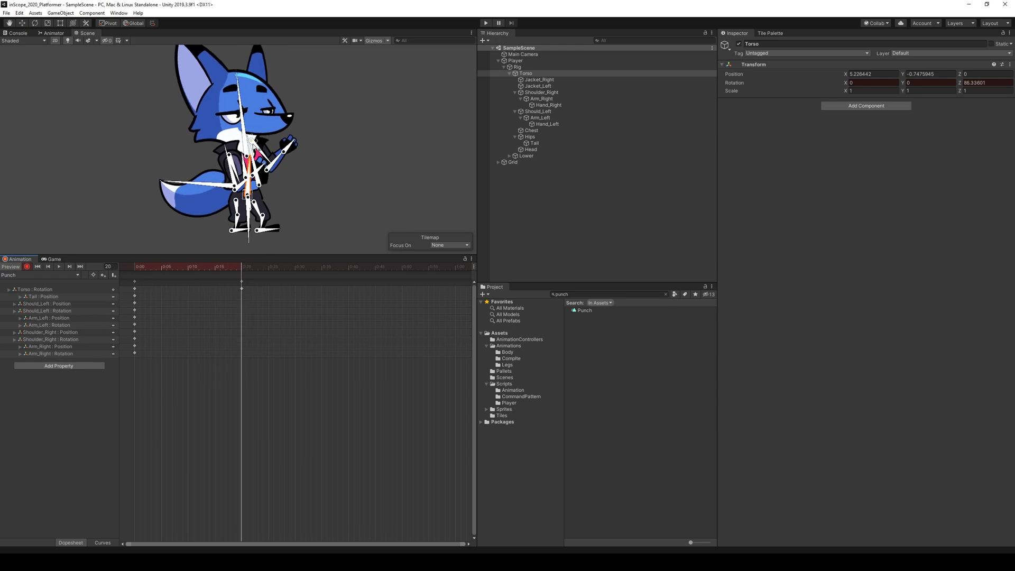
Shift Should_Left slightly left at frame 20, discarding a stray shoulder rotation.
left_click_drag(259, 150, 255, 146)
key("ctrl+z")
key("ctrl+z")
left_click_drag(250, 142, 246, 144)
left_click_drag(245, 144, 247, 146)
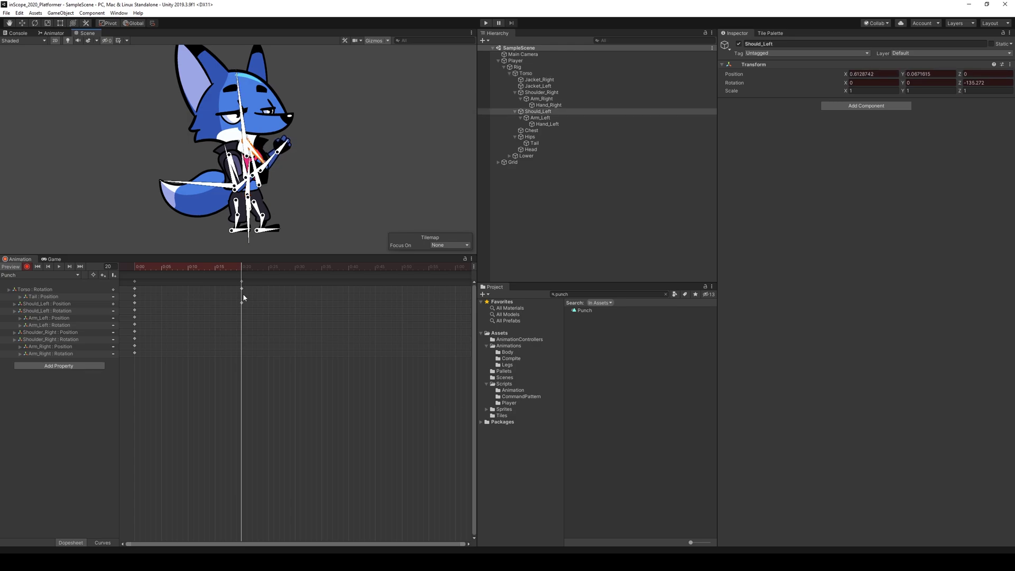
mouse_move(241, 269)
left_mouse_down()
mouse_move(127, 271)
mouse_move(242, 270)
mouse_move(149, 272)
mouse_move(244, 278)
left_mouse_up()
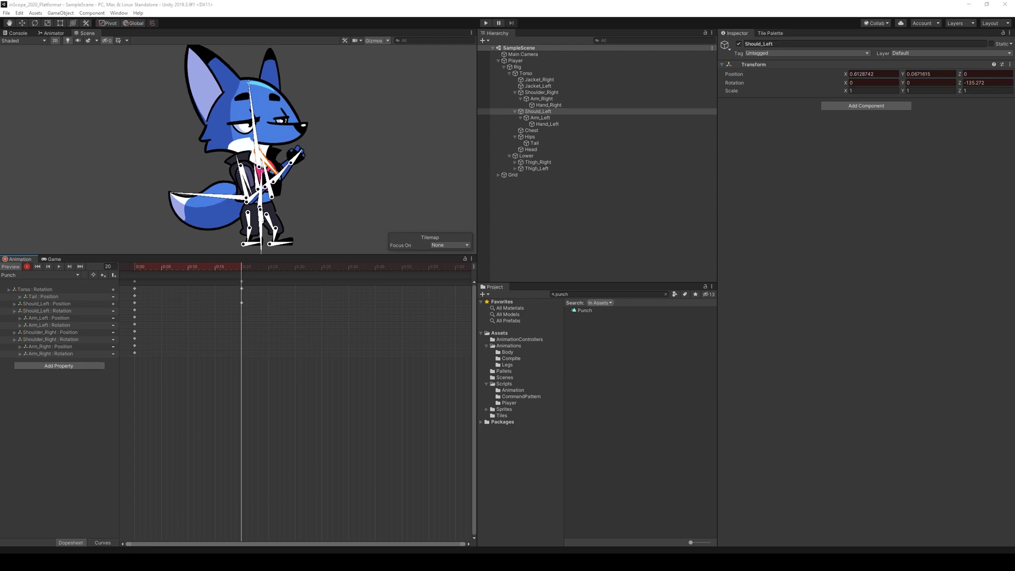
left_click_drag(242, 267, 297, 273)
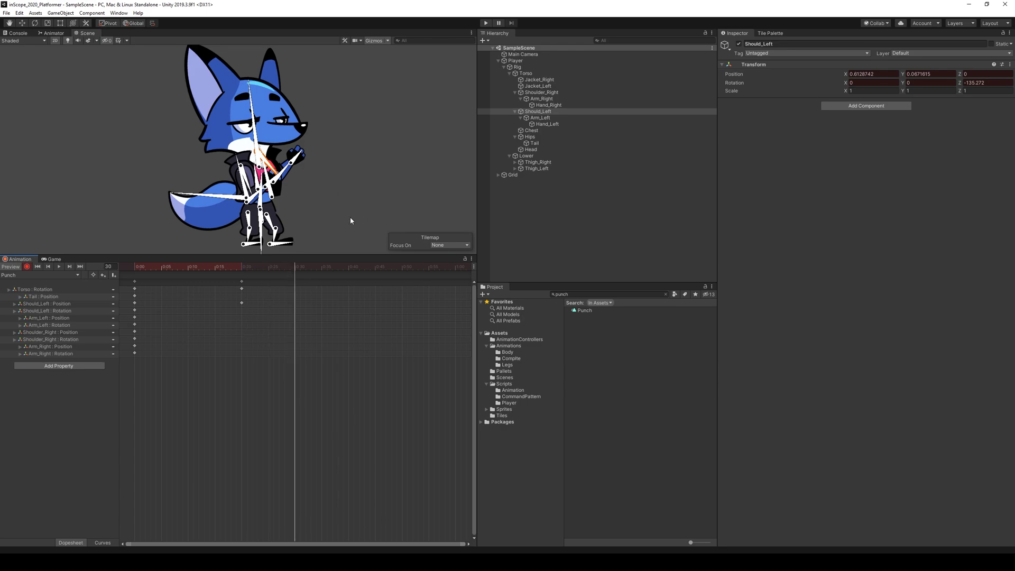
Rotate Thigh_Right at frame 30 to about -27.6°, adding a thigh rotation track.
mouse_move(302, 267)
left_mouse_down()
mouse_move(123, 266)
mouse_move(310, 271)
mouse_move(295, 272)
left_mouse_up()
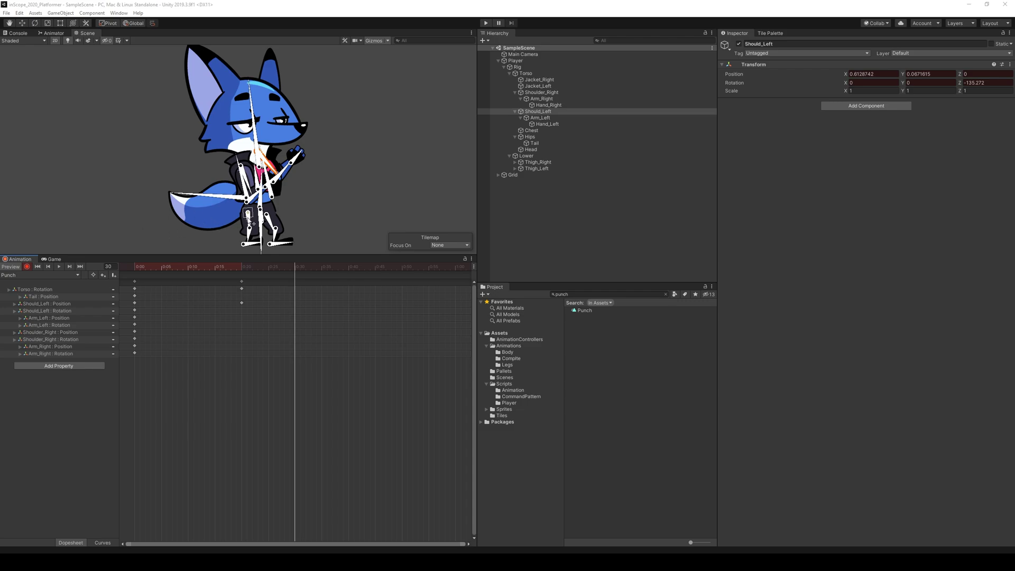
left_click(298, 267)
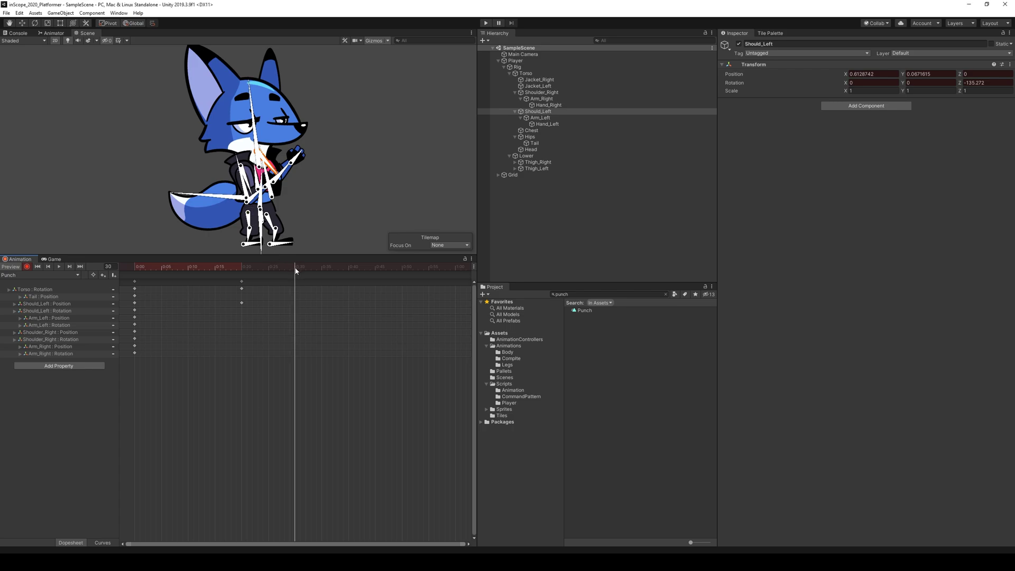
left_click(250, 221)
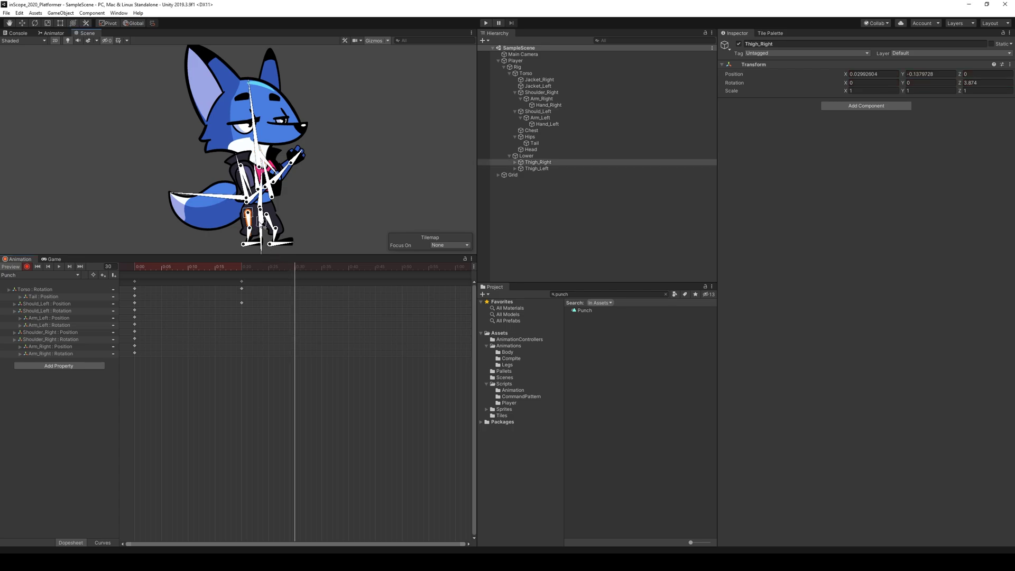
left_click_drag(250, 221, 249, 223)
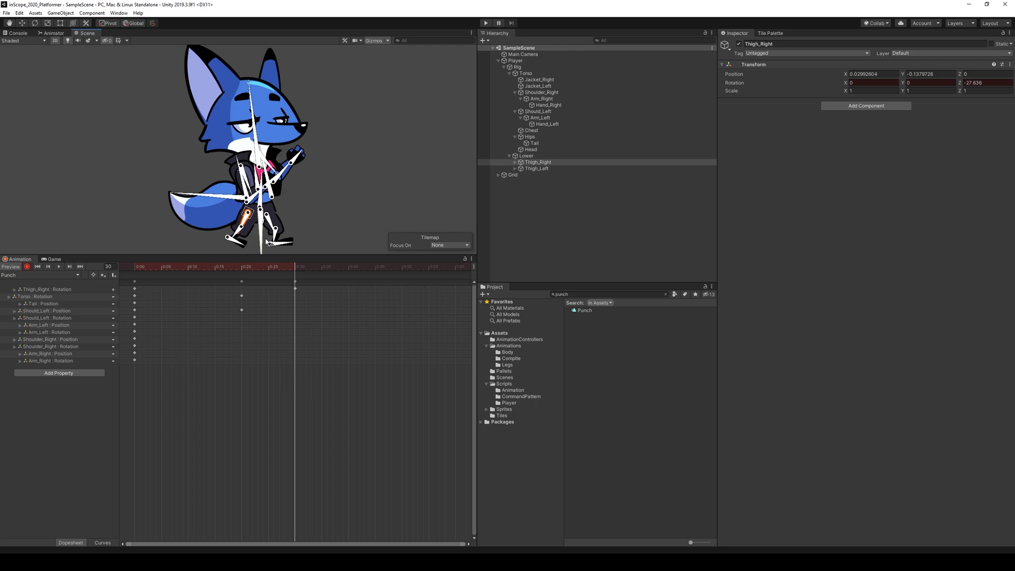
left_click_drag(295, 272, 243, 280)
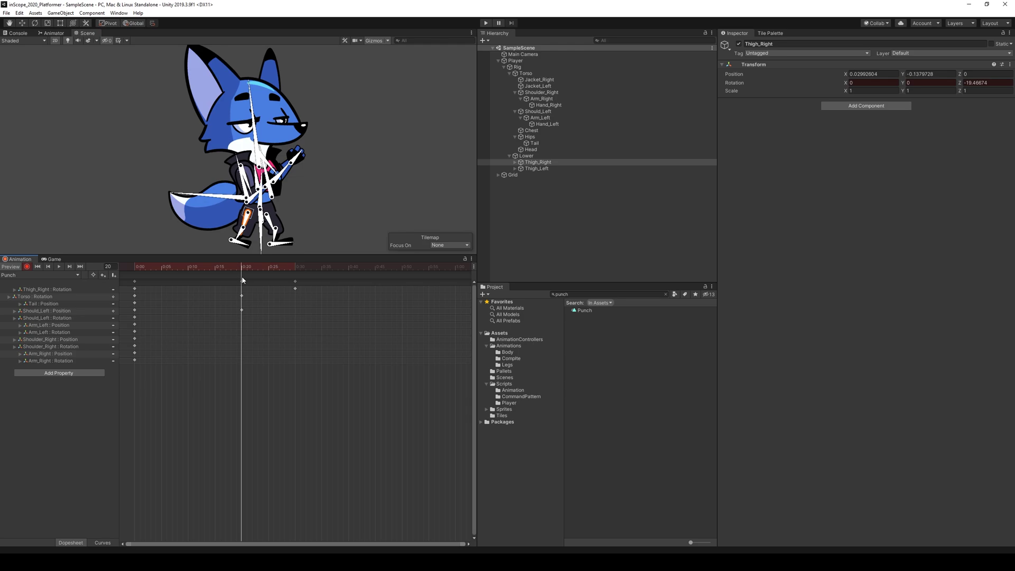
mouse_move(242, 280)
left_mouse_down()
mouse_move(297, 286)
mouse_move(241, 285)
left_mouse_up()
Copy Thigh_Right's frame-0 rotation key to frame 20, then tilt the Torso back at frame 30.
left_click(134, 288)
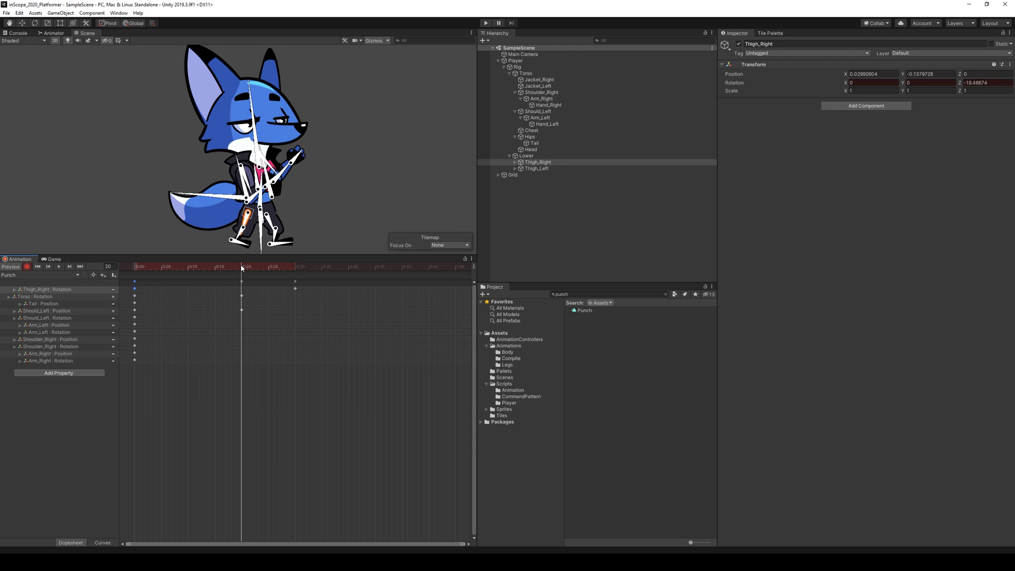
key("ctrl+c")
key("ctrl+v")
left_click_drag(241, 276, 295, 282)
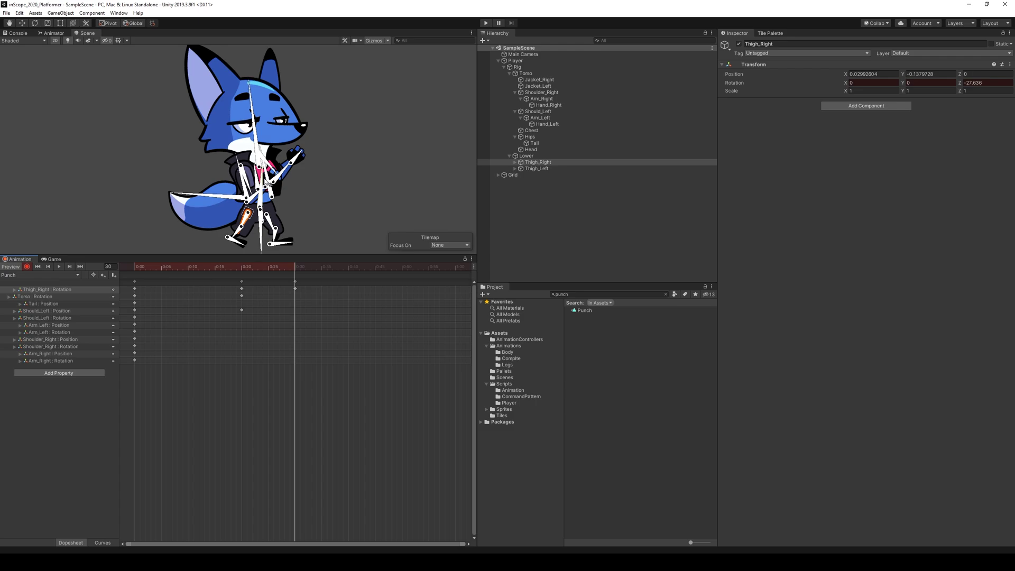
left_click(267, 181)
left_click_drag(267, 181, 274, 184)
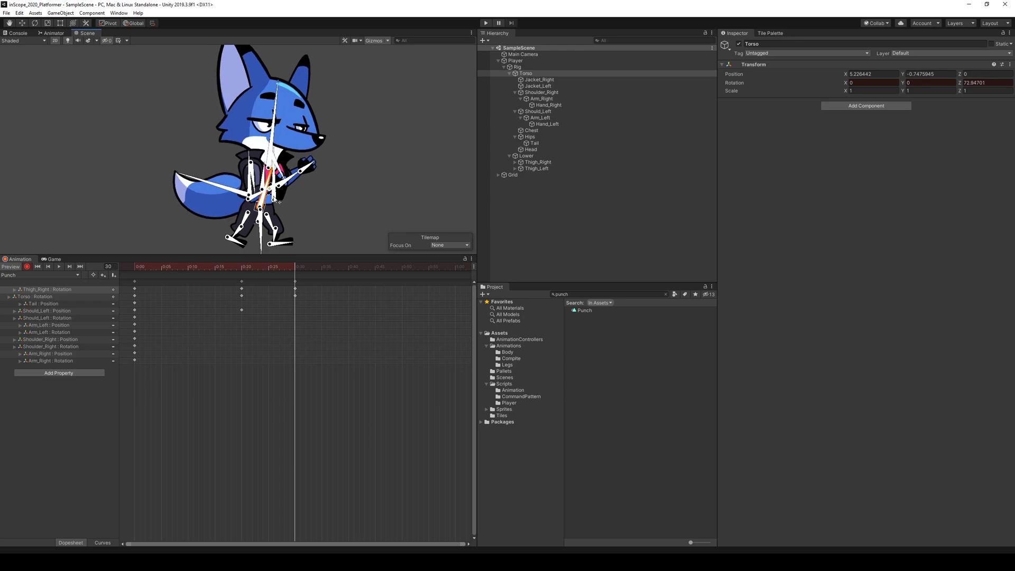
Scrub the timeline to review the torso leaning back to Rotation Z 72.66701 at frame 30.
mouse_move(294, 265)
left_mouse_down()
mouse_move(148, 254)
mouse_move(296, 273)
left_mouse_up()
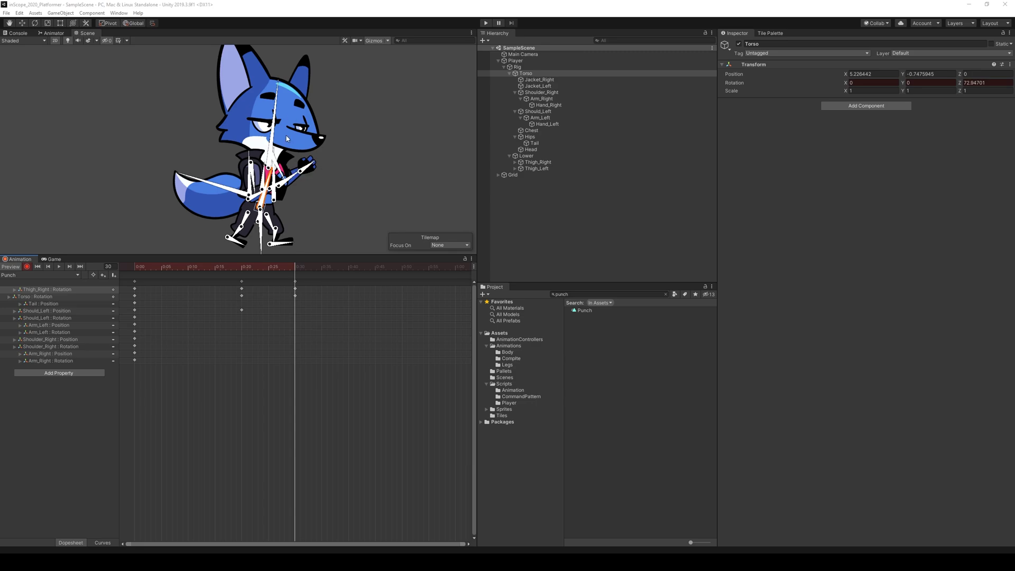
Try raising Arm_Left at frame 30, then undo that rotation.
left_click(297, 176)
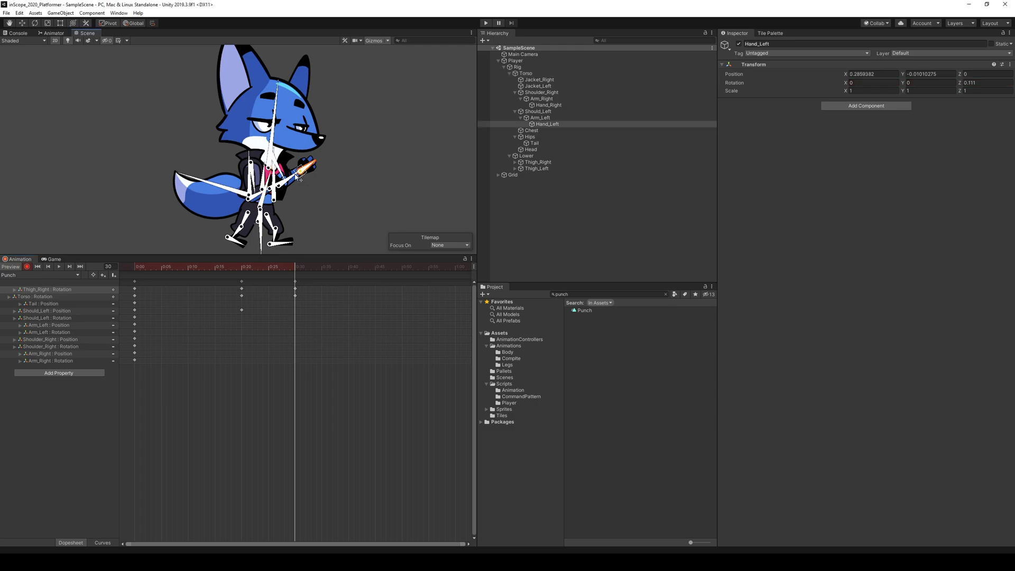
left_click(548, 118)
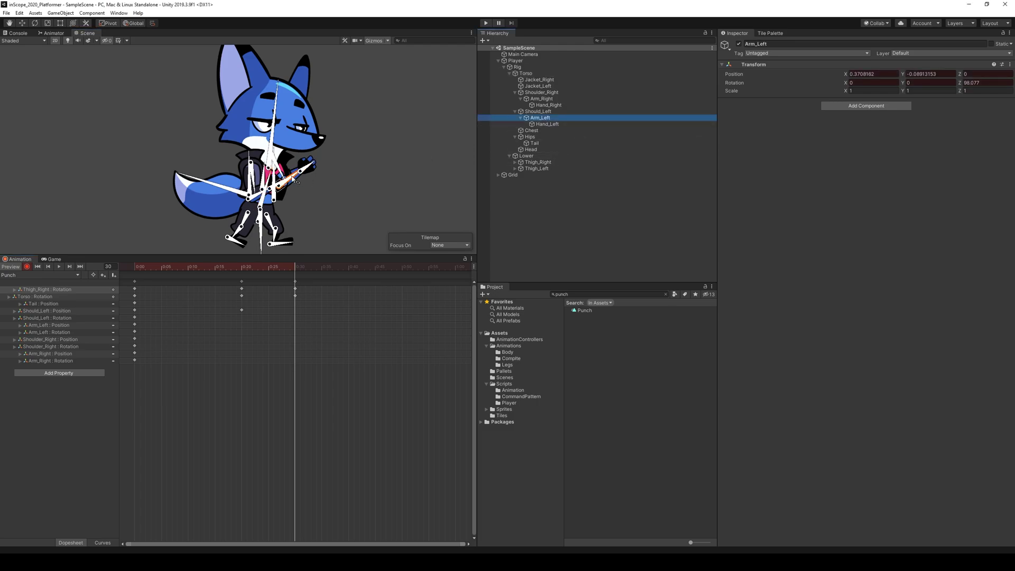
left_click_drag(295, 178, 294, 172)
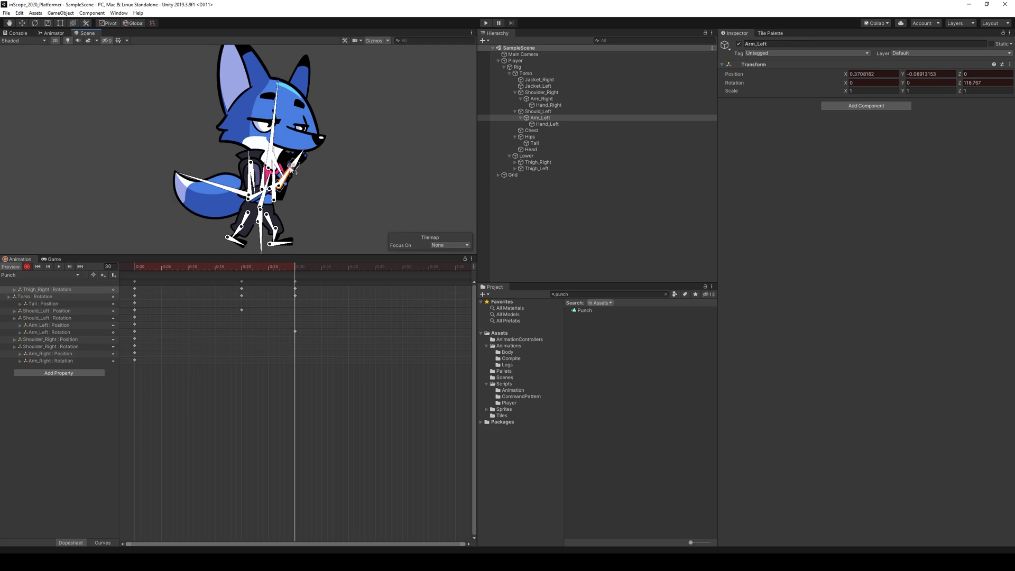
scroll(298, 185, "up", 10)
scroll(289, 159, "down", 6)
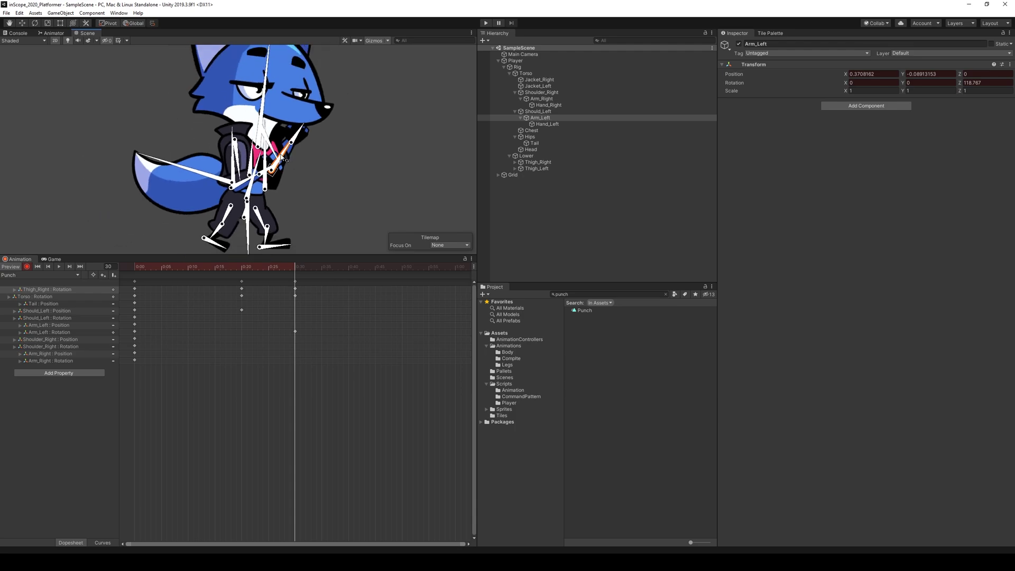
scroll(281, 155, "down", 4)
key("ctrl+z")
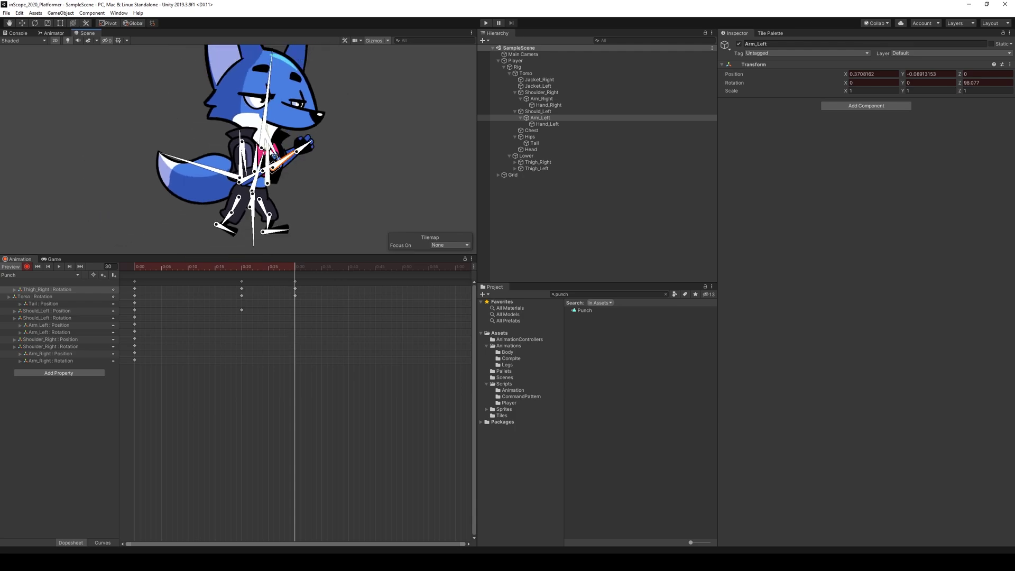
Rotate and shift Should_Left at frame 30 to about -121.0° and check its rotation key.
left_click(265, 135)
left_click_drag(265, 135, 281, 152)
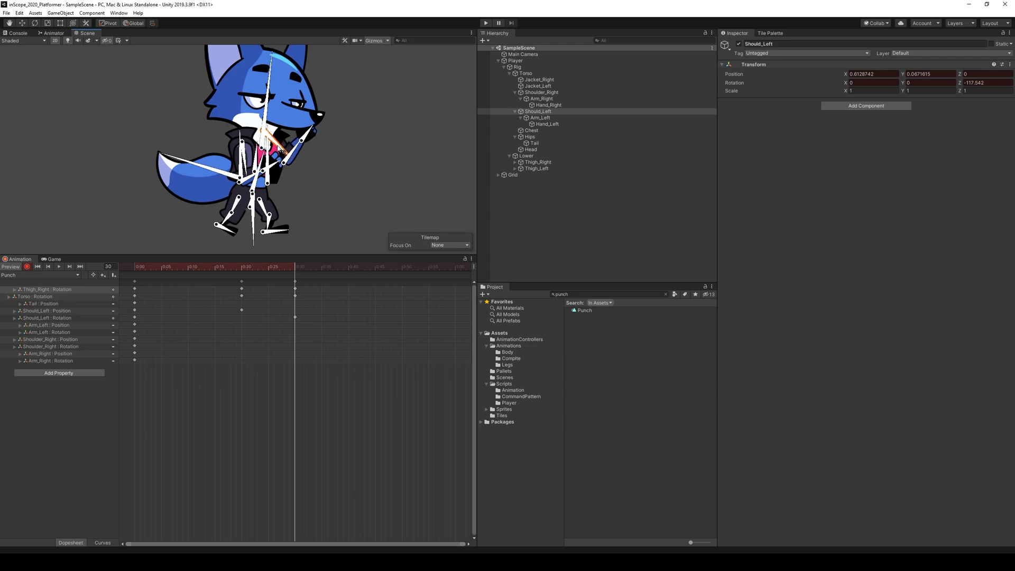
left_click_drag(278, 147, 256, 131)
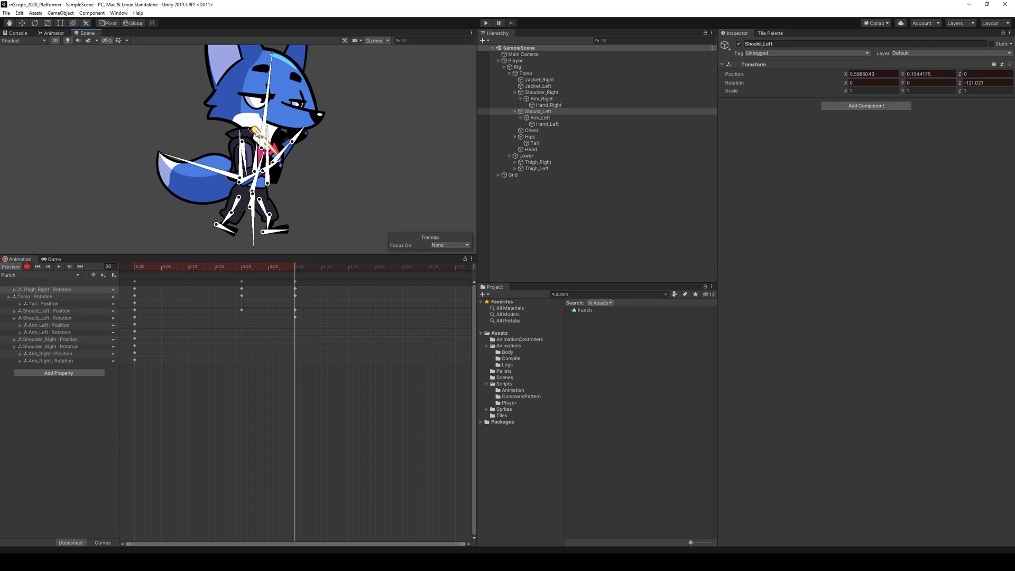
mouse_move(294, 270)
left_mouse_down()
mouse_move(238, 271)
mouse_move(295, 272)
left_mouse_up()
left_click(295, 318)
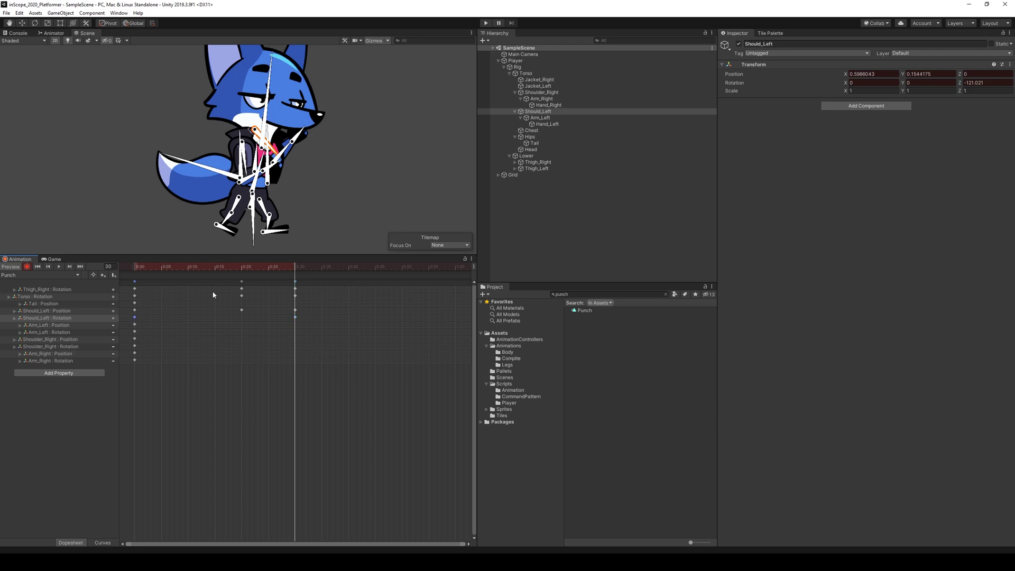
Scrub between frames 0, 20 and 30 with bone gizmos hidden to check the Should_Left keys.
left_click(244, 269)
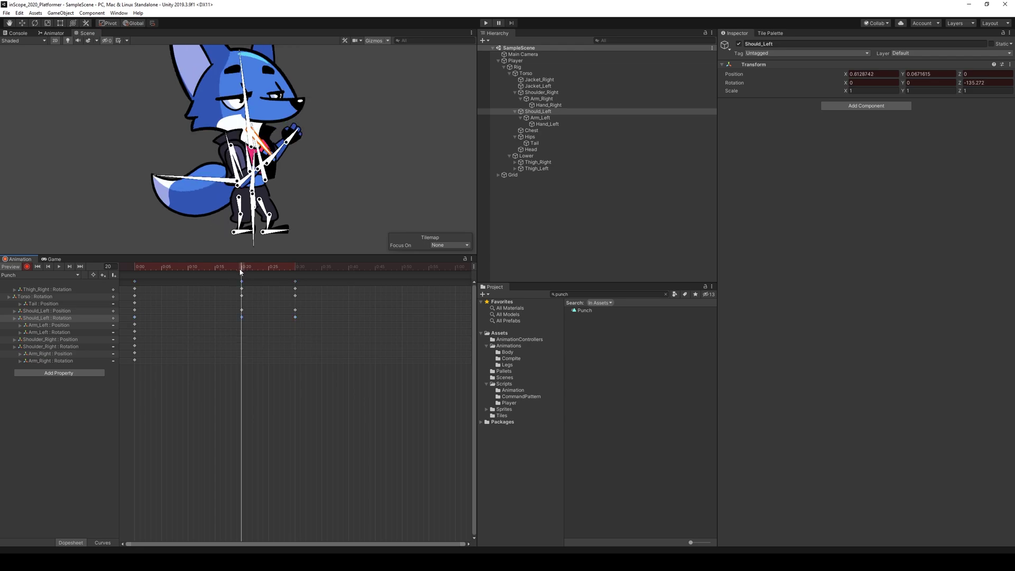
mouse_move(244, 270)
left_mouse_down()
mouse_move(117, 265)
mouse_move(295, 277)
mouse_move(242, 274)
left_mouse_up()
scroll(318, 164, "down", 2)
middle_click_drag(405, 69, 399, 78)
left_click(376, 39)
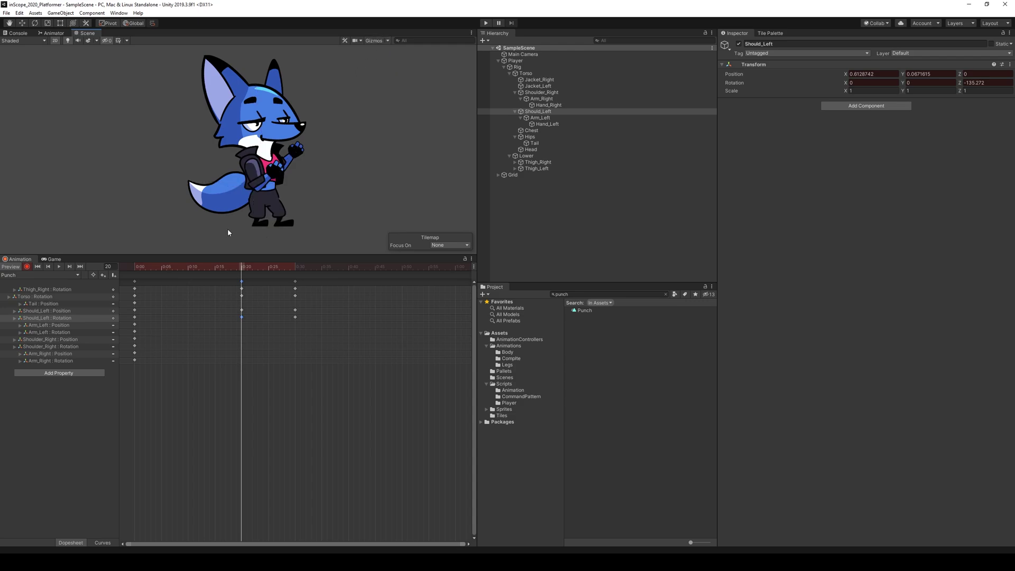
left_click_drag(239, 271, 295, 273)
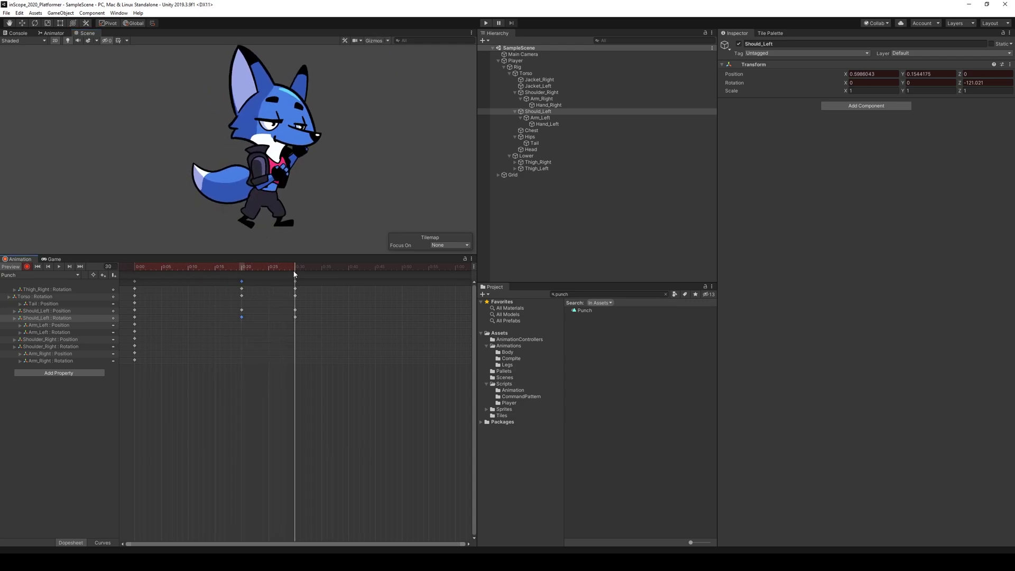
mouse_move(294, 268)
left_mouse_down()
mouse_move(165, 269)
mouse_move(297, 268)
mouse_move(221, 268)
mouse_move(295, 269)
mouse_move(295, 284)
left_mouse_up()
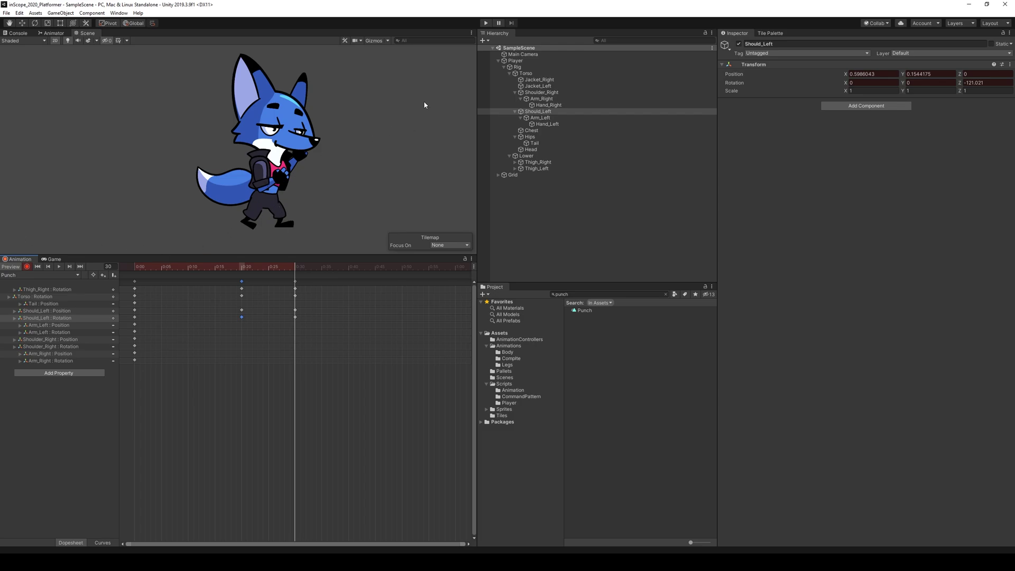
Push Shoulder_Right forward at frame 30 for the punch.
left_click(260, 168)
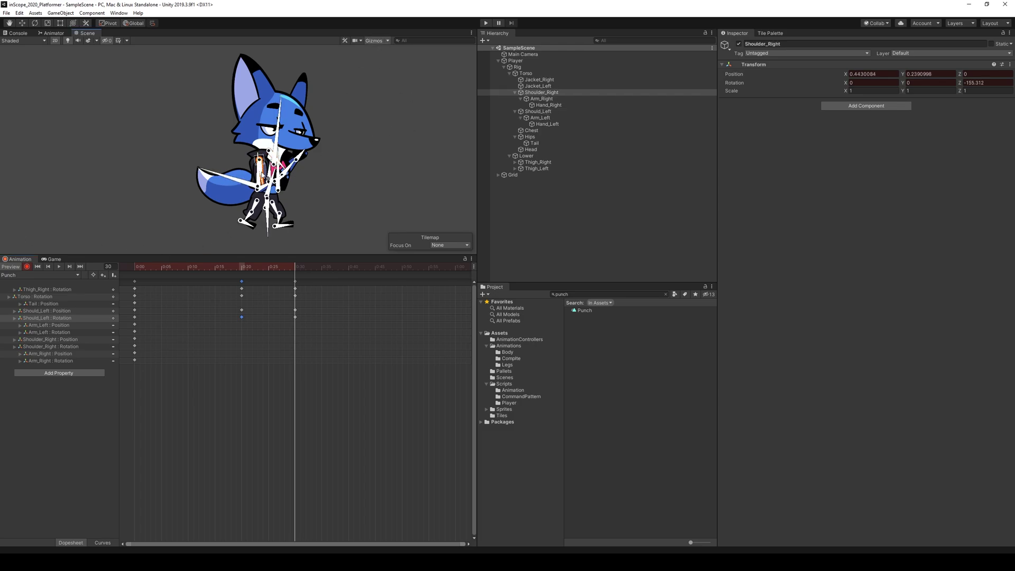
scroll(297, 147, "up", 3)
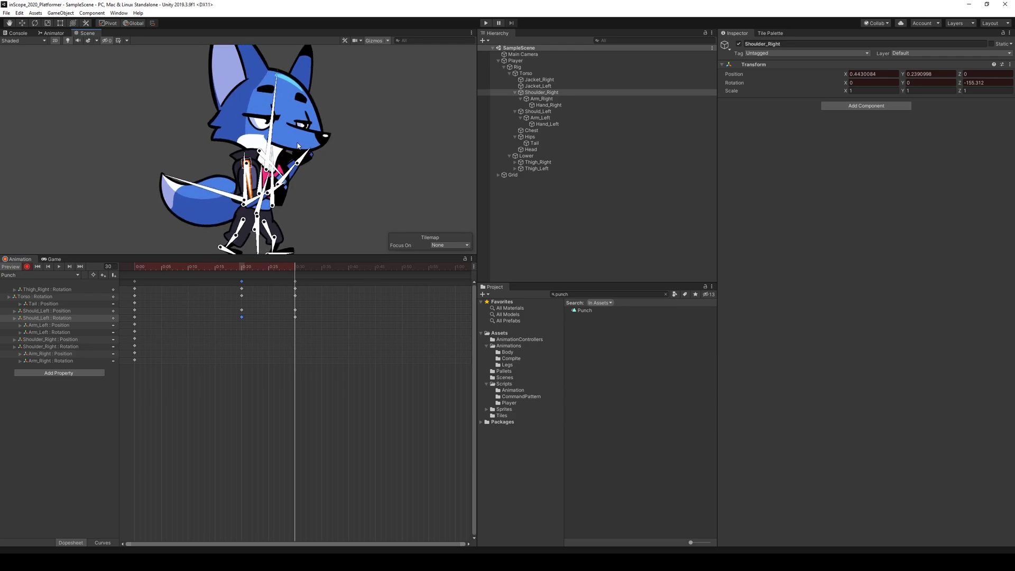
scroll(297, 146, "up", 2)
left_click_drag(236, 167, 253, 165)
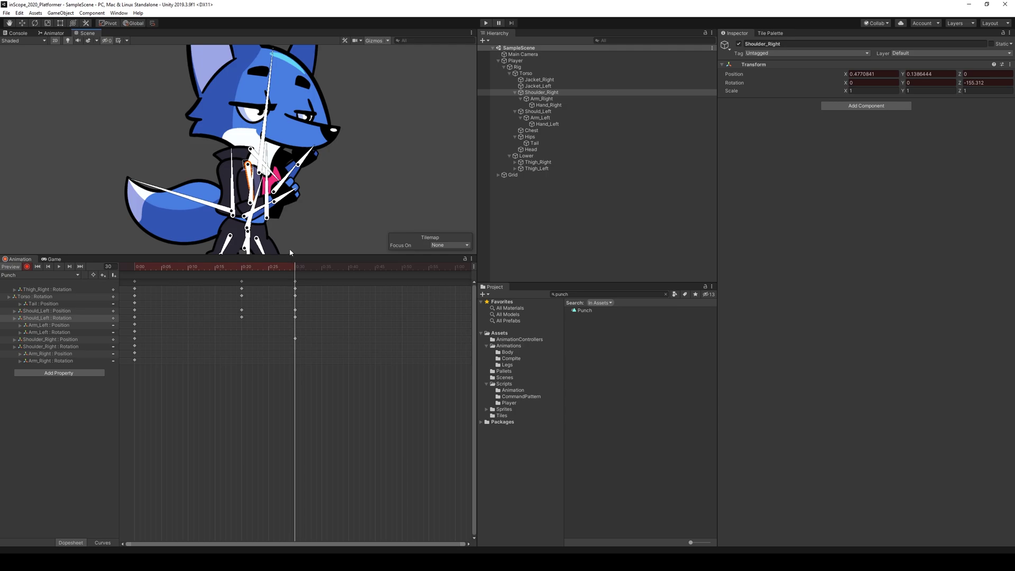
Paste Shoulder_Right's starting keys at frame 20, undoing a mistaken paste at frame 30.
left_click(295, 338)
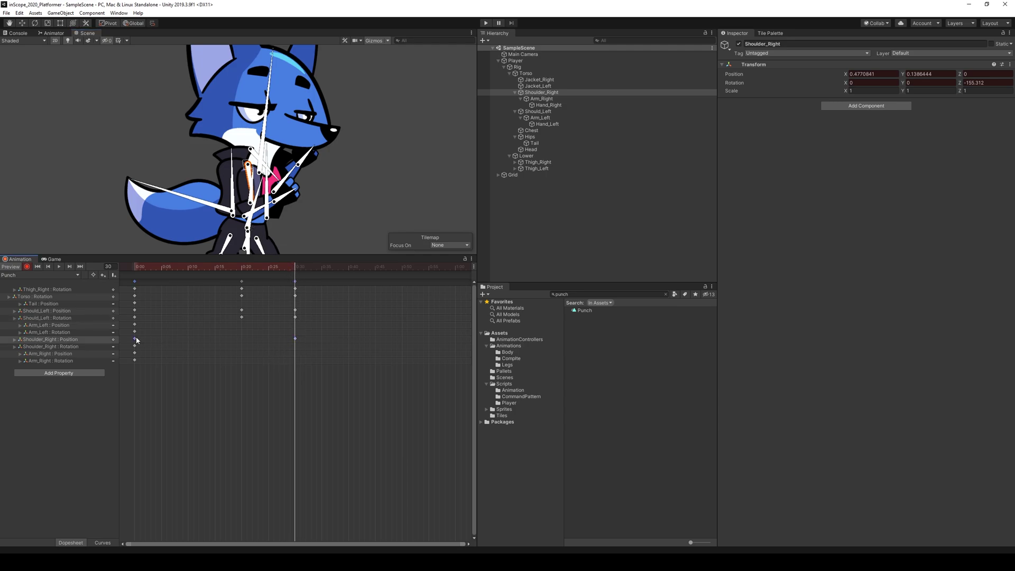
key("ctrl+v")
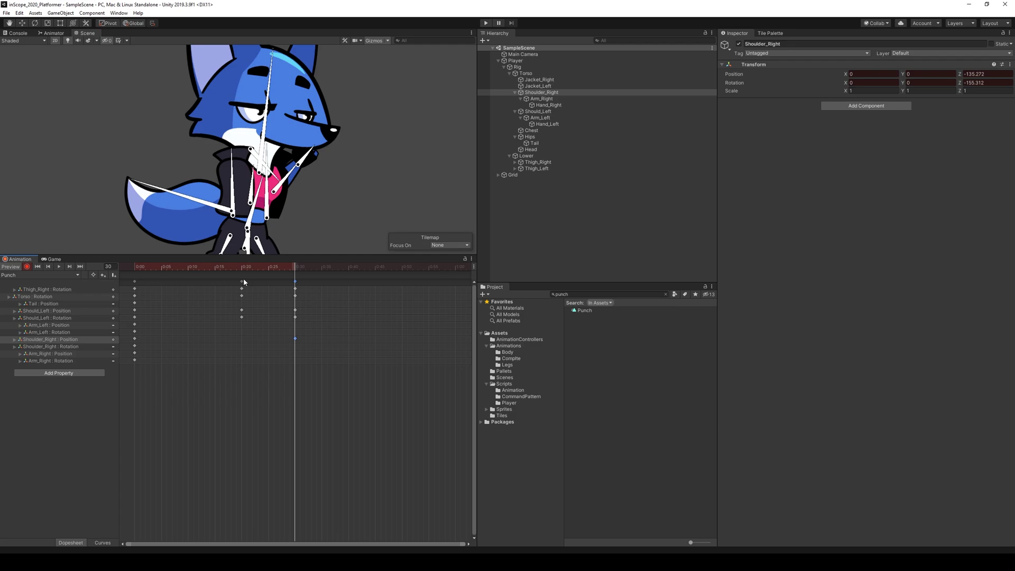
key("ctrl+z")
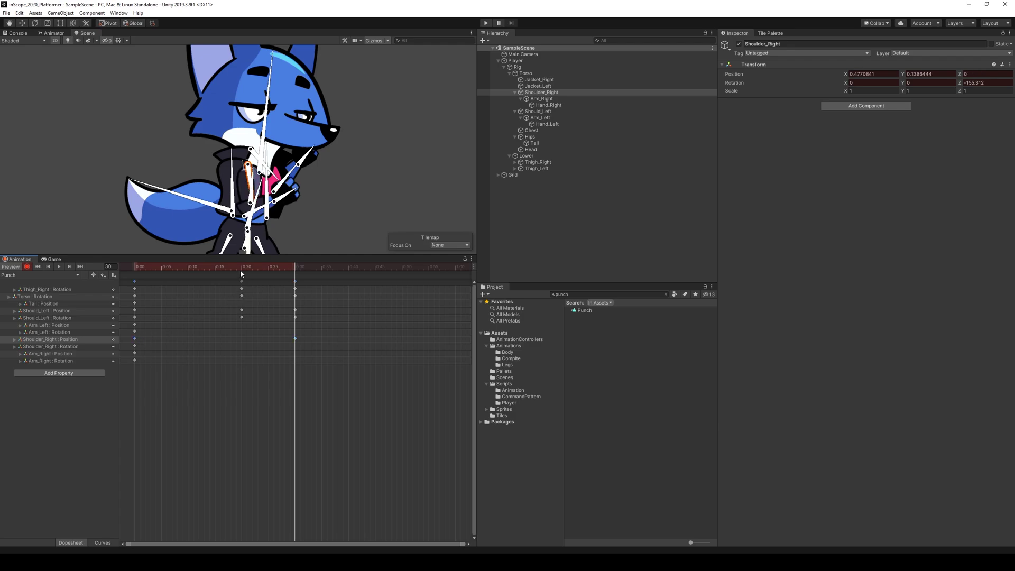
left_click(243, 268)
key("ctrl+v")
left_click_drag(240, 271, 296, 273)
Rotate Shoulder_Right down and Arm_Right to about 76.6° at frame 30 to extend the punch.
left_click_drag(250, 183, 260, 180)
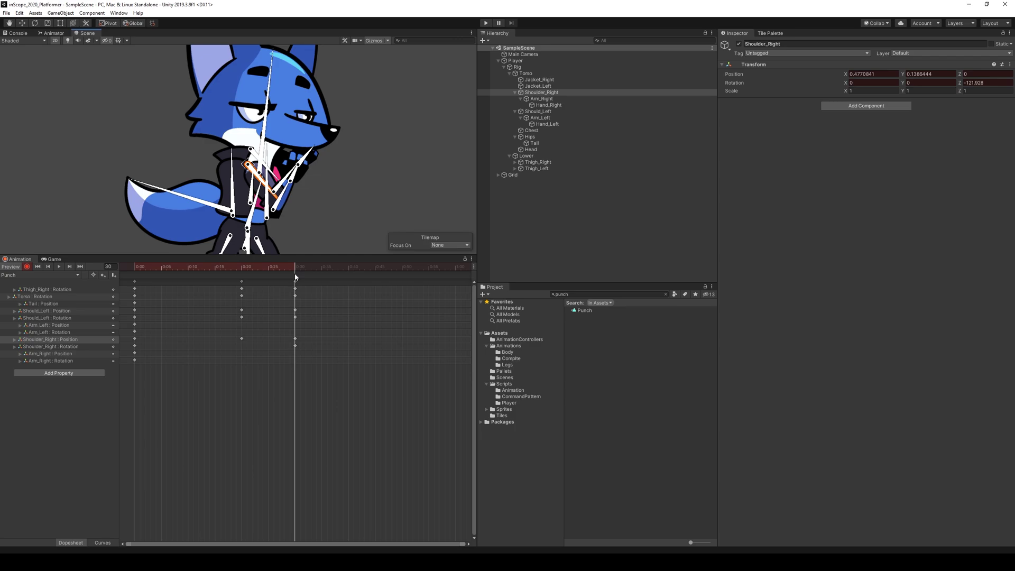
left_click(295, 345)
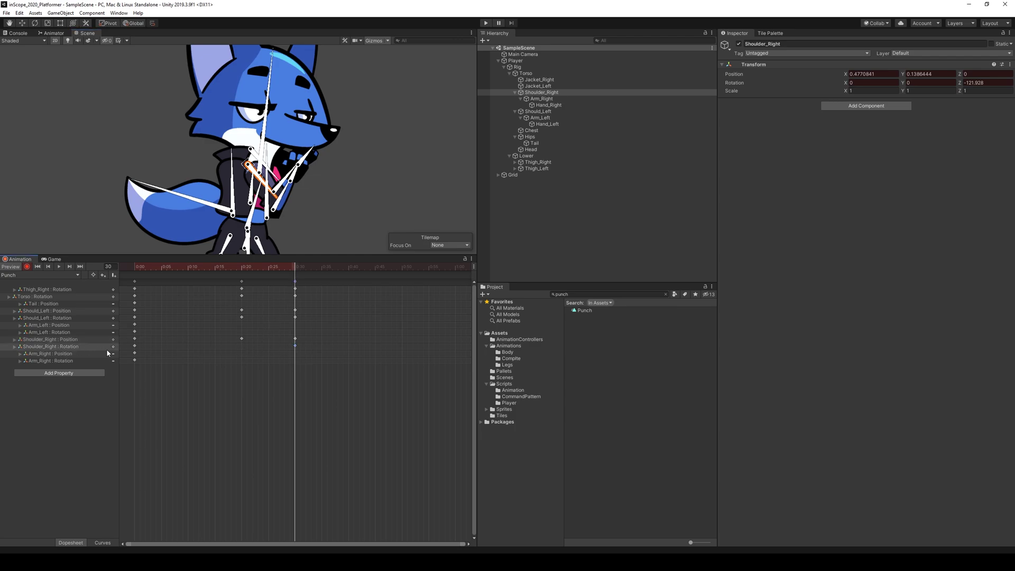
left_click(134, 346)
left_click(241, 267)
left_click_drag(240, 269, 294, 273)
mouse_move(288, 193)
left_mouse_down()
mouse_move(295, 207)
mouse_move(278, 206)
left_mouse_up()
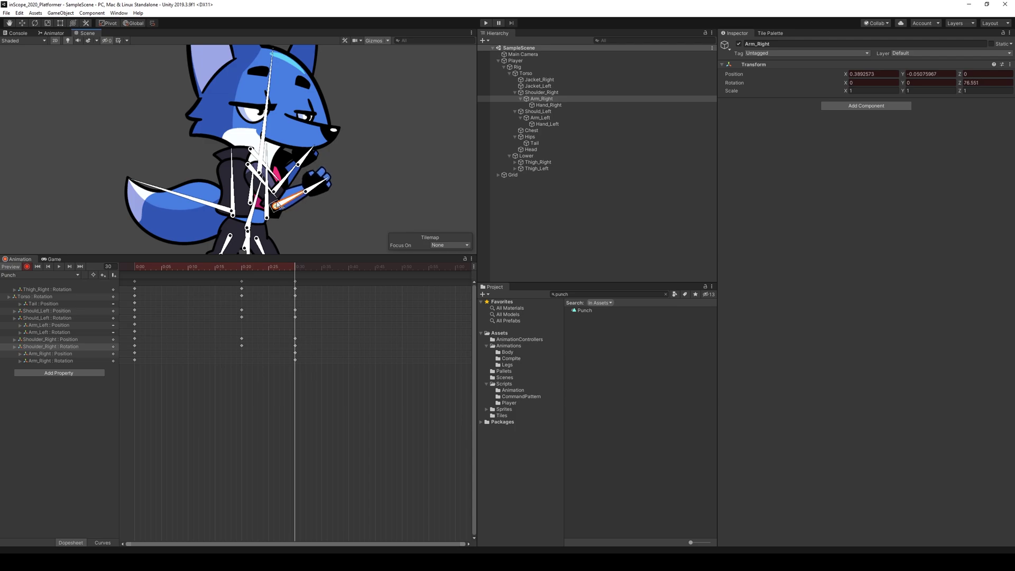
Copy Arm_Right's frame-0 position and rotation keys and paste them at frame 20.
left_click(295, 360)
left_click_drag(136, 354, 208, 363)
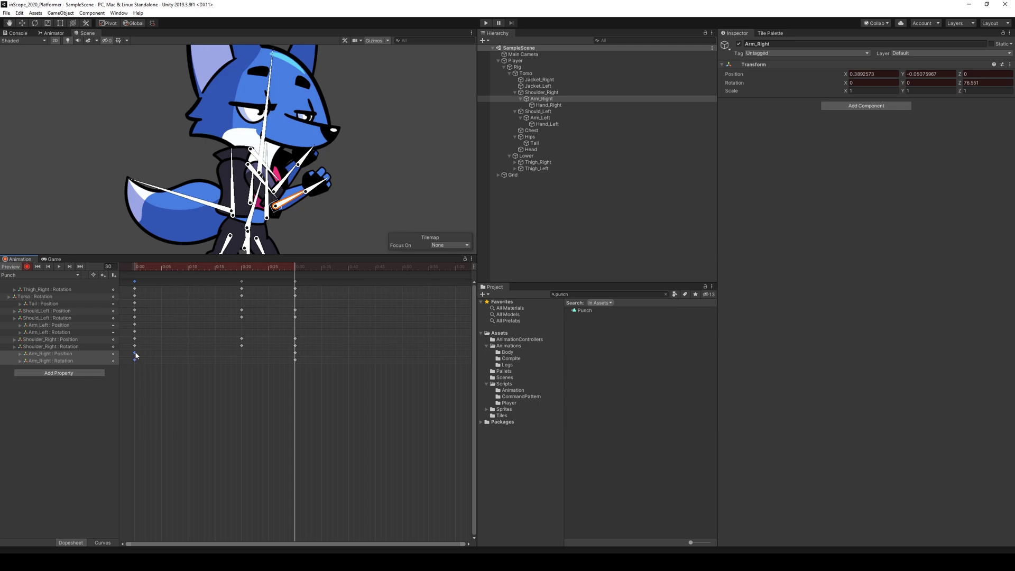
left_click(243, 269)
key("ctrl+v")
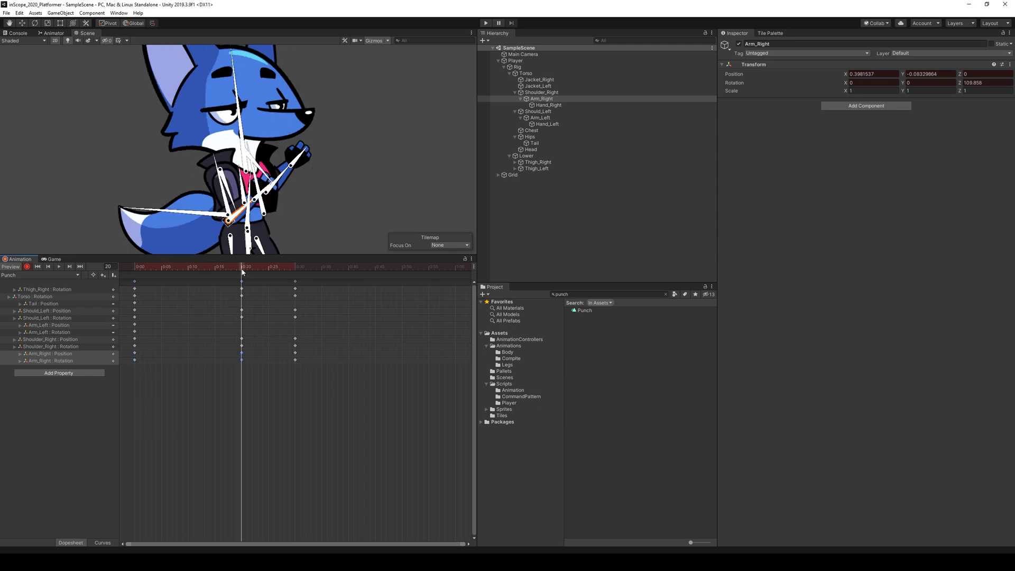
Hide the bone gizmos and scrub through the punch, then rewind to frame 0.
left_click_drag(242, 271, 132, 277)
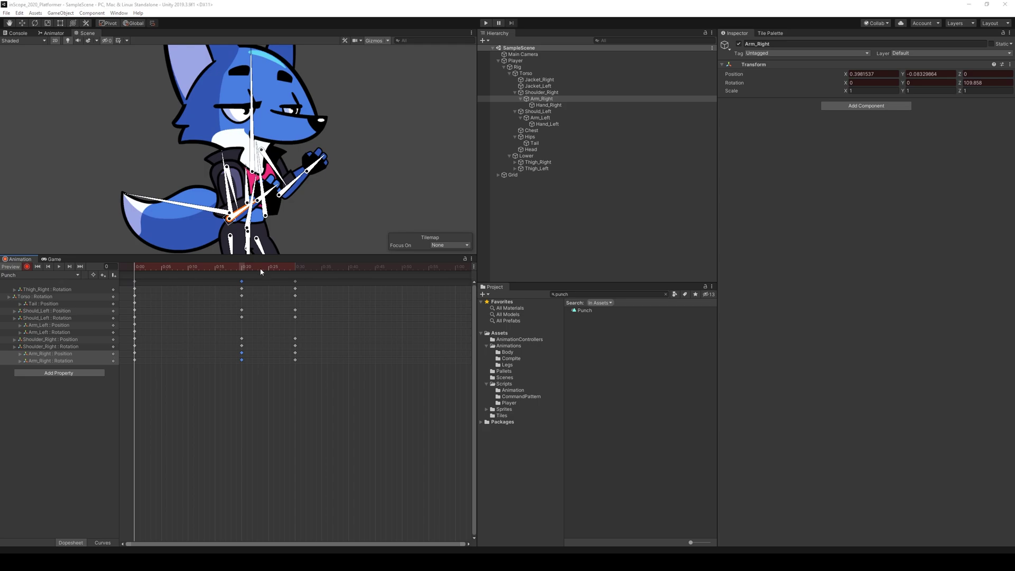
scroll(358, 210, "down", 5)
left_click(374, 41)
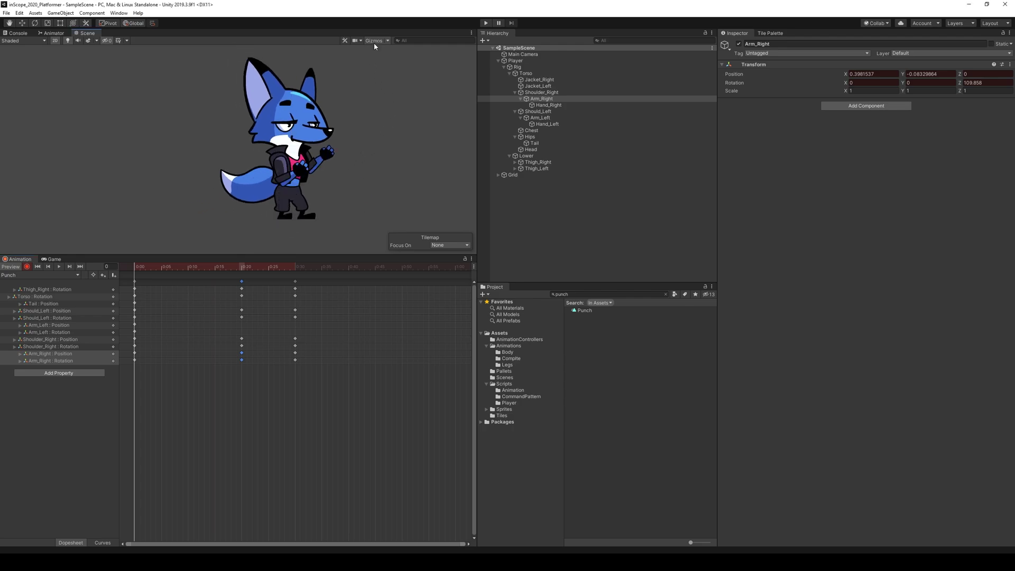
left_click_drag(136, 270, 297, 274)
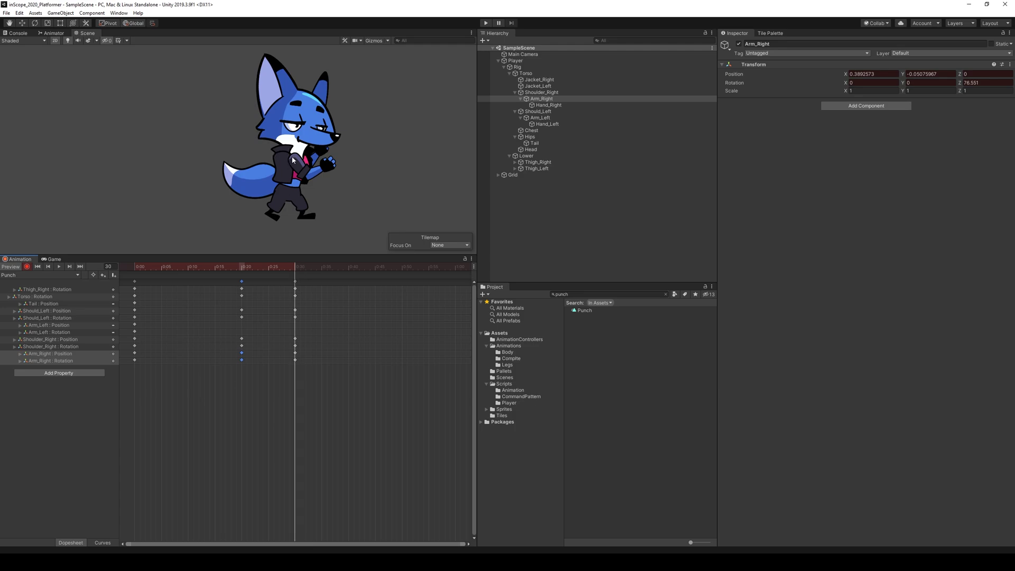
mouse_move(295, 267)
left_mouse_down()
mouse_move(118, 278)
mouse_move(295, 279)
left_mouse_up()
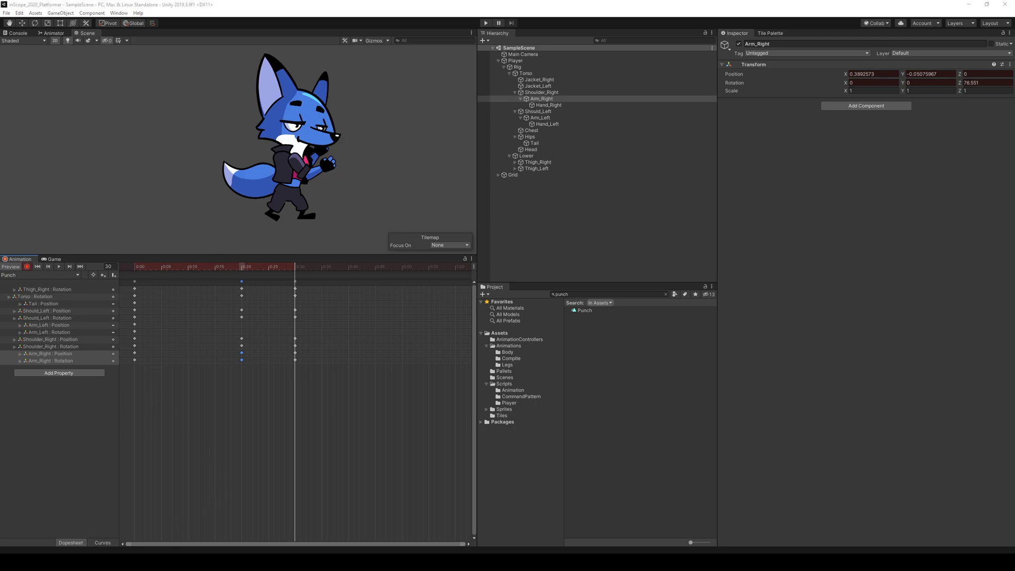
Turn Gizmos back on, undo an accidental Shoulder_Right move, and select Jacket_Right.
left_click(537, 112)
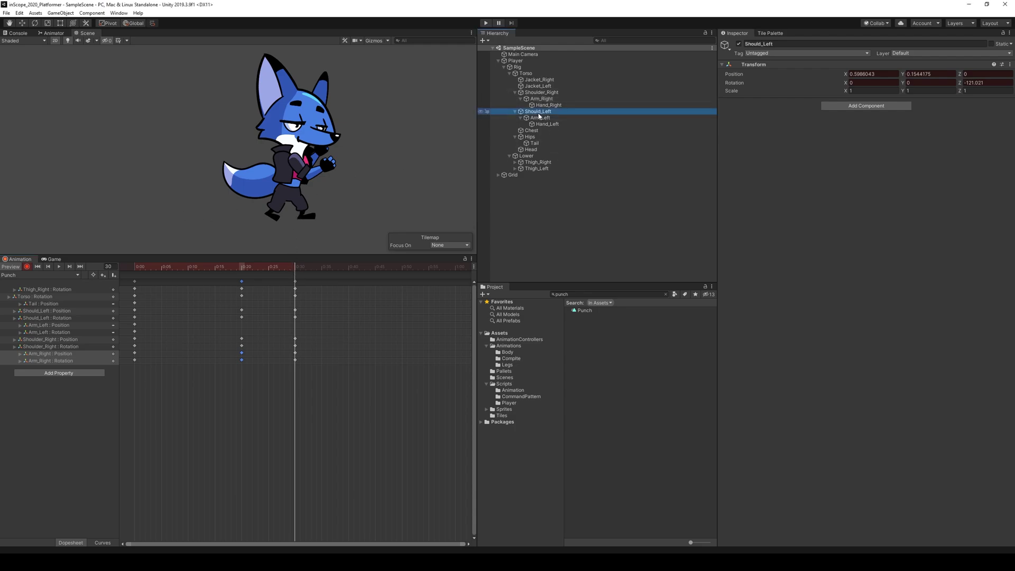
left_click(374, 40)
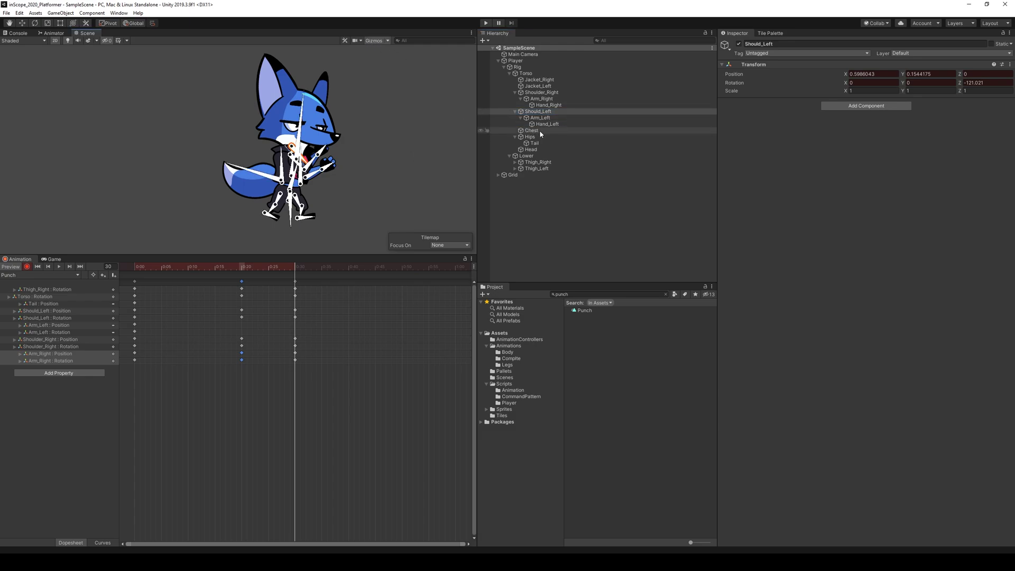
left_click(534, 93)
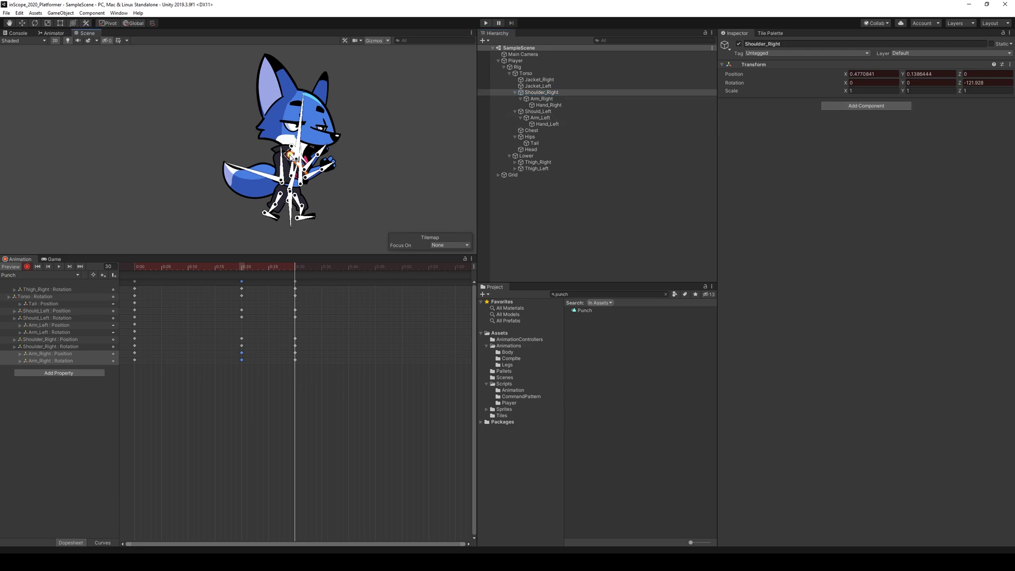
left_click_drag(290, 155, 397, 154)
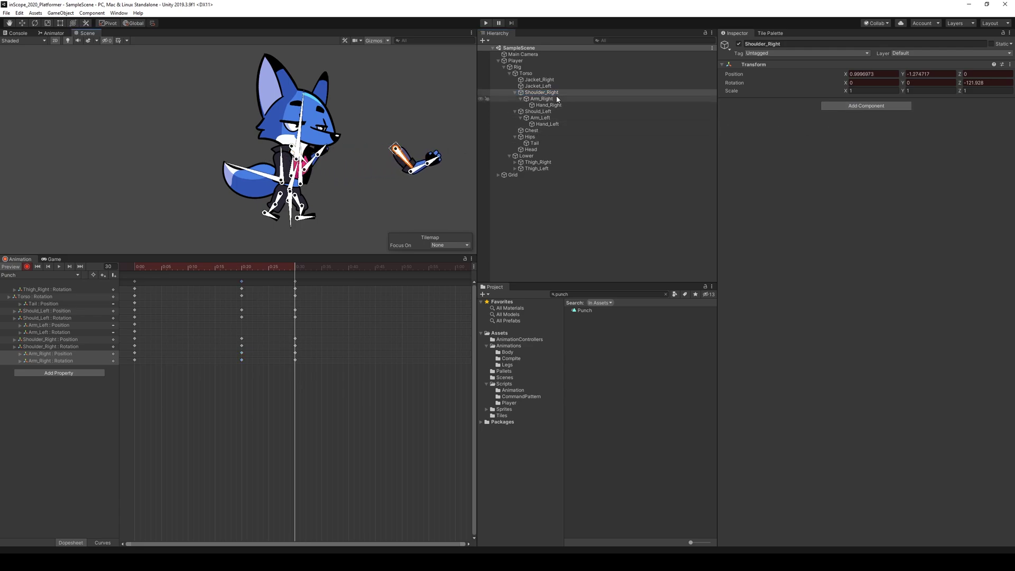
key("ctrl+z")
left_click(538, 80)
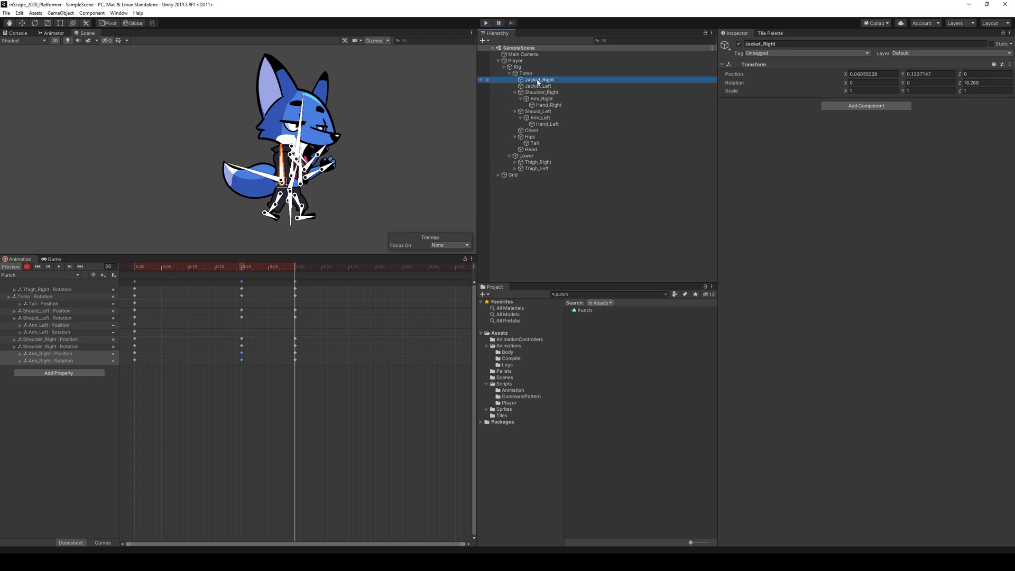
Set Jacket_Right's Y scale to 1.45 and shift the bone slightly right.
scroll(291, 162, "up", 8)
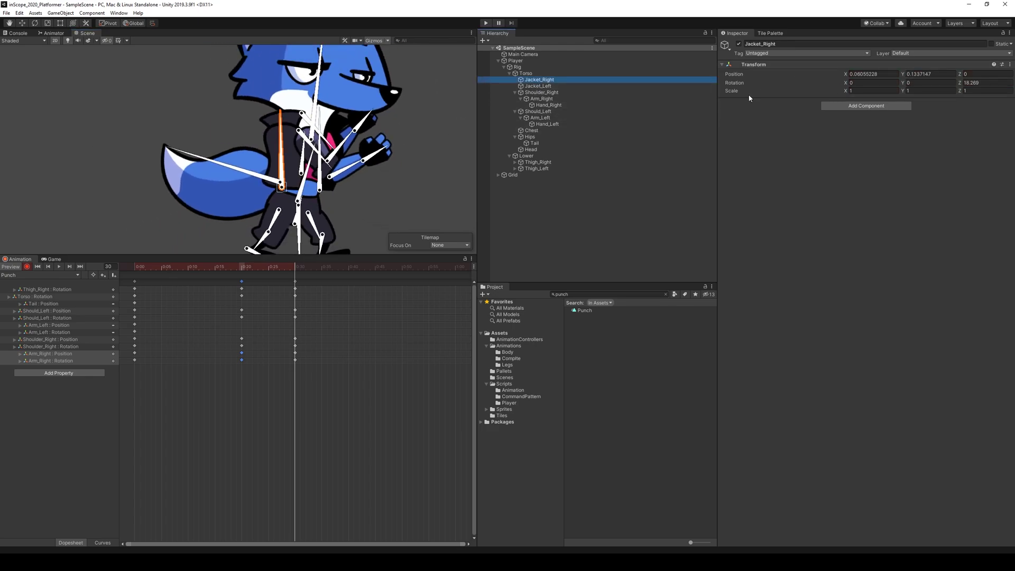
left_click(913, 91)
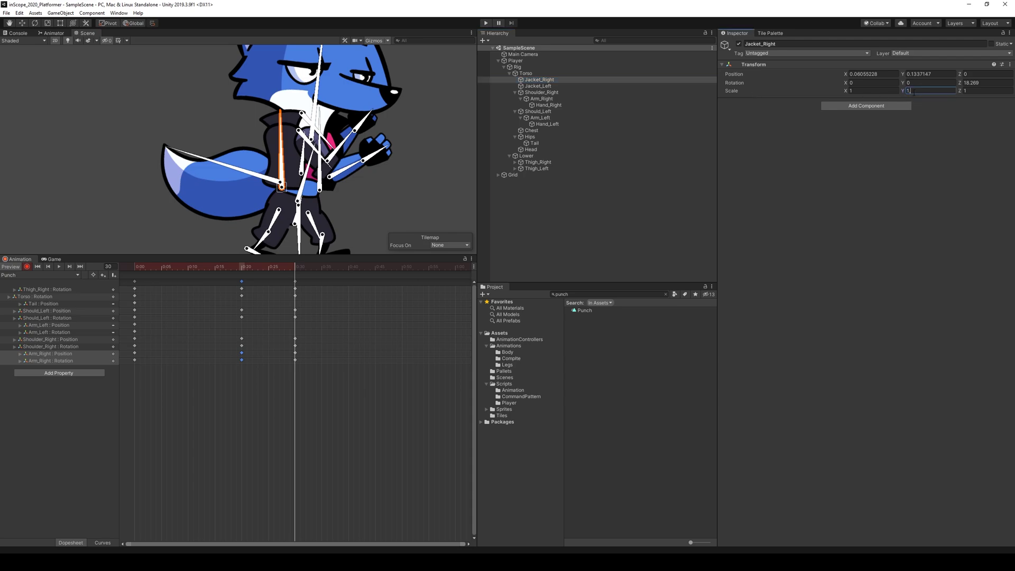
type("1.455")
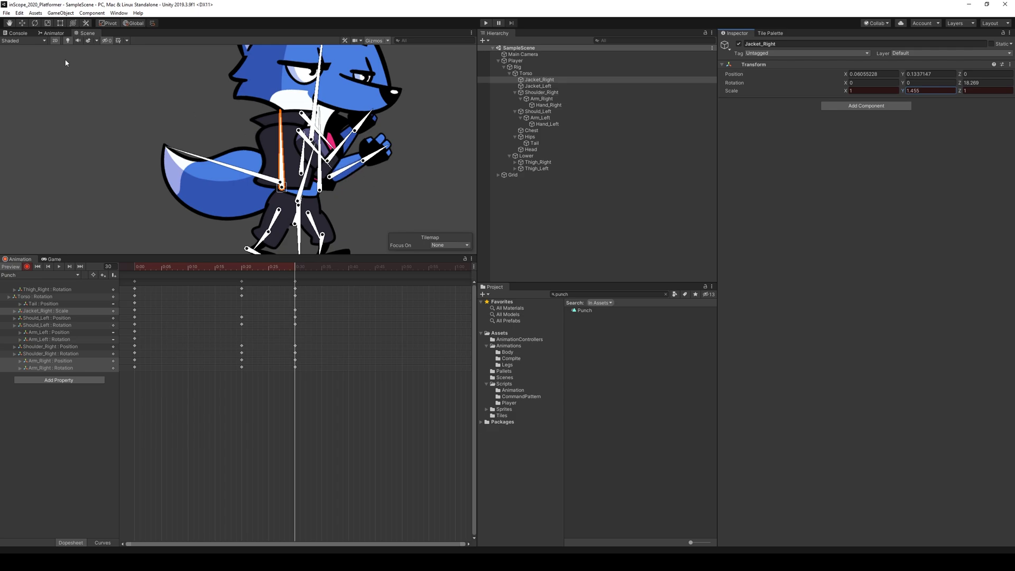
left_click(22, 23)
left_click_drag(313, 185, 321, 185)
Copy Jacket_Right's frame-0 position and scale keys to frame 20.
scroll(363, 204, "down", 3)
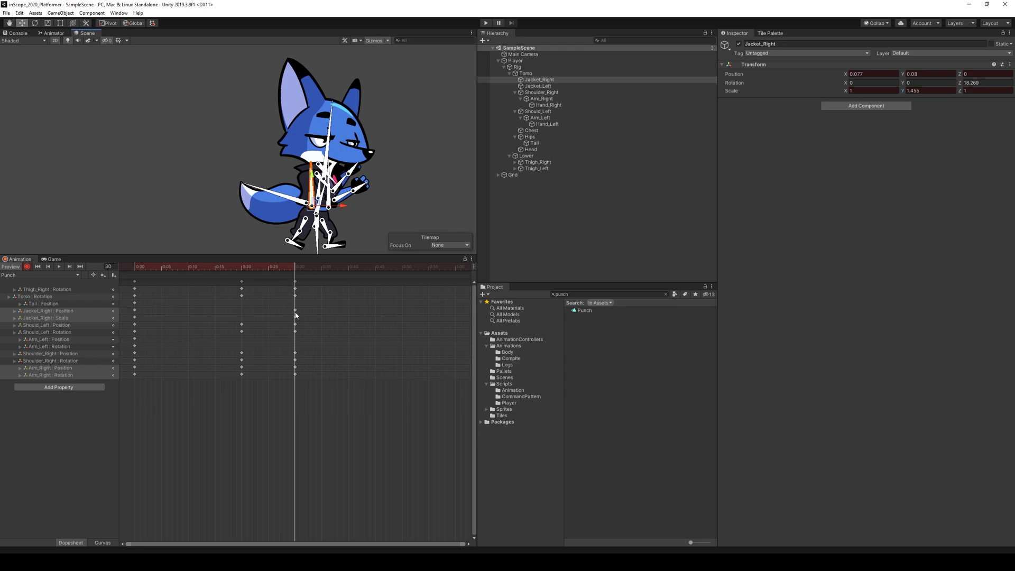
left_click(135, 310)
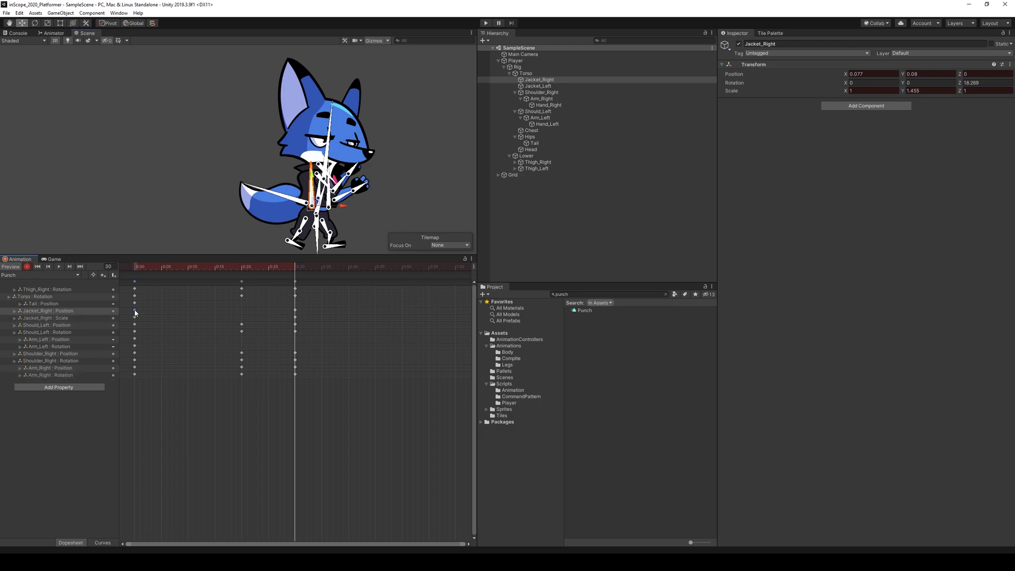
left_click(135, 317, "ctrl")
left_click(241, 267)
key("ctrl+v")
Hide the gizmos and preview the punch from frame 0 onward.
left_click_drag(240, 270, 133, 269)
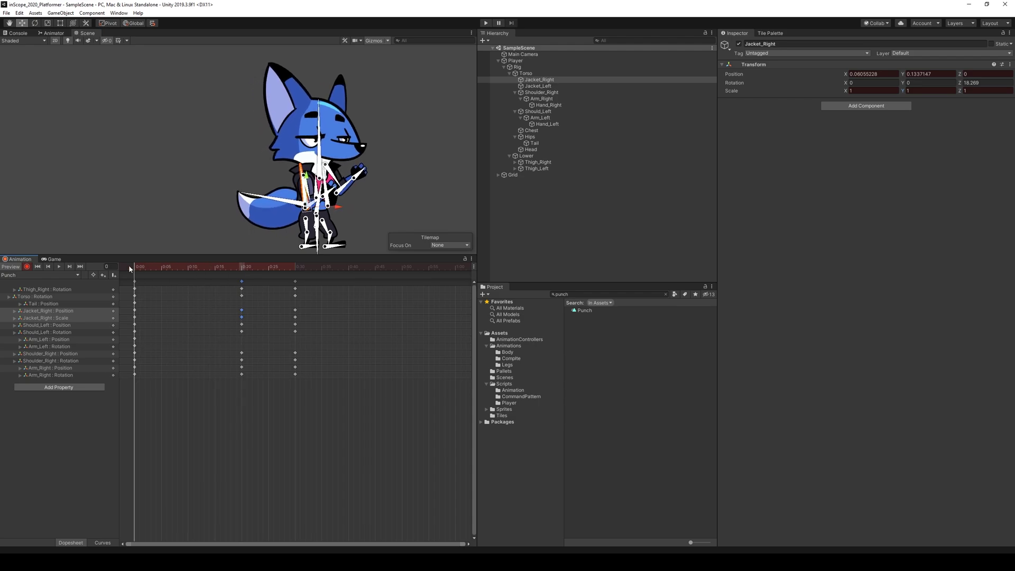
left_click(373, 40)
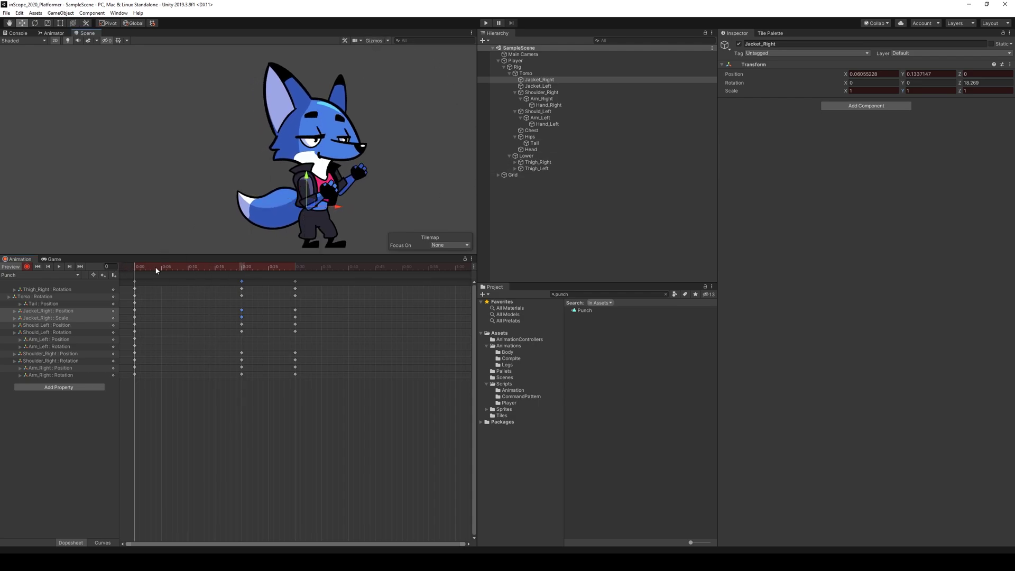
left_click_drag(131, 265, 295, 279)
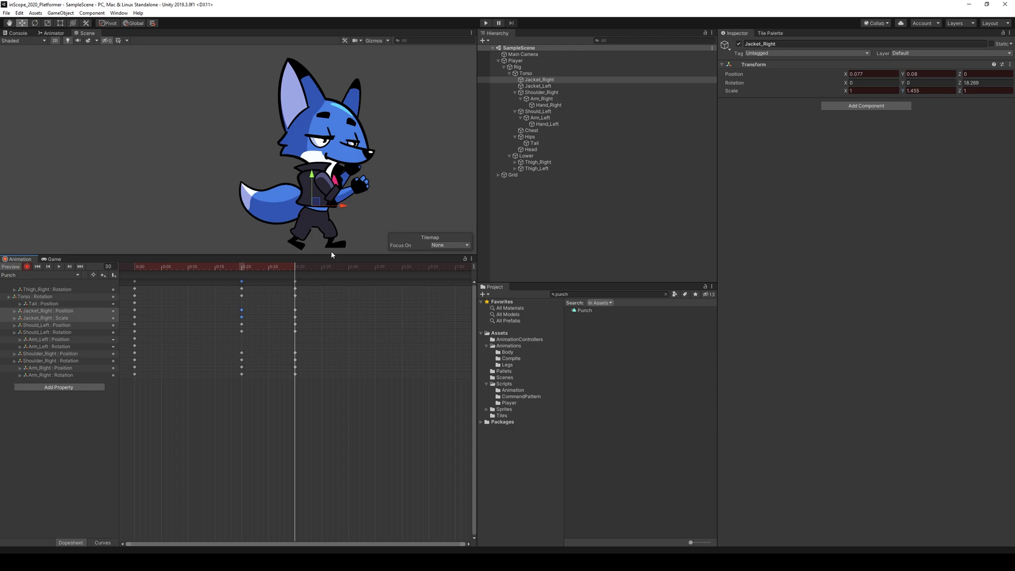
left_click(329, 183)
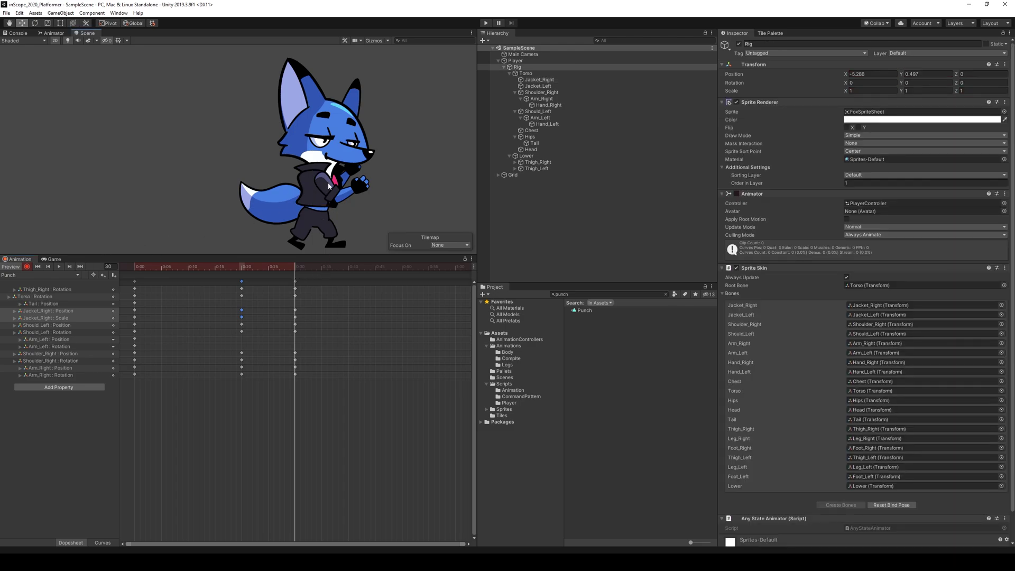
With gizmos shown, nudge Shoulder_Right slightly up and left at frame 30.
left_click(373, 40)
scroll(325, 159, "up", 10)
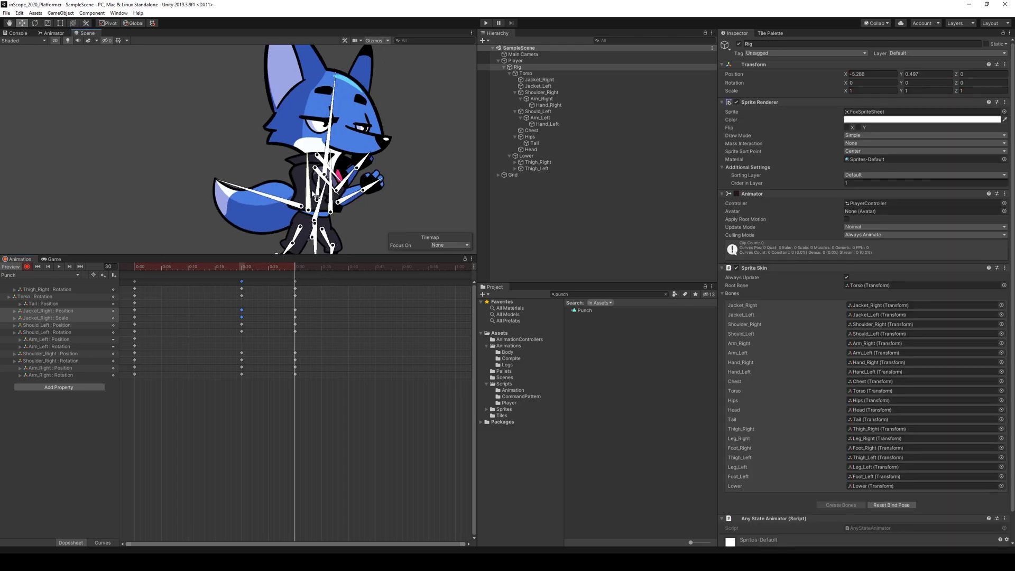
left_click(323, 144)
left_click_drag(324, 144, 316, 145)
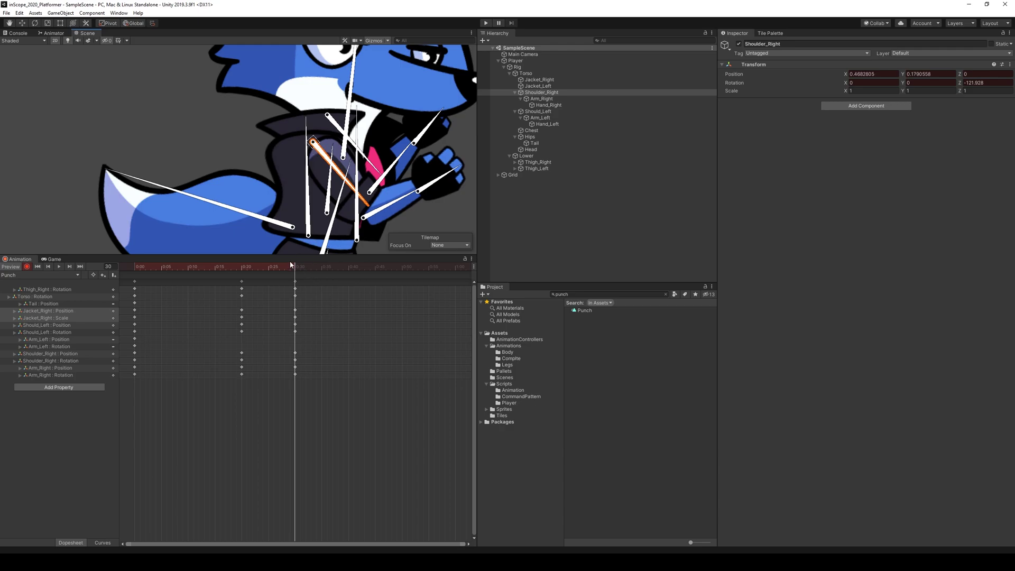
Hide the gizmos and preview the punch, checking the poses at frames 20 and 30.
left_click(190, 269)
left_click_drag(190, 272, 127, 273)
scroll(401, 71, "down", 10)
left_click(371, 41)
scroll(387, 58, "down", 6)
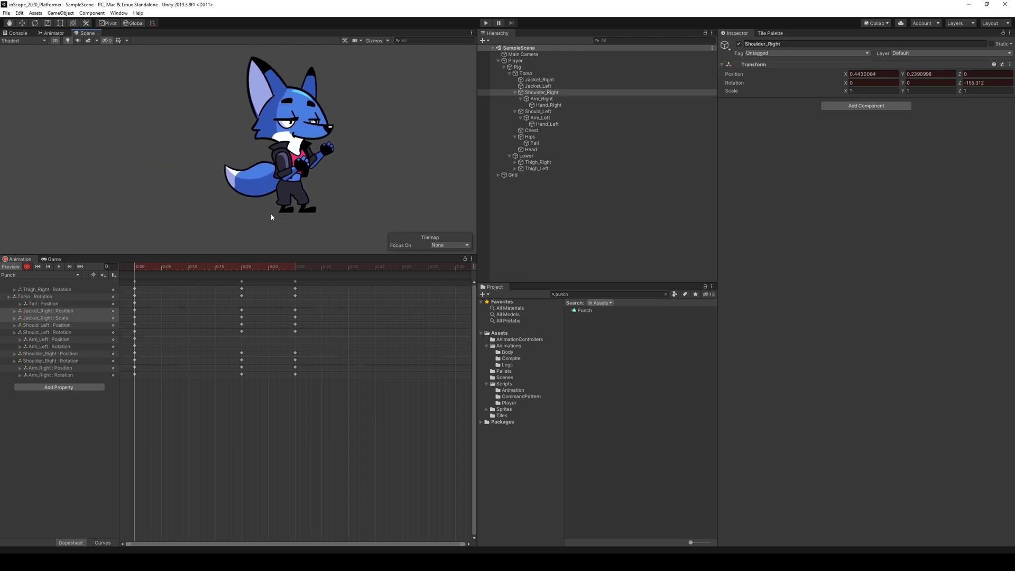
left_click_drag(137, 269, 176, 267)
left_click(243, 268)
left_click(298, 269)
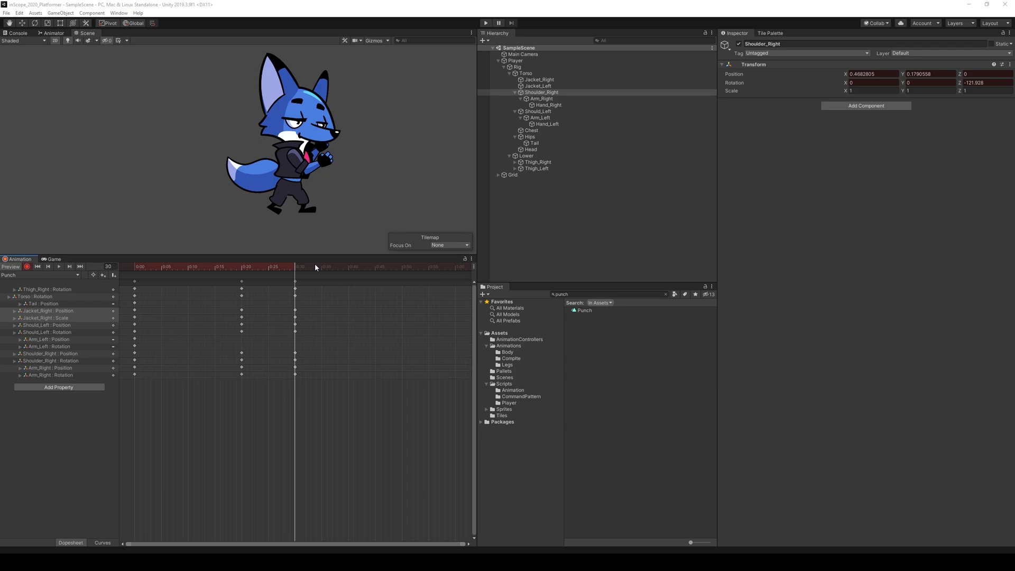
left_click(348, 267)
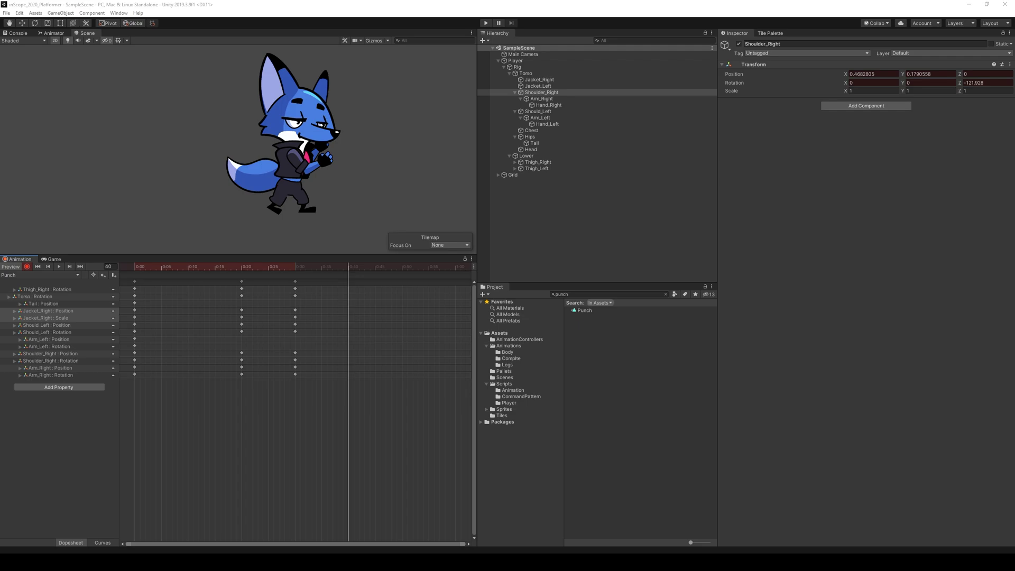
Rotate the right thigh to key frame 40 and review the new leg pose.
left_click(278, 199)
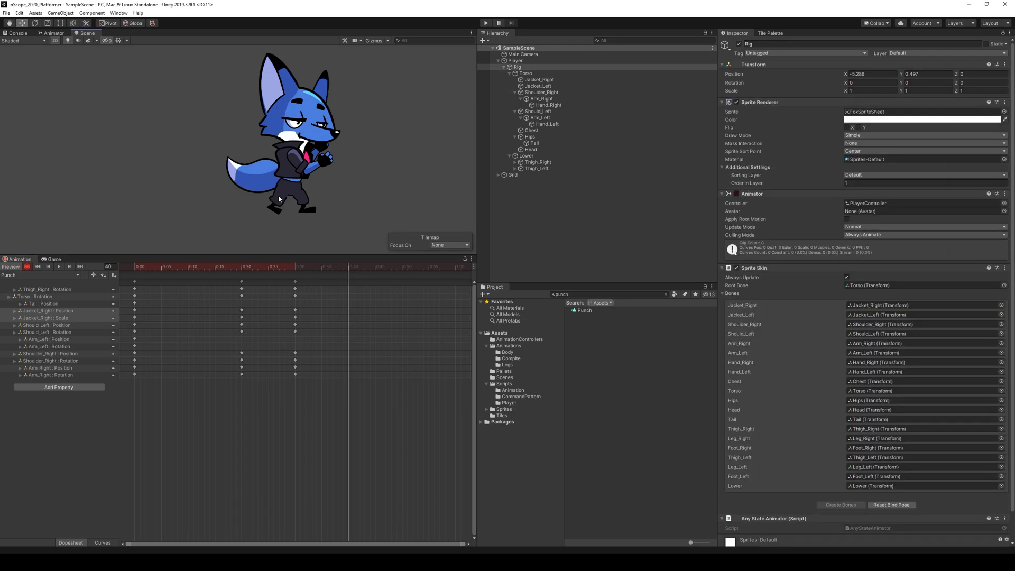
left_click(378, 43)
scroll(244, 227, "up", 3)
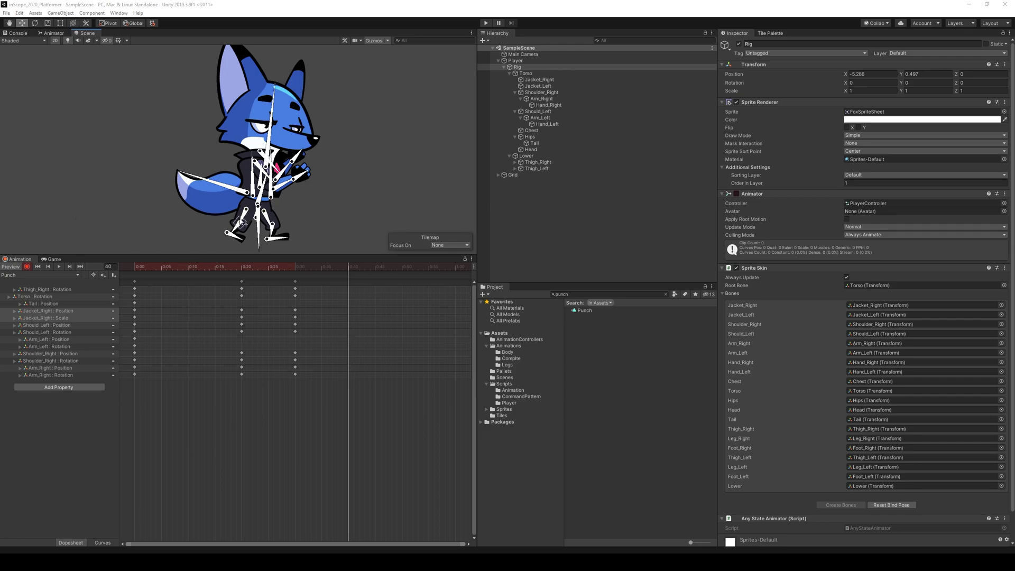
left_click_drag(244, 211, 243, 217)
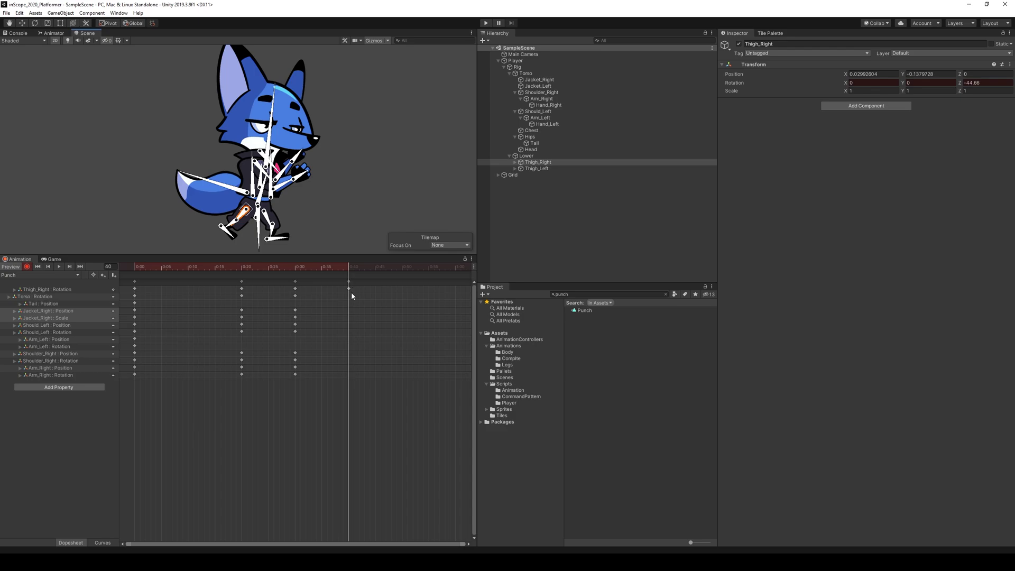
mouse_move(340, 268)
left_mouse_down()
mouse_move(286, 271)
mouse_move(359, 282)
mouse_move(295, 282)
mouse_move(350, 284)
left_mouse_up()
left_click_drag(295, 271, 348, 271)
Swing the right arm straight forward at frame 40 and preview the punch.
scroll(244, 174, "up", 2)
scroll(269, 165, "up", 1)
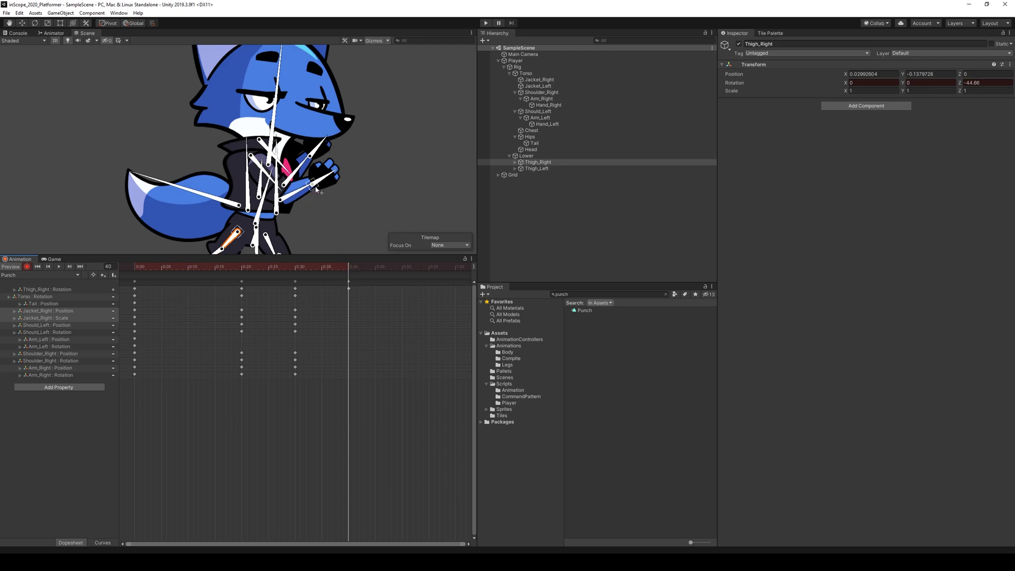
left_click_drag(306, 191, 261, 173)
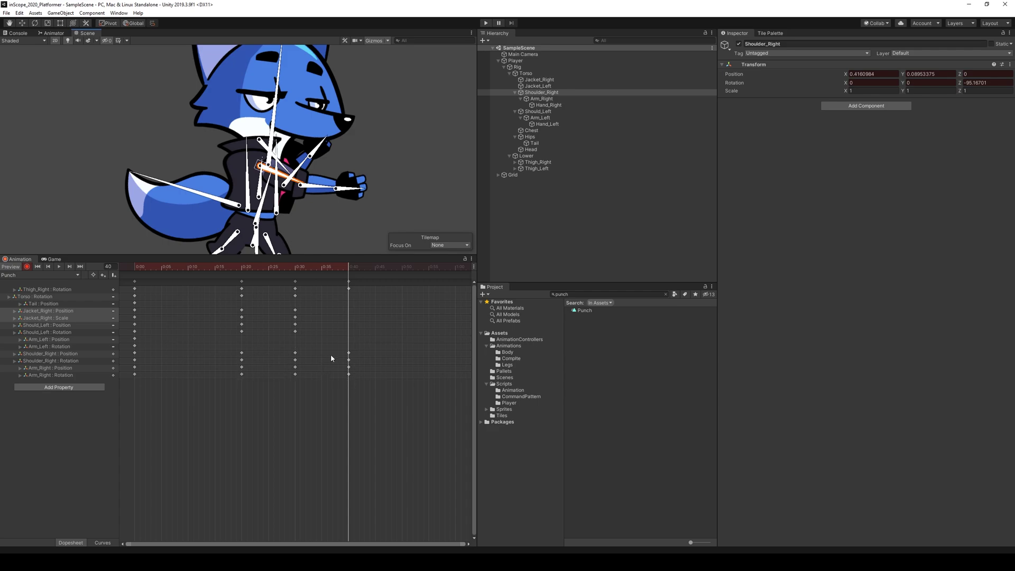
left_click_drag(349, 267, 135, 268)
scroll(377, 187, "down", 3)
middle_click_drag(402, 186, 316, 159)
left_click_drag(139, 269, 350, 285)
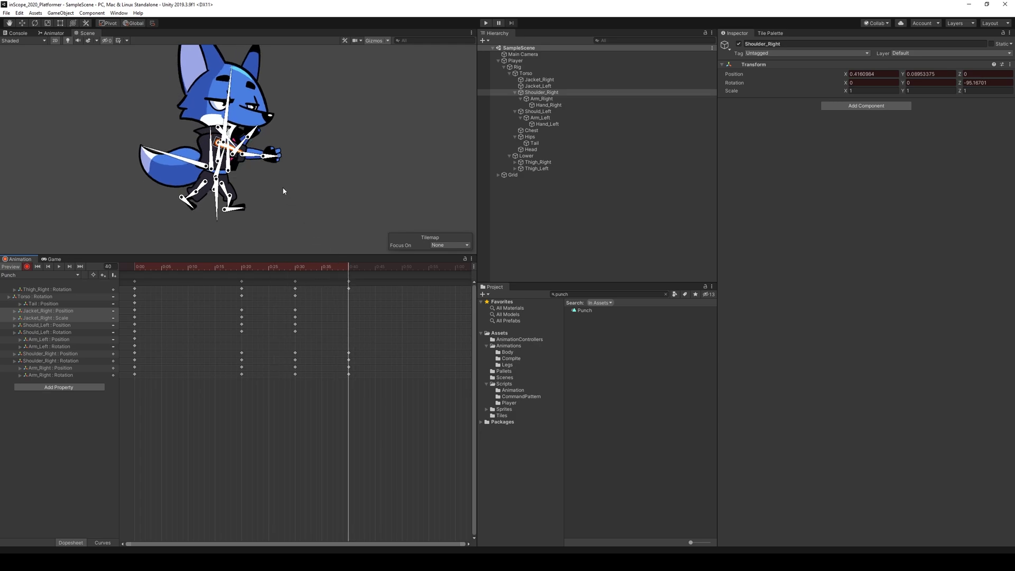
scroll(257, 192, "up", 5)
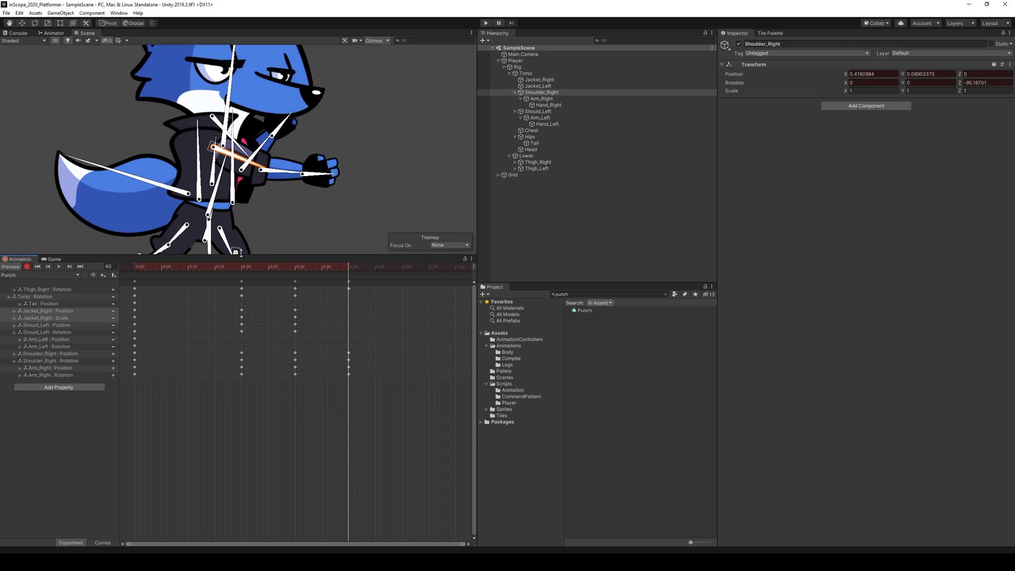
Stretch Jacket_Right to Y scale 1.9 and shift it down and right.
left_click(539, 86)
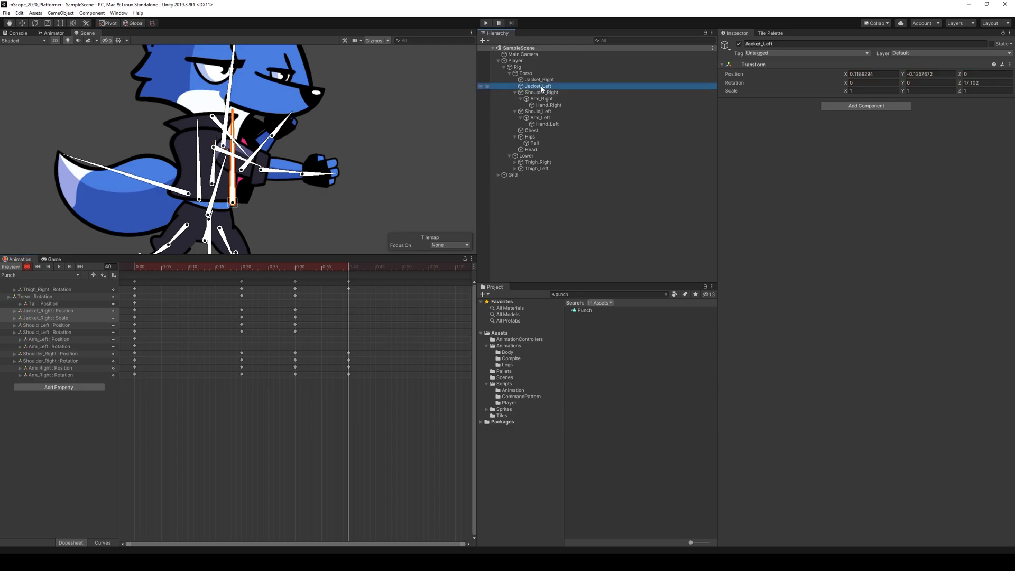
left_click(539, 81)
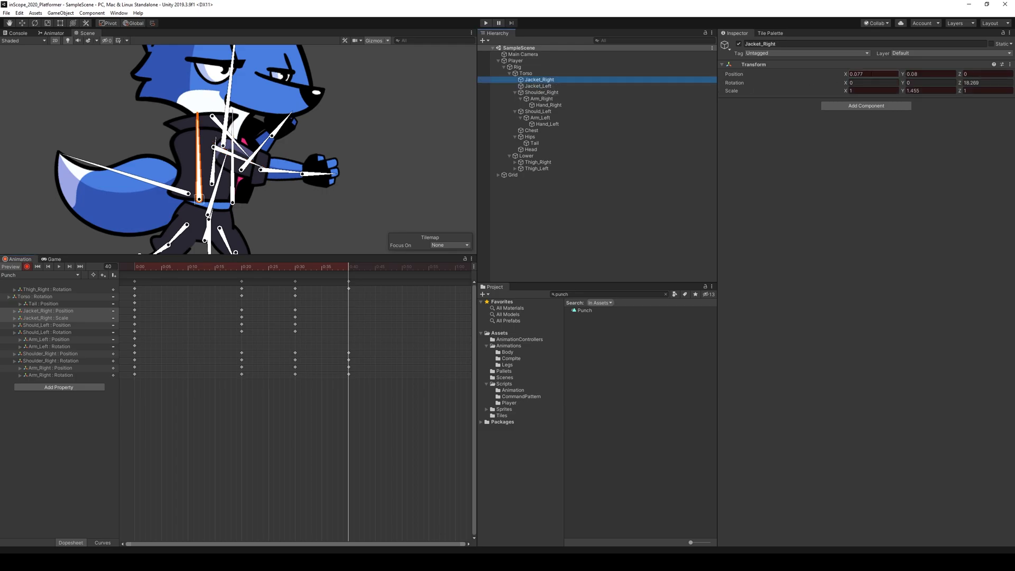
left_click(911, 91)
double_click(911, 91)
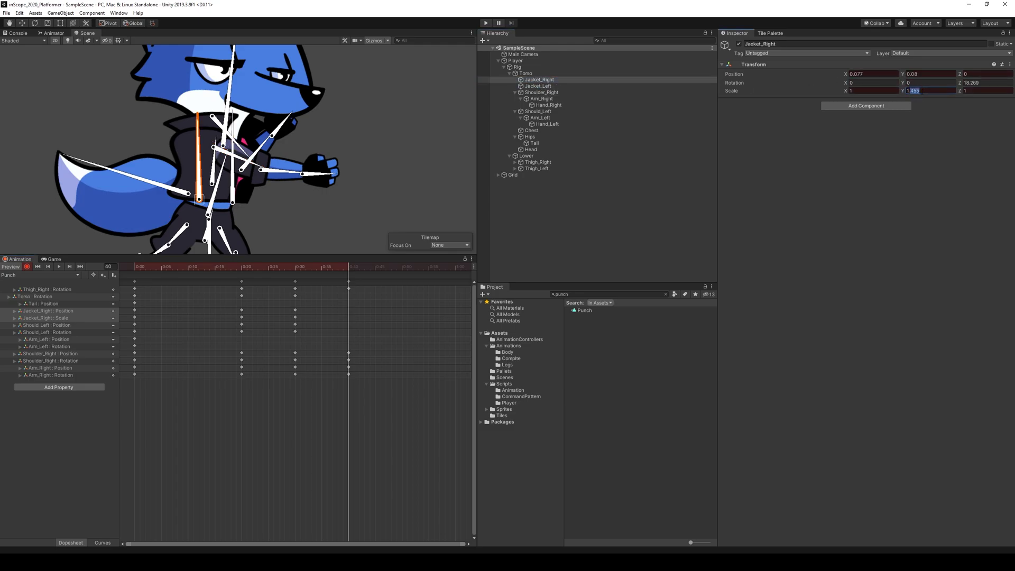
type("1.9")
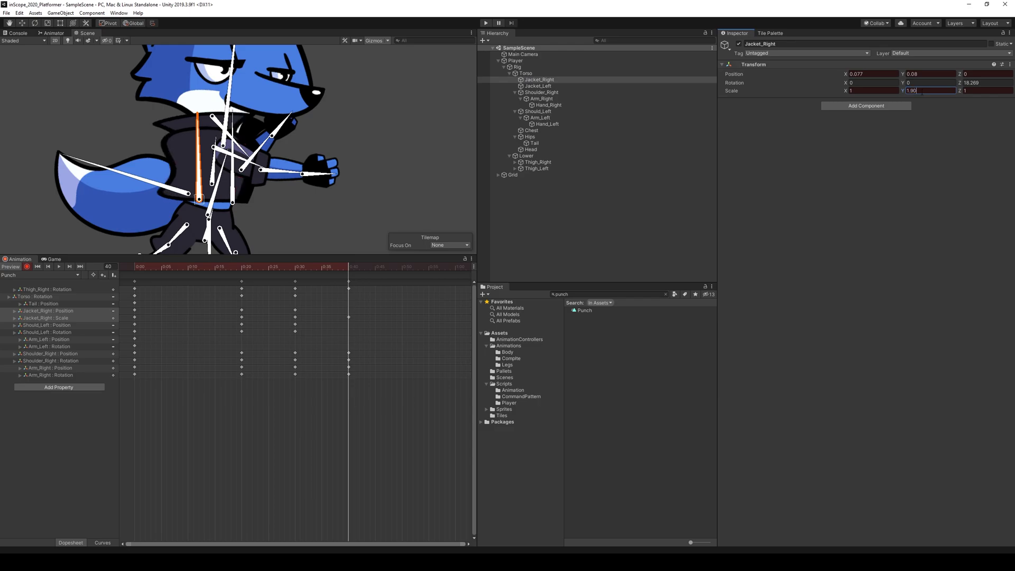
left_click(27, 23)
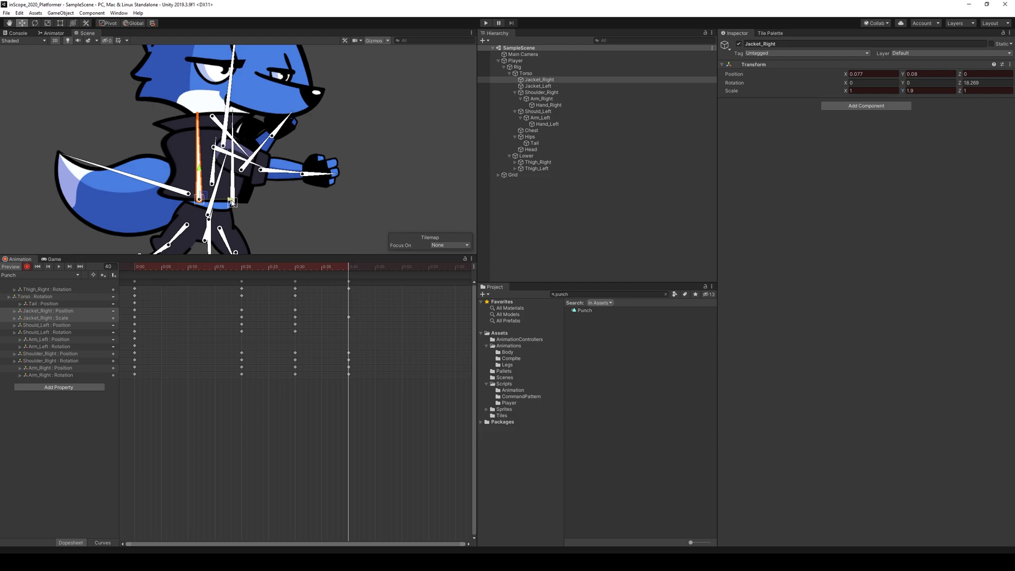
left_click_drag(226, 201, 230, 202)
Hide the gizmos and preview the punch between frames 20 and 37.
left_click_drag(337, 266, 241, 264)
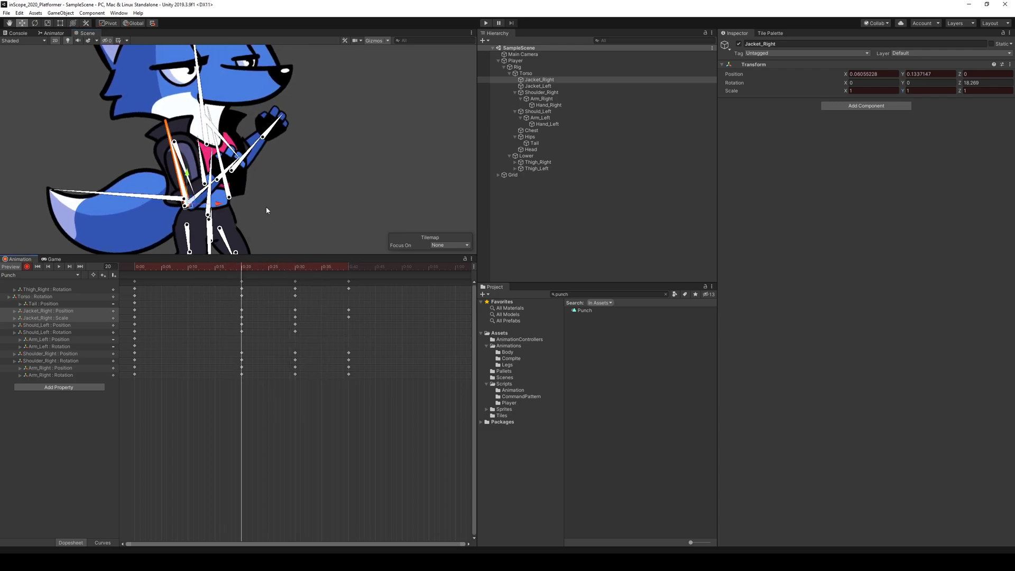
scroll(323, 204, "down", 4)
left_click(374, 41)
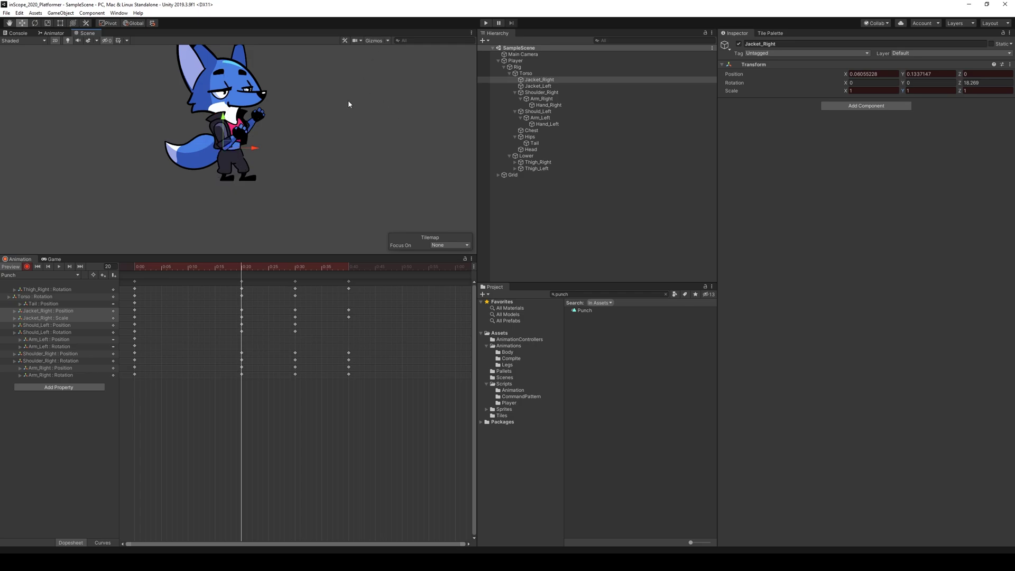
left_click_drag(239, 271, 347, 278)
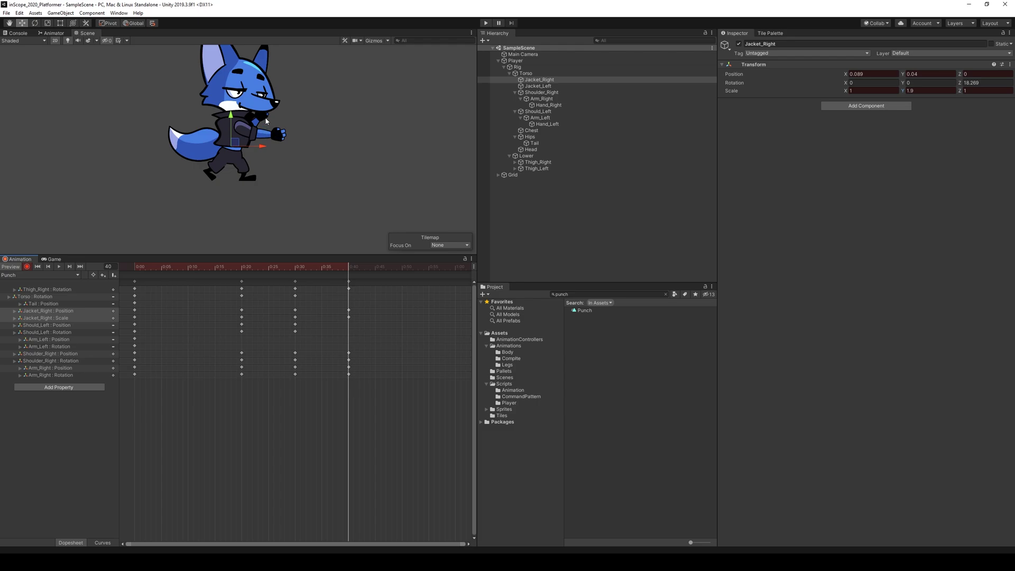
Show the gizmos again and rotate Should_Left slightly at frame 40.
scroll(294, 107, "up", 3)
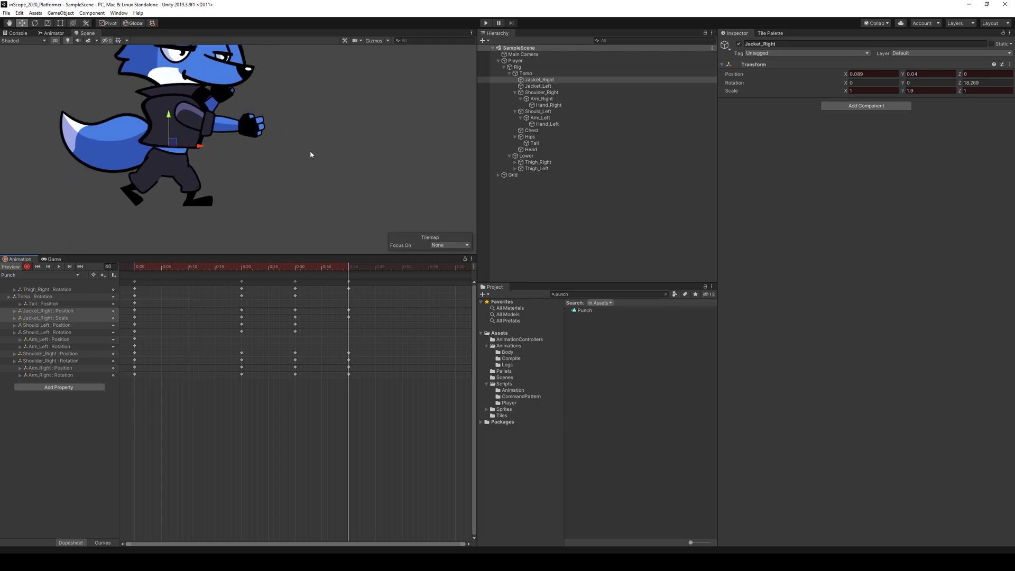
middle_click_drag(211, 101, 223, 135)
left_click(376, 41)
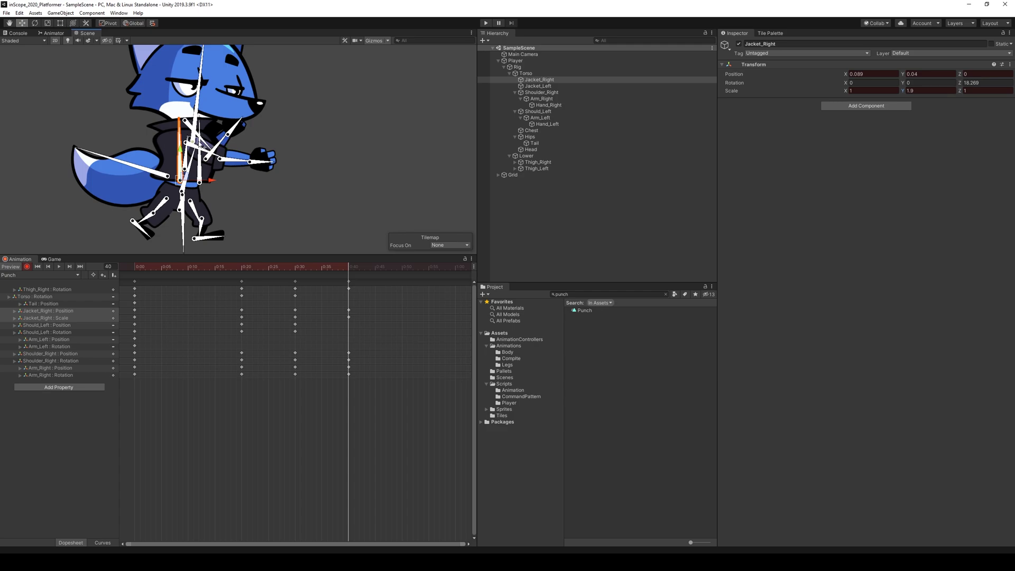
left_click(214, 139)
mouse_move(214, 139)
left_mouse_down()
mouse_move(204, 130)
mouse_move(191, 141)
mouse_move(205, 137)
left_mouse_up()
left_click(218, 148)
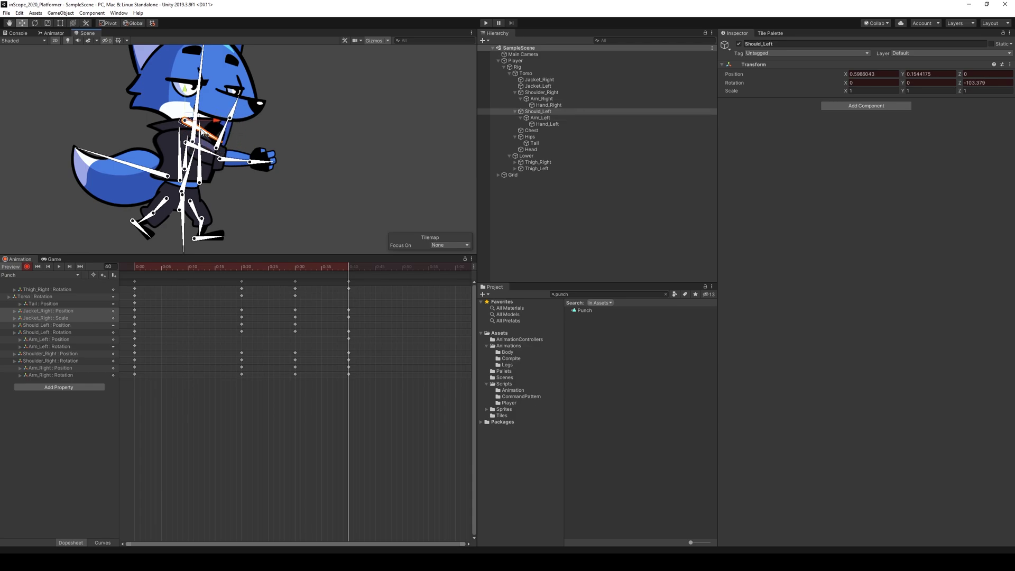
left_click(289, 131)
scroll(316, 161, "down", 3)
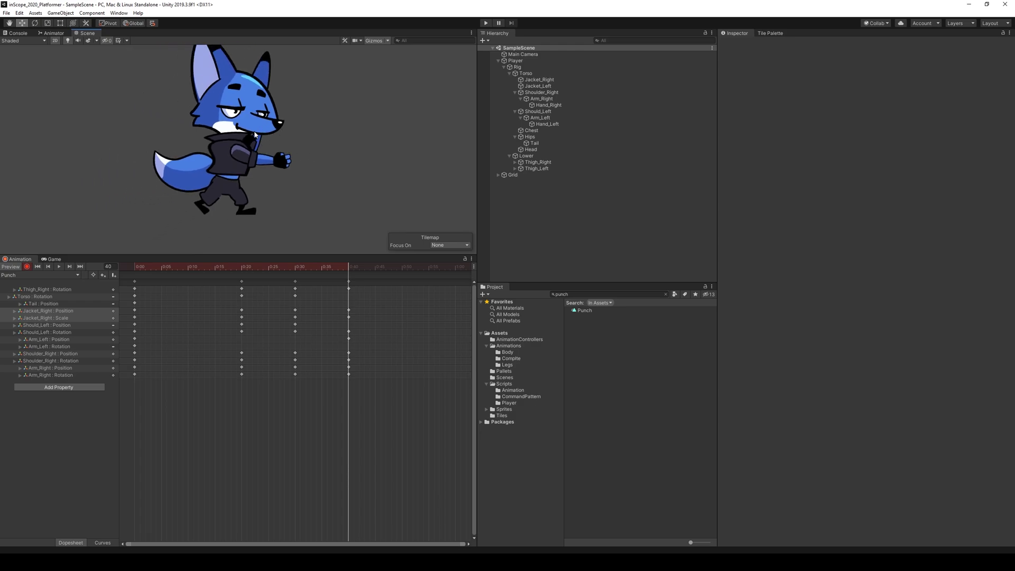
Frame the Torso and lean it back at frame 40.
mouse_move(350, 267)
left_mouse_down()
mouse_move(172, 264)
mouse_move(294, 265)
mouse_move(348, 278)
left_mouse_up()
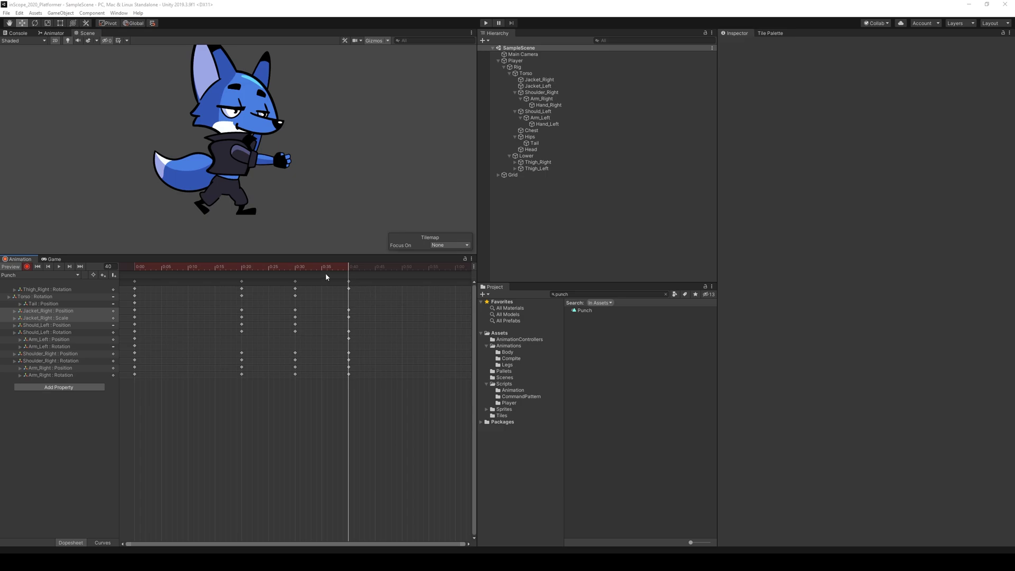
left_click(529, 77)
key("f")
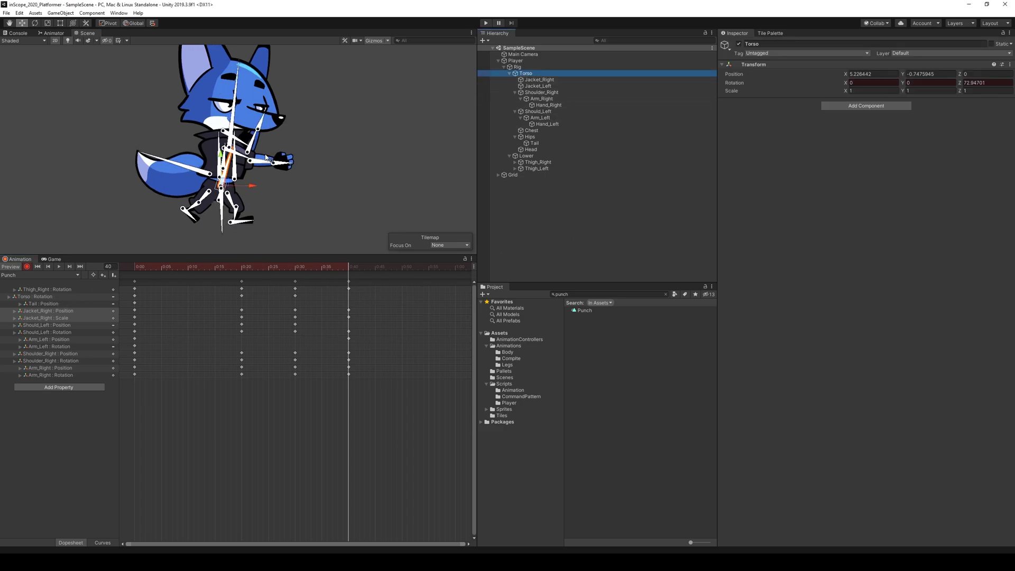
left_click_drag(232, 165, 237, 166)
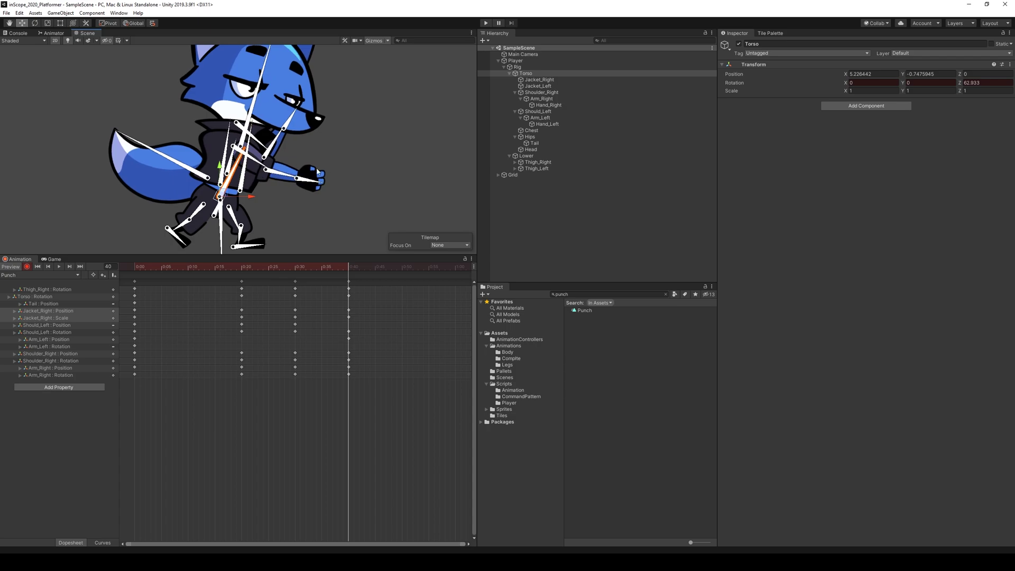
Raise Shoulder_Right slightly higher and preview the punch through frame 40.
left_click(255, 163)
left_click_drag(255, 162, 254, 156)
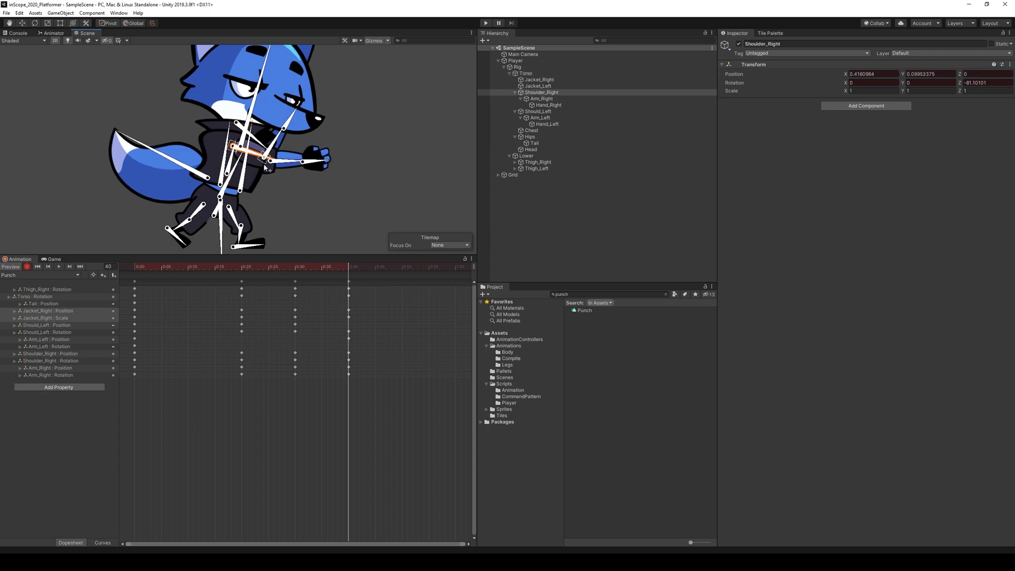
left_click_drag(351, 268, 348, 288)
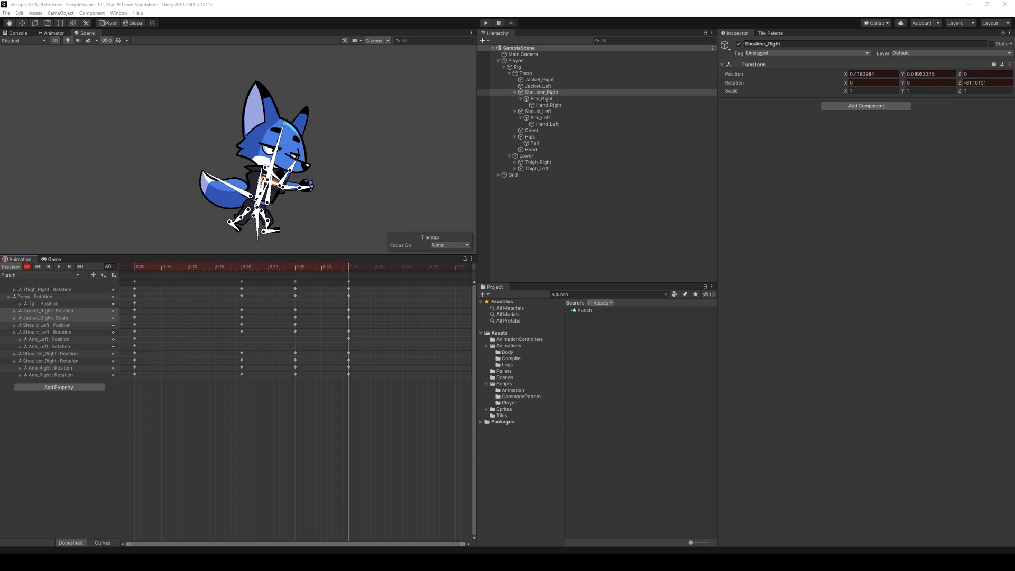
mouse_move(353, 269)
left_mouse_down()
mouse_move(279, 268)
mouse_move(358, 268)
mouse_move(310, 269)
mouse_move(350, 270)
left_mouse_up()
Try shifting the left thigh, then undo the move.
scroll(296, 220, "up", 8)
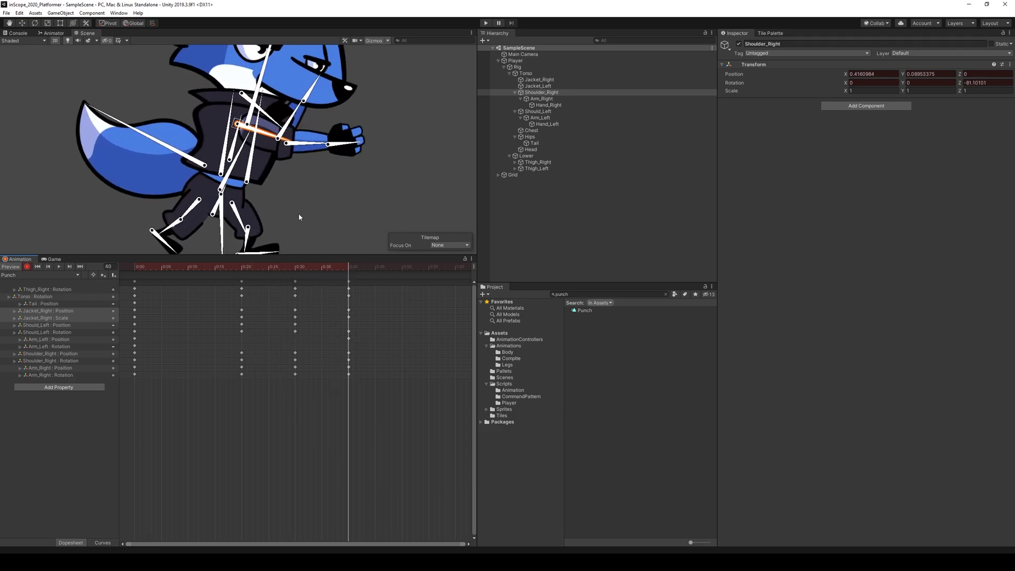
middle_click_drag(271, 181, 262, 169)
left_click(190, 150)
left_click_drag(191, 151, 167, 167)
key("ctrl+z")
key("ctrl+z")
key("ctrl+z")
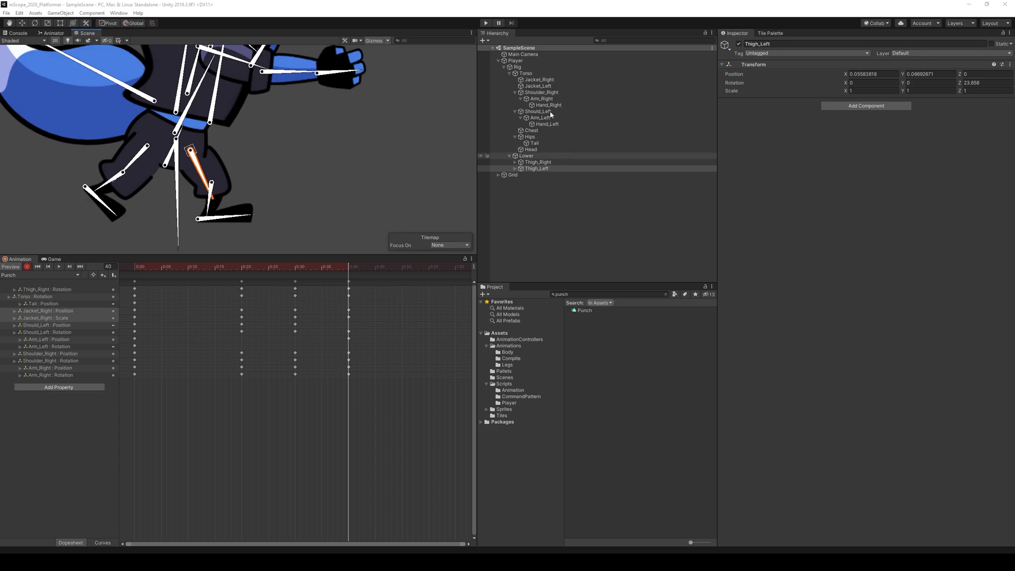
Move the Torso to key its position in the frame-40 punch pose.
left_click(533, 73)
scroll(371, 116, "down", 7)
middle_click_drag(369, 116, 326, 117)
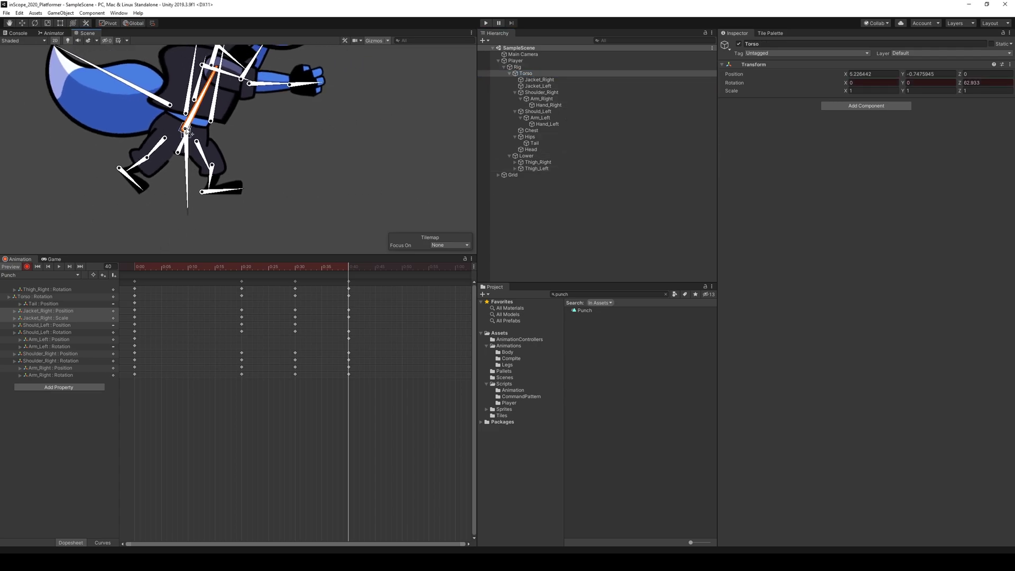
left_click_drag(184, 127, 189, 134)
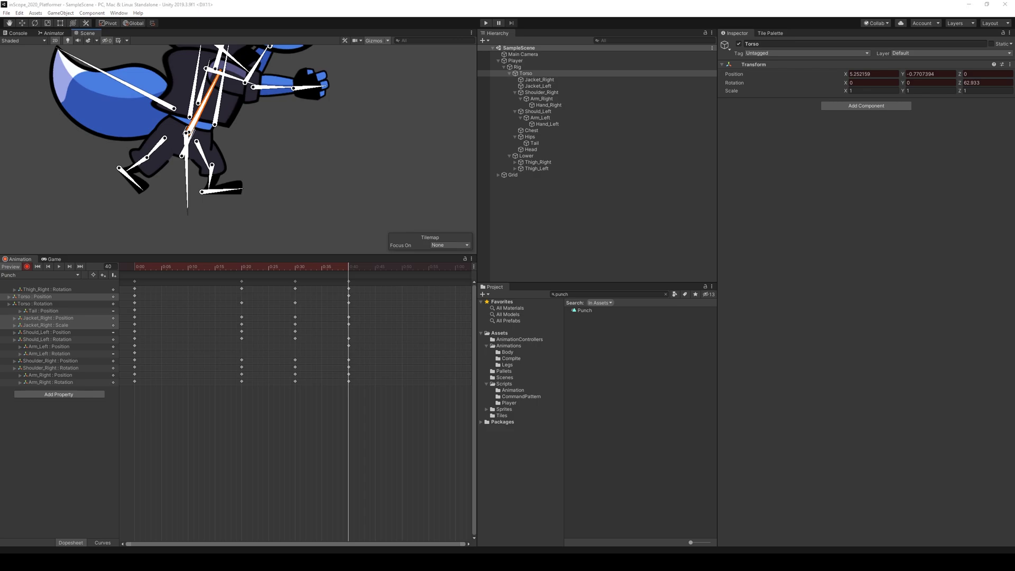
Shift Thigh_Left and Leg_Left to key their frame-40 positions.
left_click(197, 144)
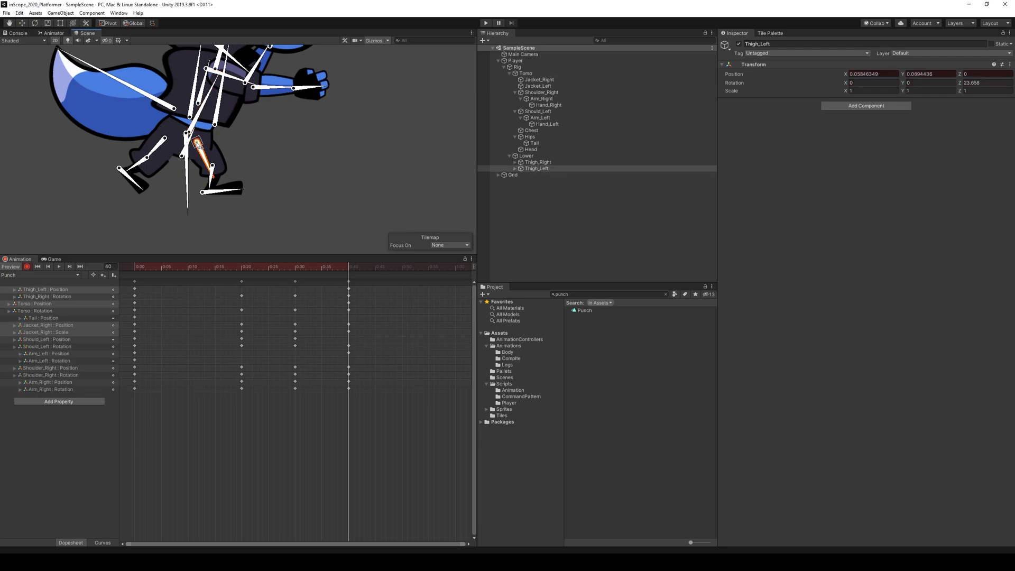
left_click_drag(211, 166, 211, 166)
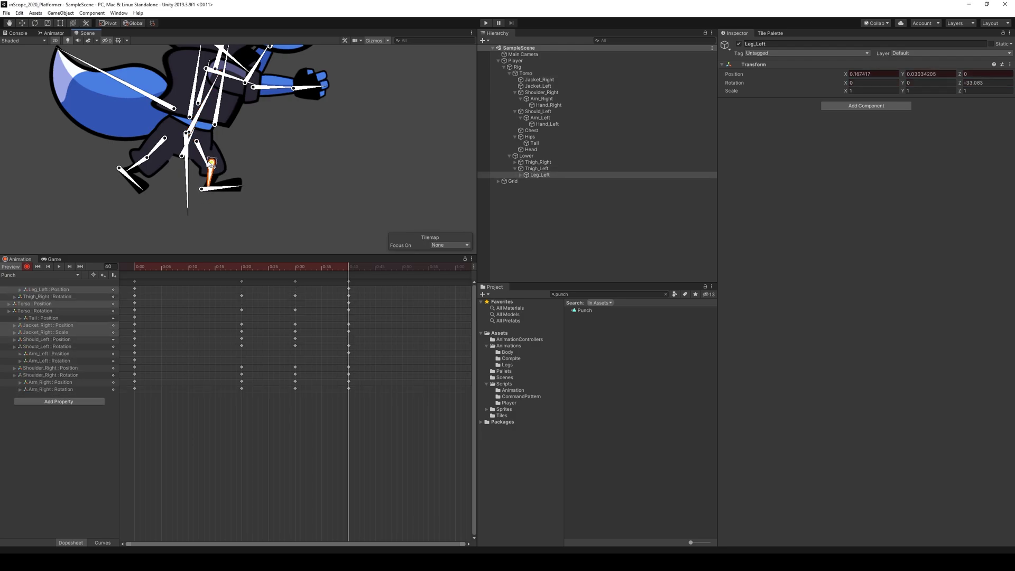
key("ctrl+z")
scroll(205, 150, "up", 8)
scroll(228, 165, "up", 1)
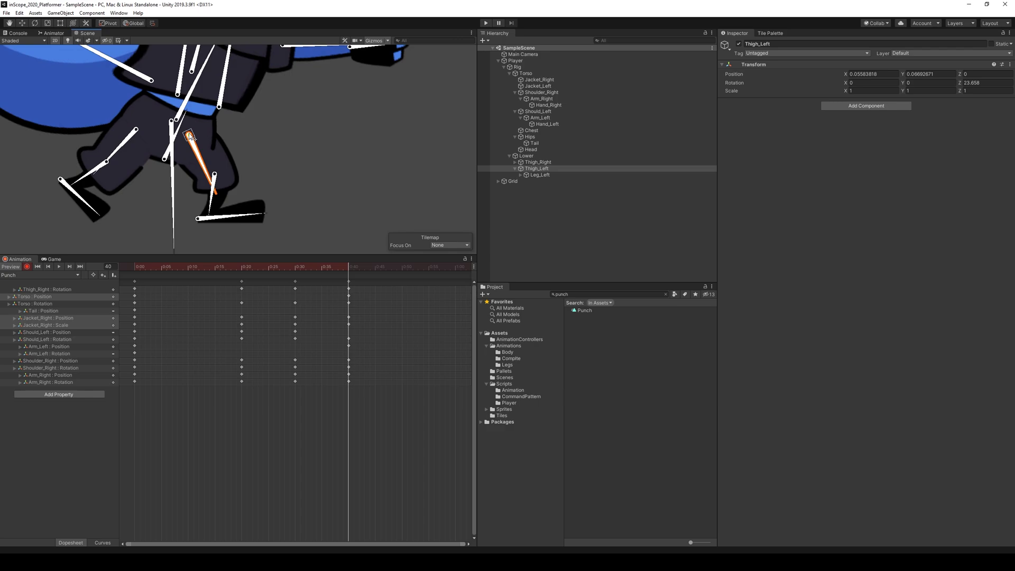
middle_click_drag(305, 174, 323, 206)
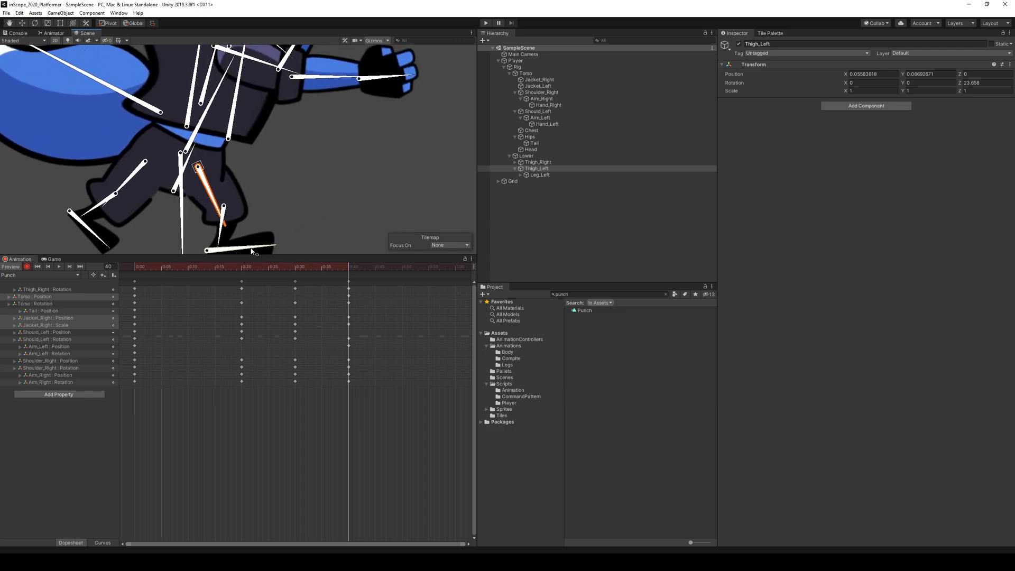
left_click_drag(198, 169, 201, 173)
left_click_drag(225, 210, 224, 209)
left_click_drag(226, 207, 228, 206)
Scrub the punch and inspect Arm_Left's position keys at frames 0, 20 and 40.
mouse_move(351, 274)
left_mouse_down()
mouse_move(170, 267)
mouse_move(348, 289)
left_mouse_up()
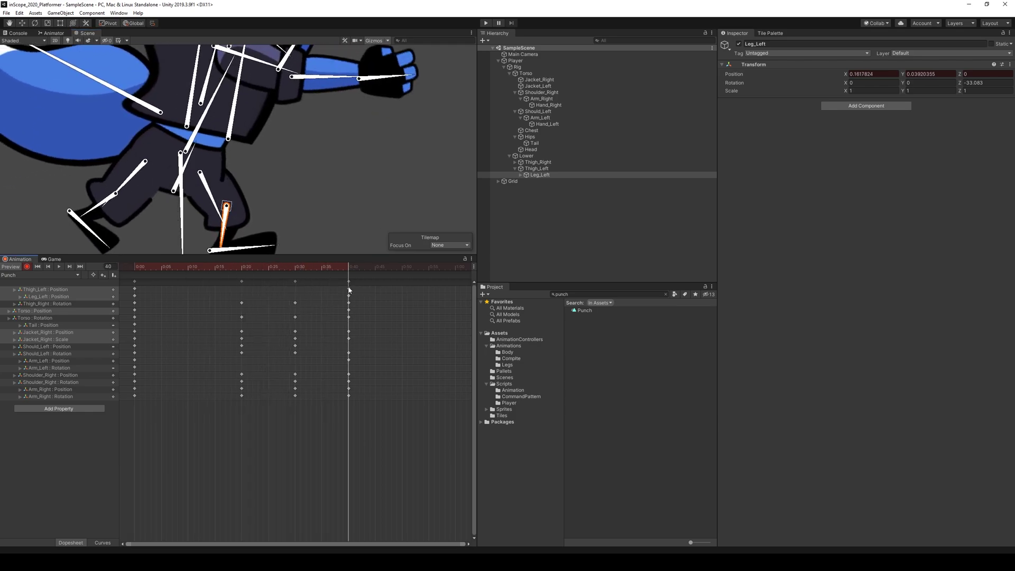
left_click(349, 360)
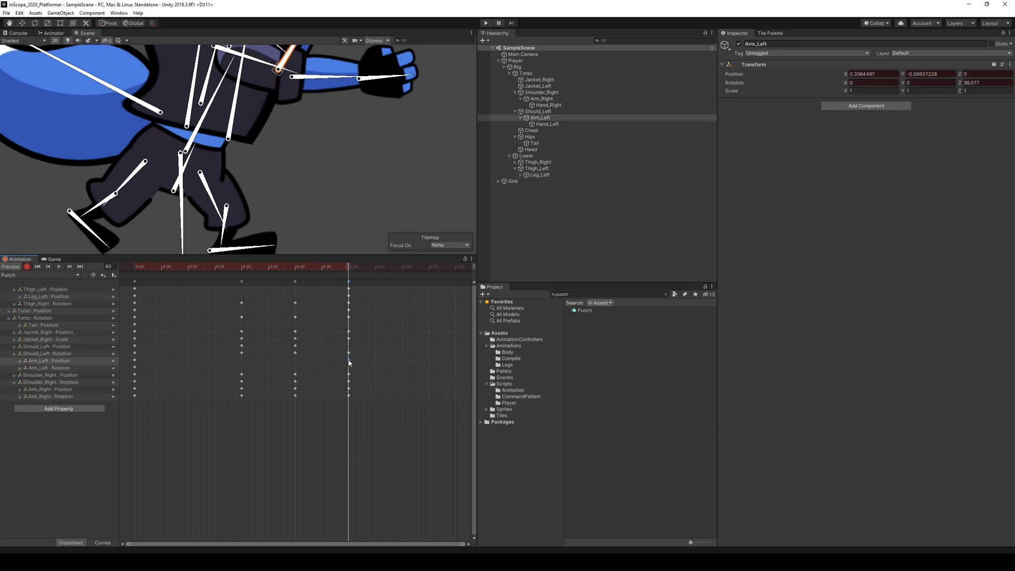
left_click(135, 360)
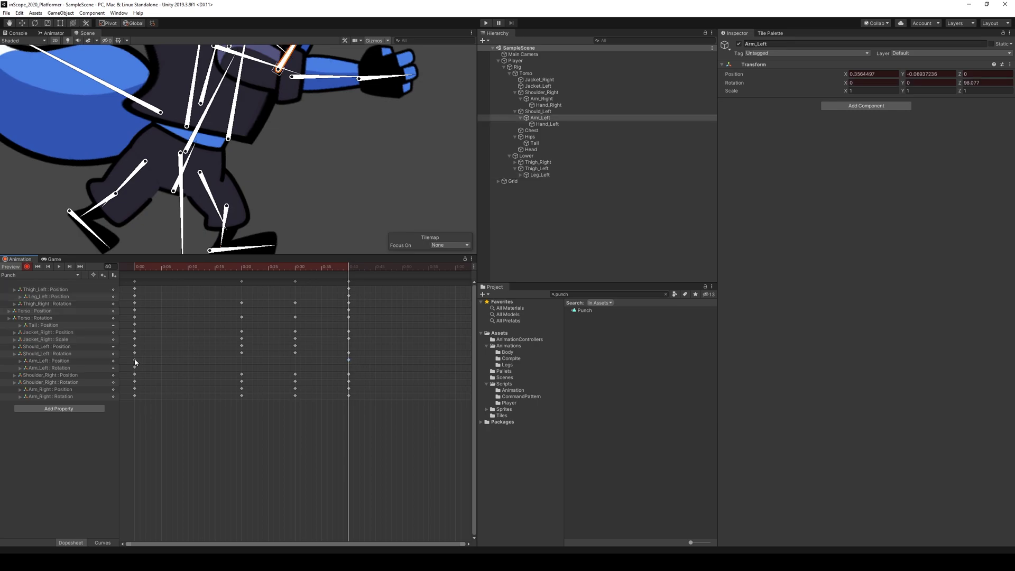
left_click(244, 268)
left_click_drag(244, 268, 135, 269)
scroll(379, 137, "down", 5)
scroll(332, 172, "up", 3)
scroll(332, 173, "down", 3)
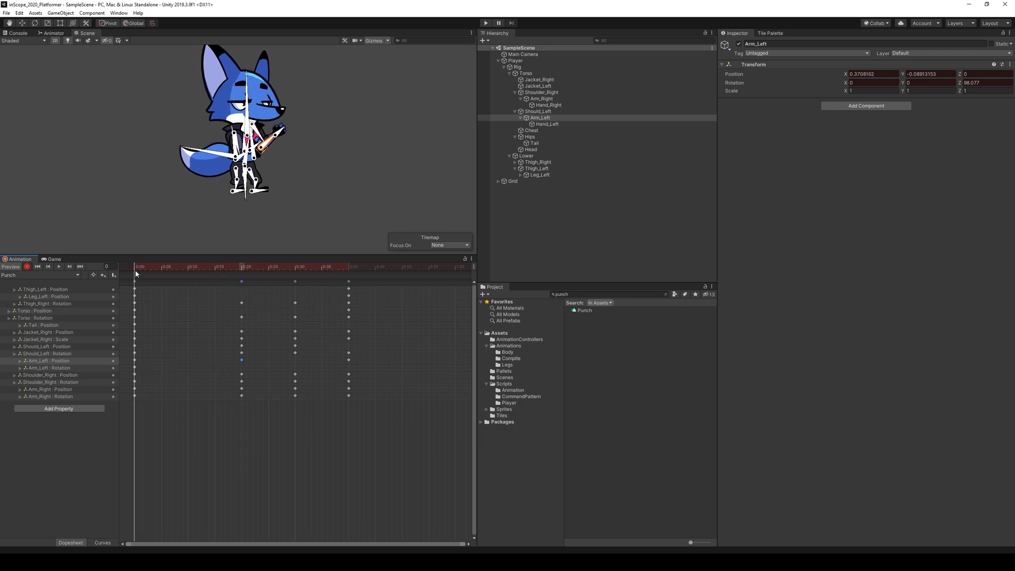
Paste Leg_Left's frame-0 position key at frame 20.
left_click(349, 296)
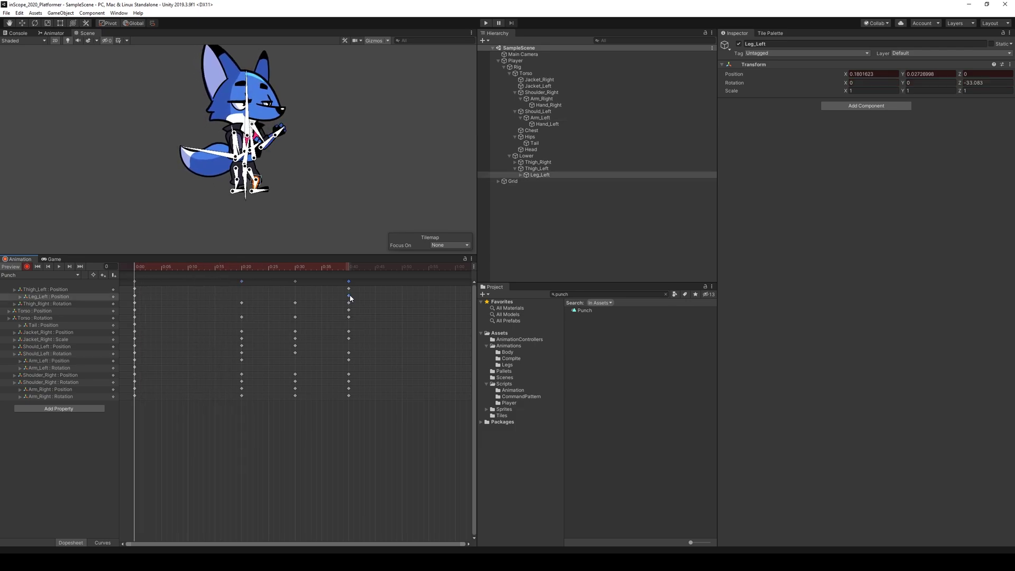
left_click(134, 303)
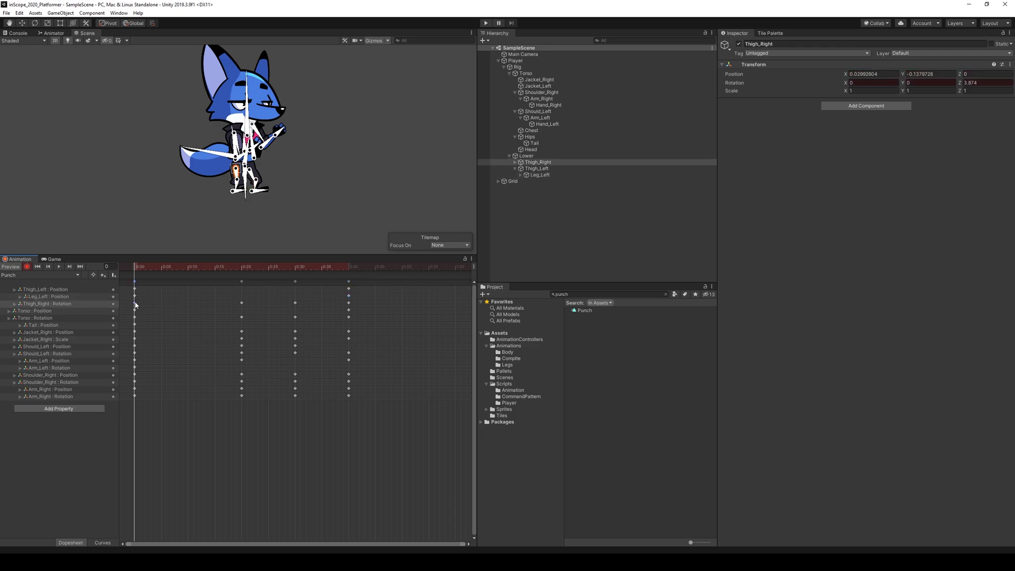
left_click(134, 297)
left_click(241, 268)
key("ctrl+v")
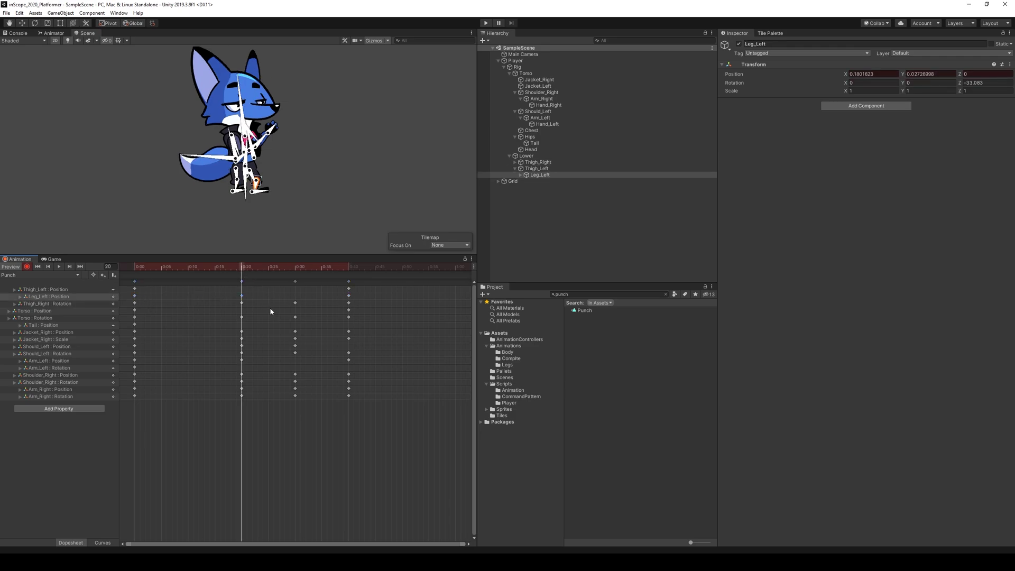
Check Thigh_Left and Torso position keys, confirming their frame-20 values.
left_click(349, 289)
left_click(135, 289)
left_click(242, 289)
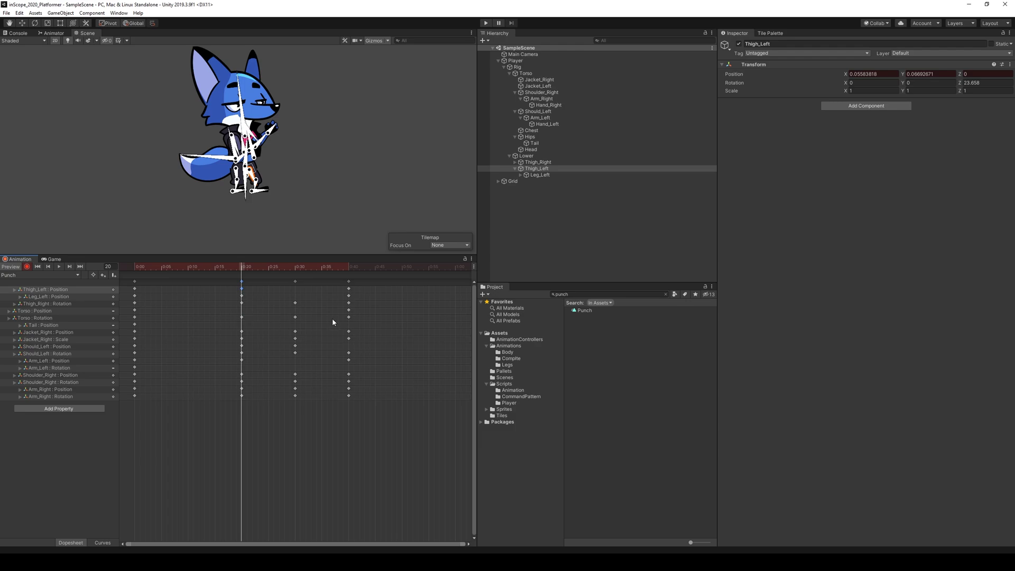
left_click(348, 310)
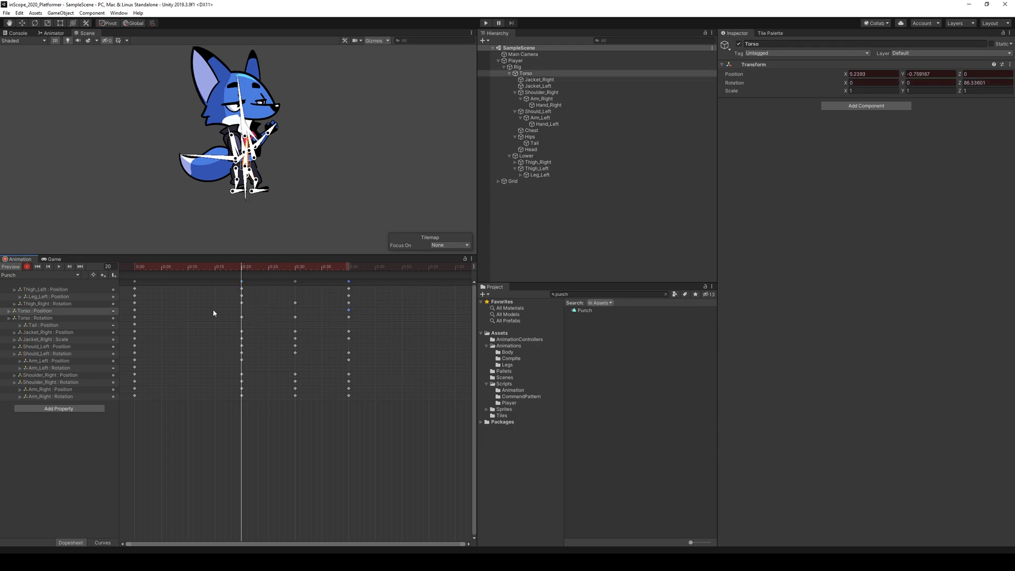
left_click(243, 271)
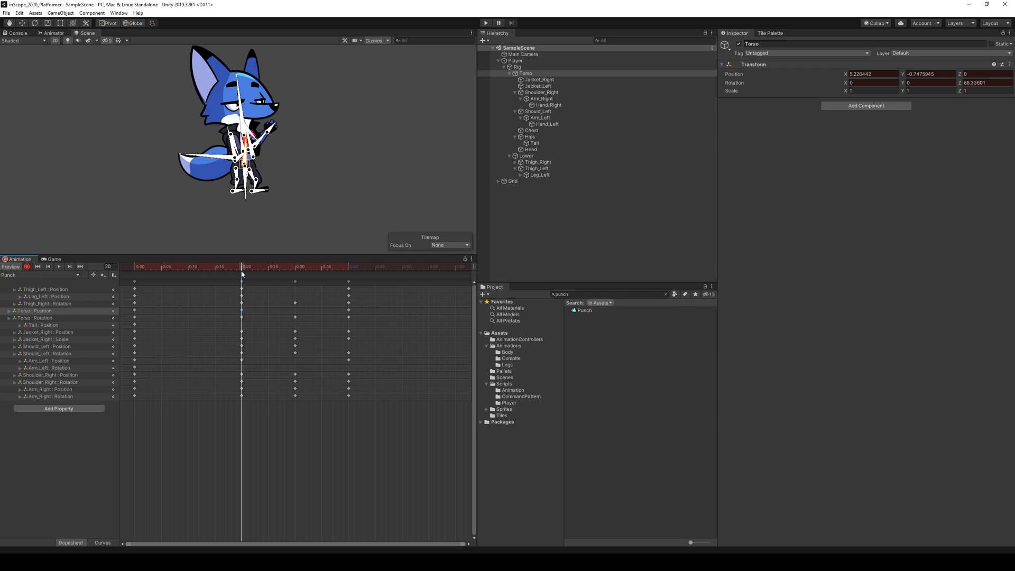
Review the left arm and shoulder frame-40 keys and scrub back to the start.
left_click(349, 360)
left_click(348, 353)
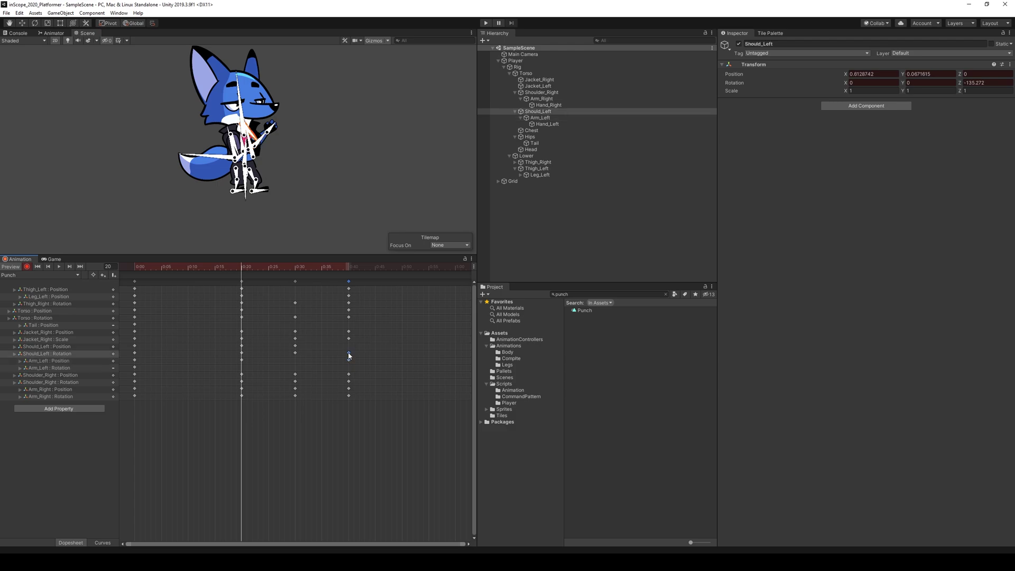
left_click_drag(238, 267, 140, 266)
scroll(337, 200, "down", 5)
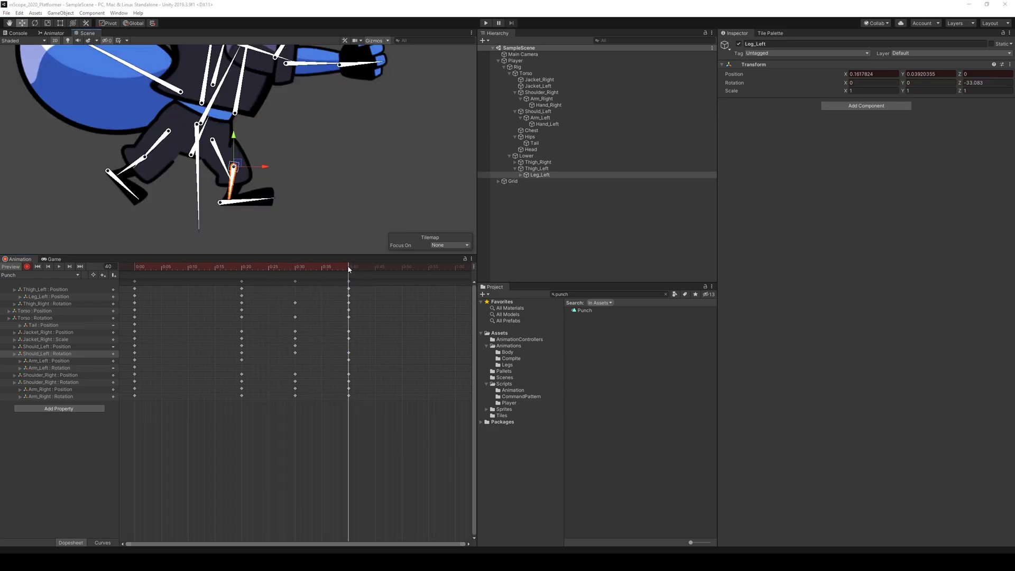
Nudge Leg_Left slightly left along X, scrubbing to check the leg.
left_click_drag(348, 270, 348, 297)
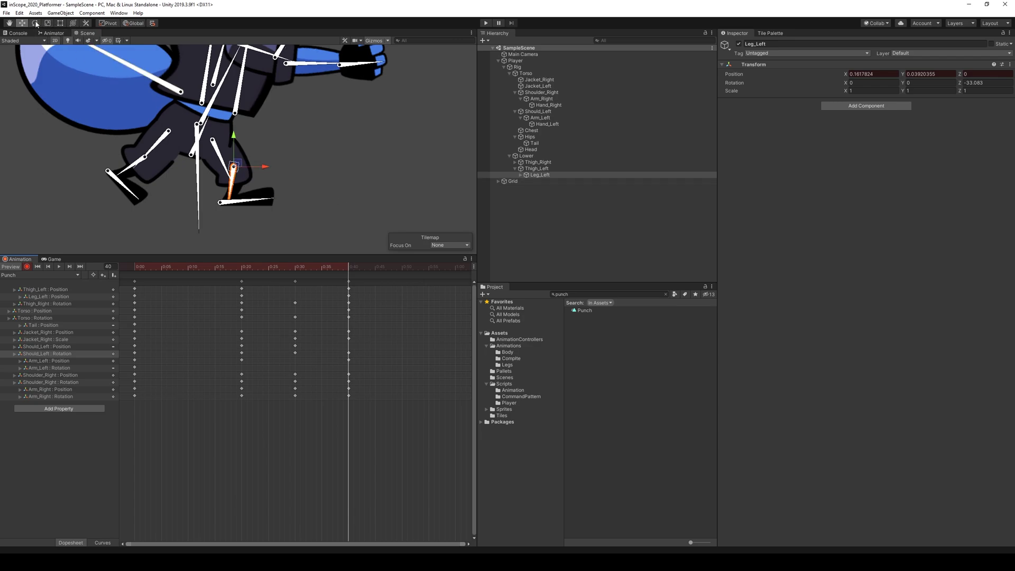
scroll(311, 222, "up", 3)
left_click_drag(240, 148, 237, 147)
left_click_drag(348, 268, 349, 300)
left_click_drag(235, 148, 234, 148)
left_click_drag(354, 271, 348, 298)
left_click_drag(237, 148, 237, 148)
left_click_drag(350, 270, 279, 275)
Reset Leg_Left's height at frame 40 and preview the full punch.
left_click(349, 268)
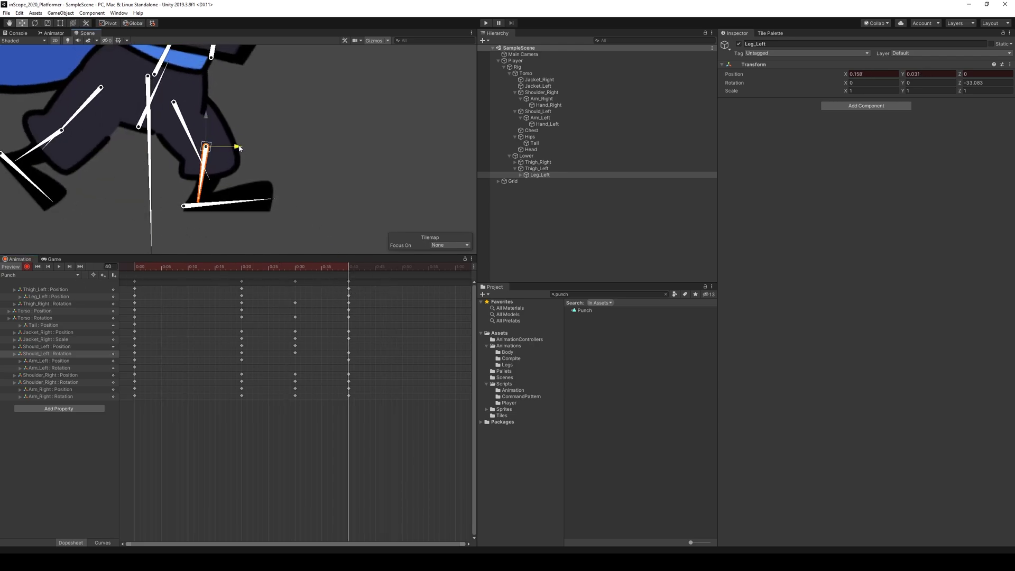
left_click_drag(239, 149, 239, 148)
mouse_move(350, 269)
left_mouse_down()
mouse_move(69, 268)
mouse_move(349, 284)
left_mouse_up()
left_click(337, 268)
left_click_drag(318, 267, 130, 283)
scroll(305, 207, "down", 10)
scroll(315, 214, "down", 6)
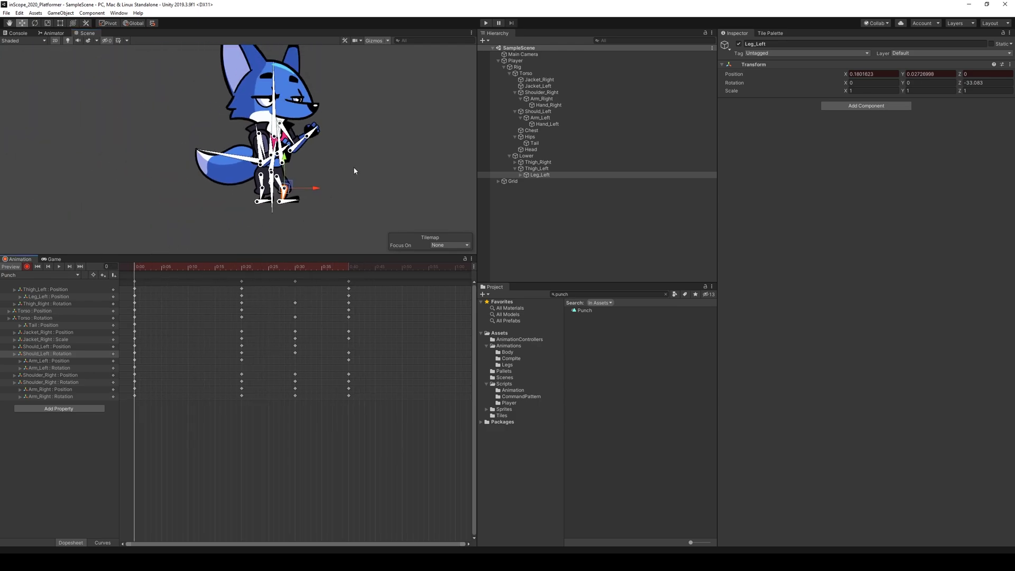
Hide the bone gizmos, scrub through the punch, and stop keyframe recording.
left_click(376, 41)
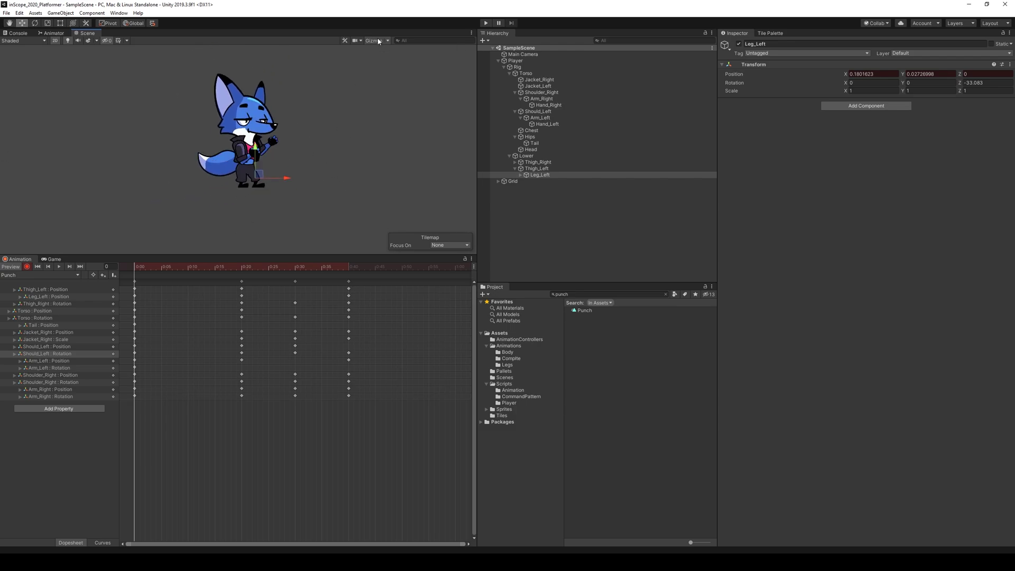
left_click_drag(141, 267, 122, 287)
left_click(27, 266)
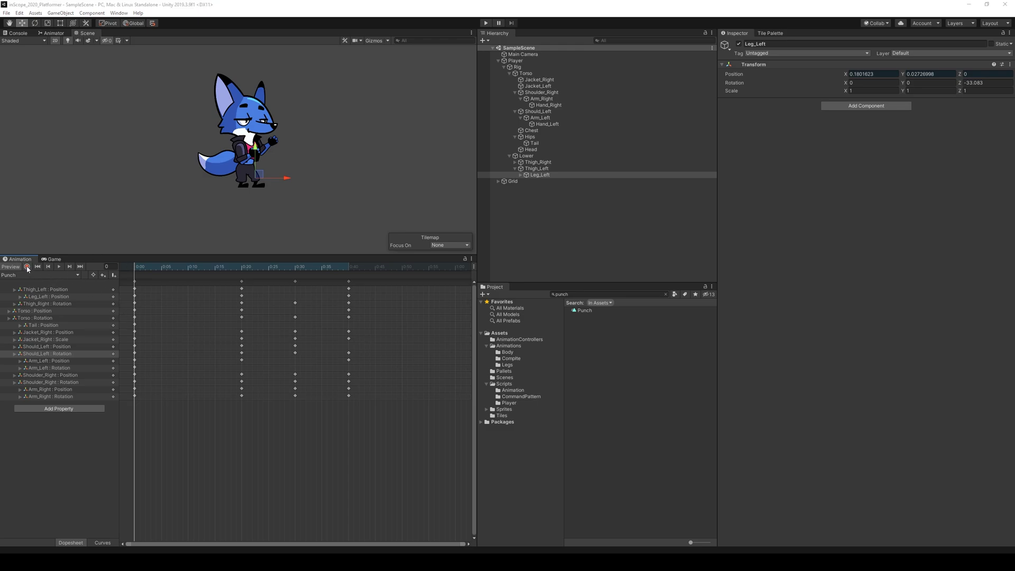
Copy every frame-0 key to frame 60 so the Punch clip ends in its start pose.
left_click_drag(158, 409, 125, 276)
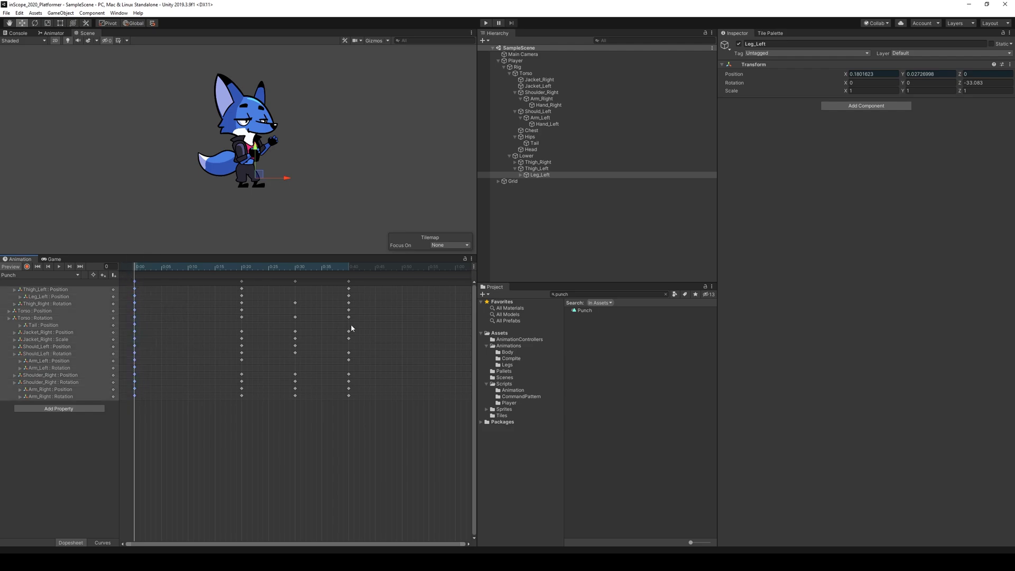
left_click(455, 269)
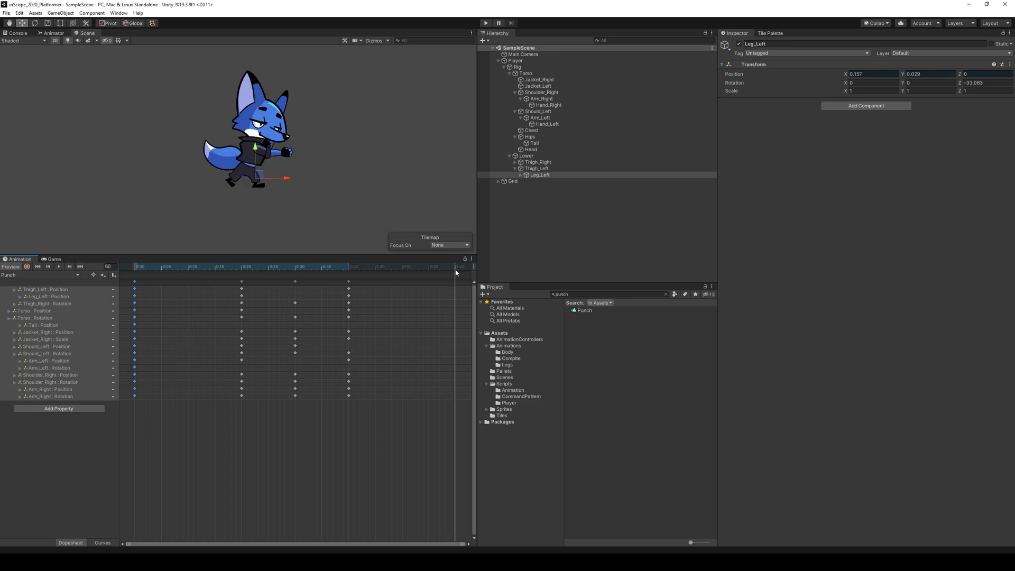
key("ctrl+v")
Play and scrub the Punch preview, then choose Create New Clip from the clip list.
key("space")
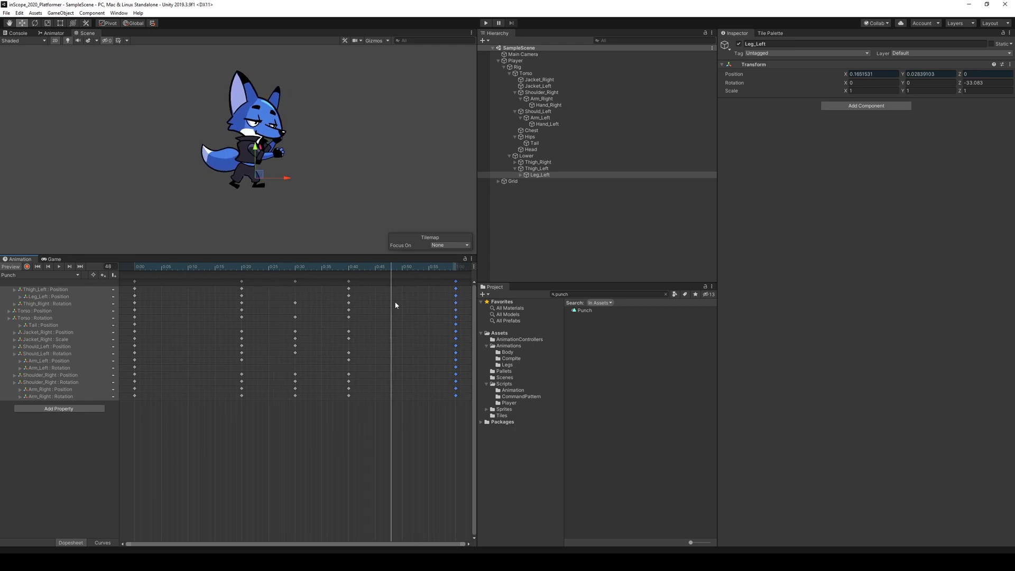
left_click_drag(324, 295, 457, 305)
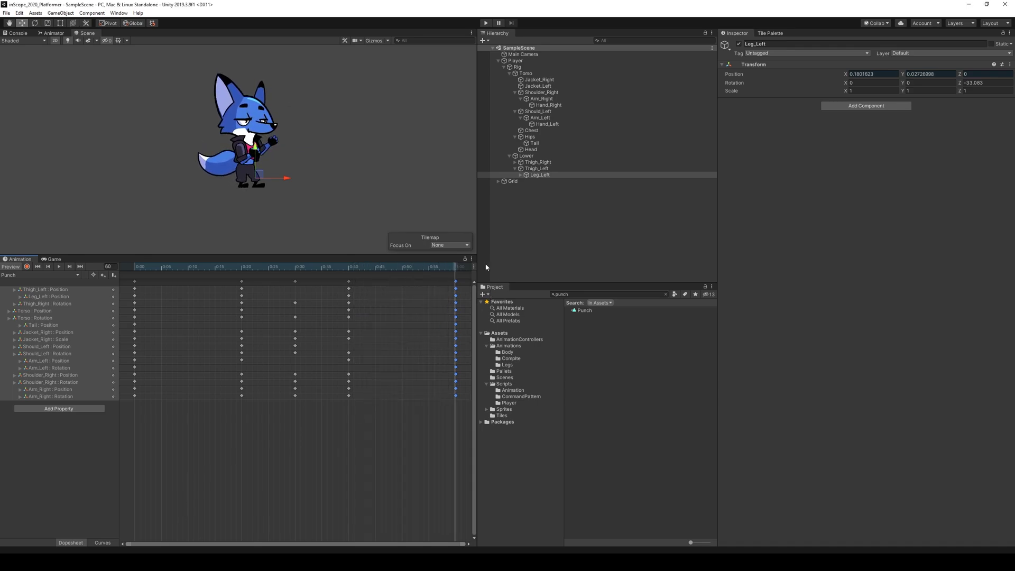
left_click_drag(454, 269, 75, 384)
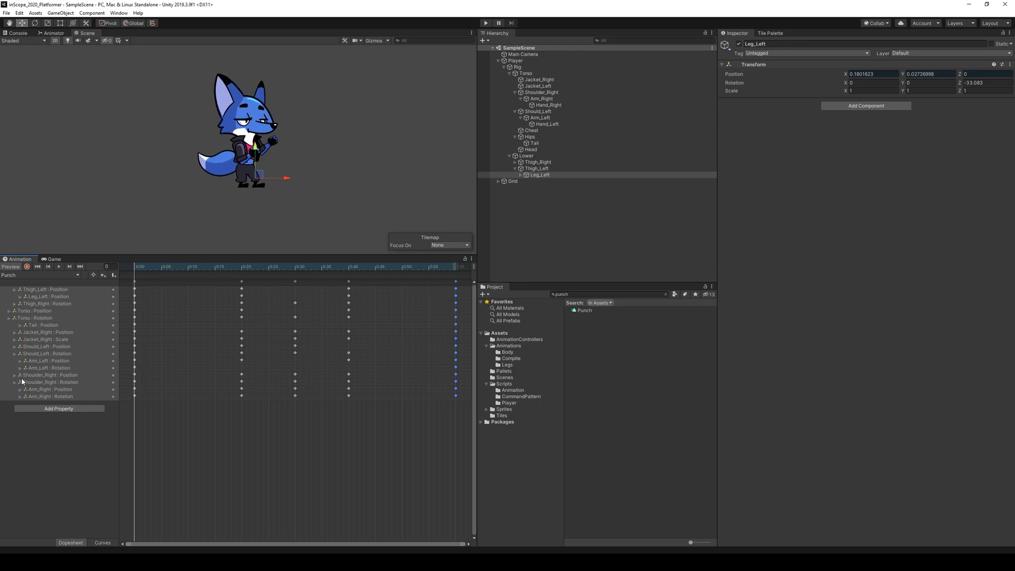
left_click(28, 275)
left_click(60, 365)
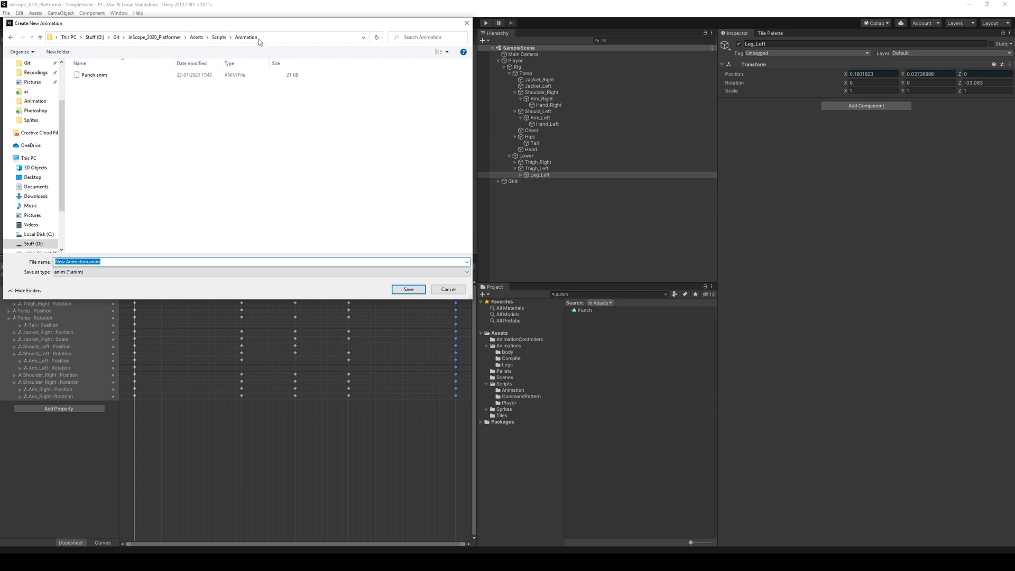
Browse the save dialog to the Animations/Body folder.
left_click(101, 74)
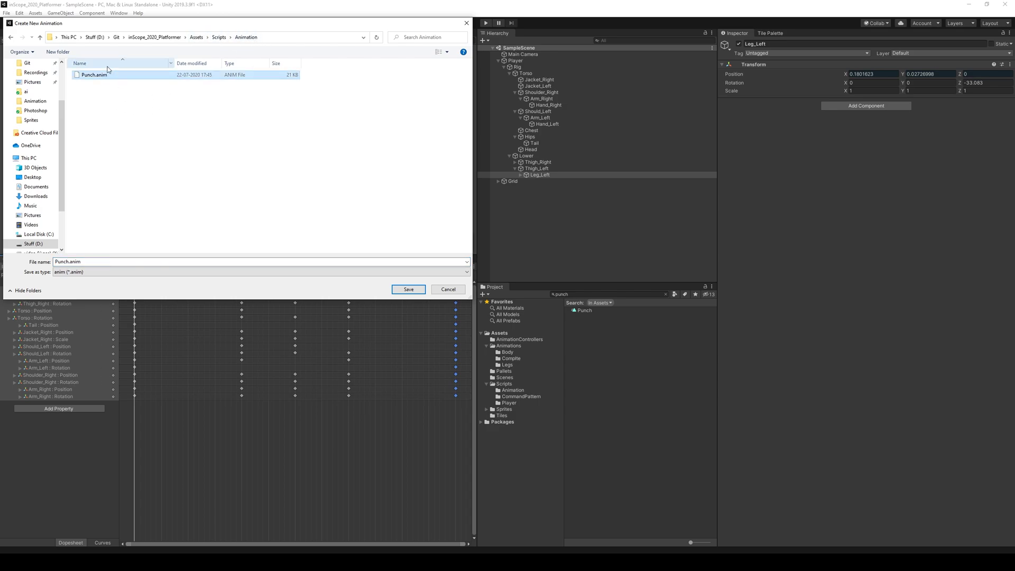
left_click(196, 37)
double_click(93, 83)
double_click(90, 83)
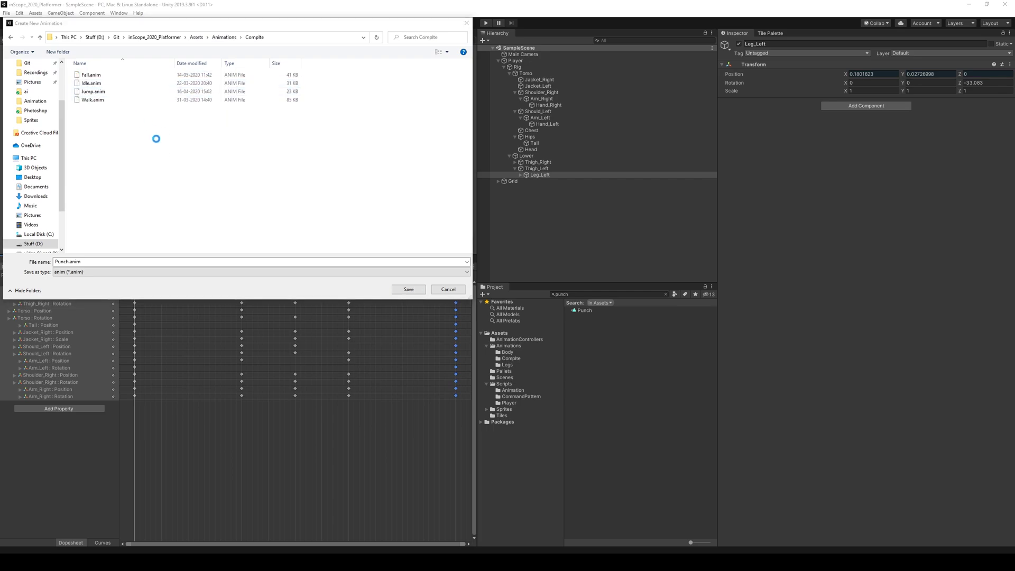
key("ctrl+v")
key("alt+Left")
double_click(87, 74)
Rename Body_Walk.anim to Body_Punch.anim and save the new clip.
left_click(98, 100)
left_click(77, 262)
left_click(76, 262)
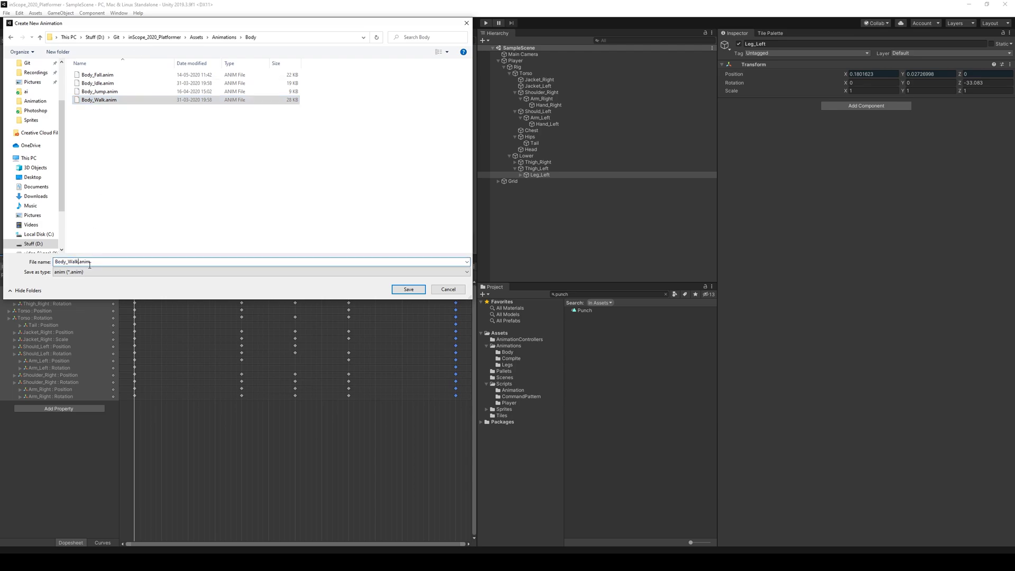
key("BackSpace")
key("BackSpace")
key("BackSpace")
key("BackSpace")
type("Pun")
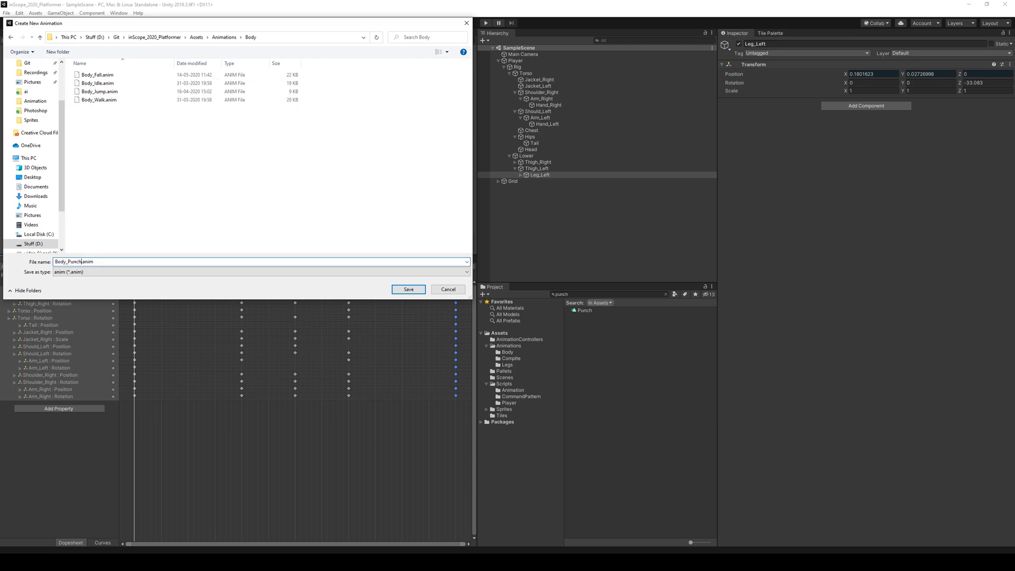
type("ch")
key("Return")
left_click(53, 274)
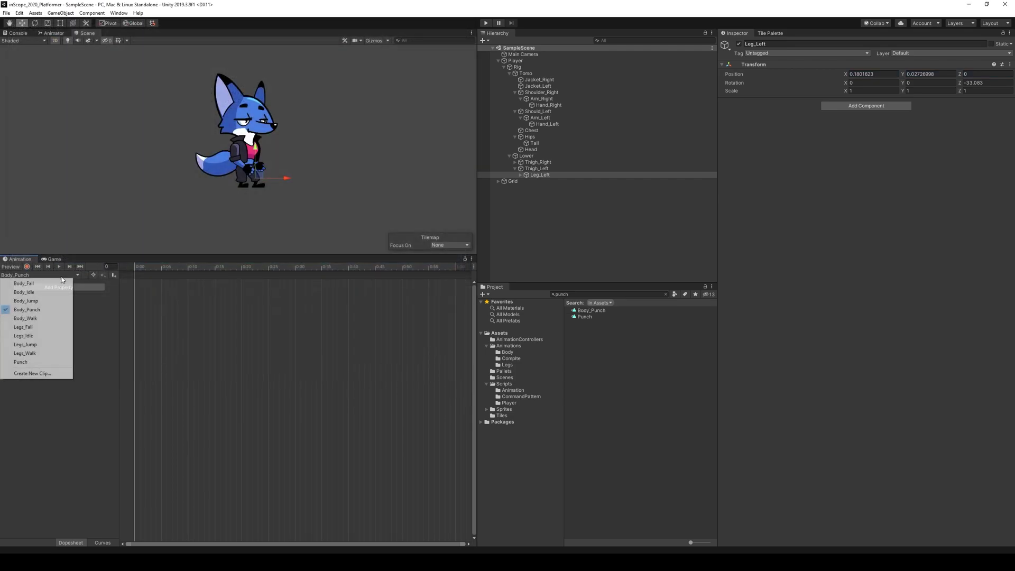
Copy all Punch keyframes into the Body_Punch clip and play it back.
left_click(48, 361)
key("ctrl+a")
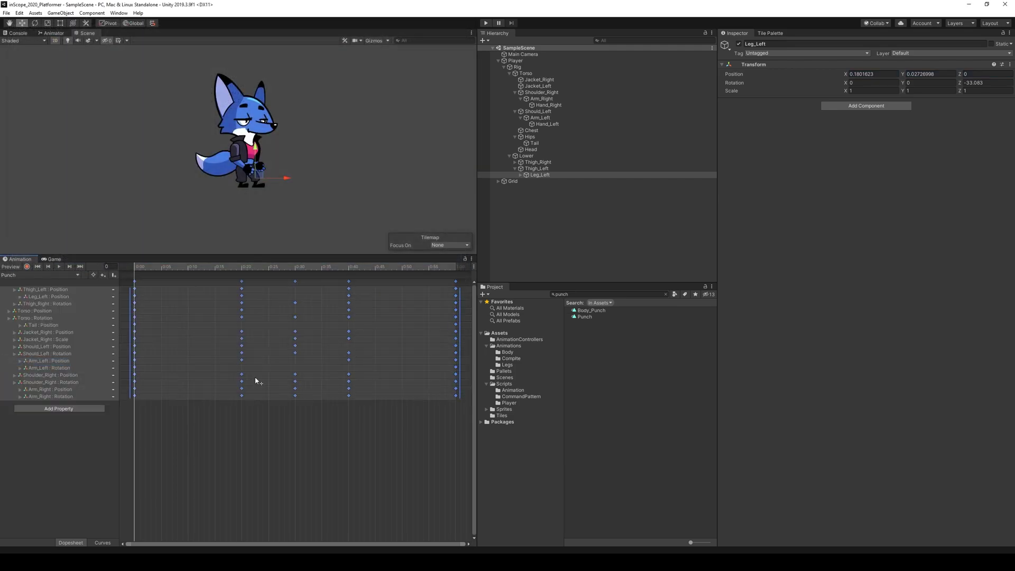
left_click(36, 275)
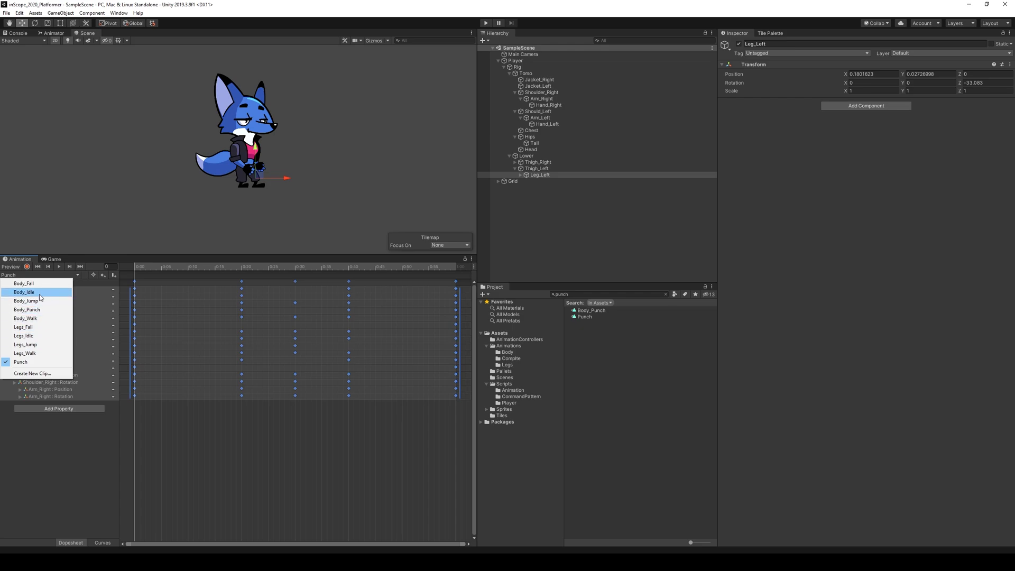
left_click(43, 309)
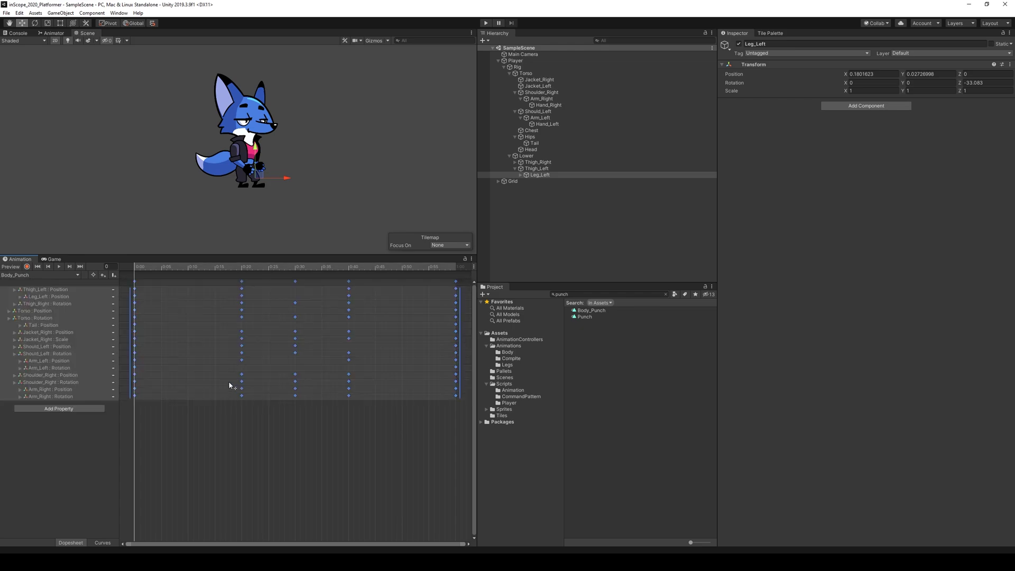
key("space")
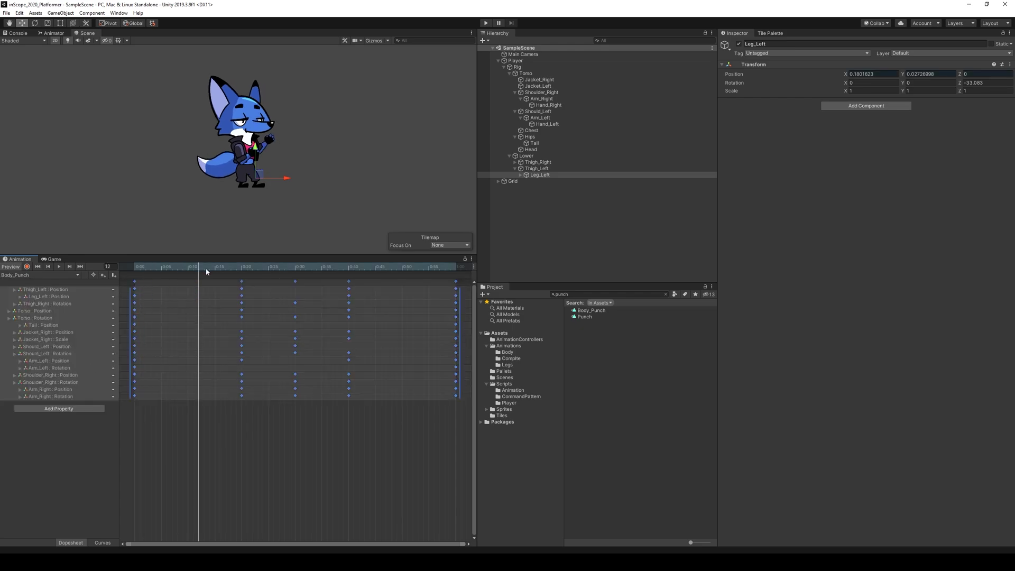
Remove the Thigh_Left : Position track and preview the pose at frame 13.
left_click(40, 290)
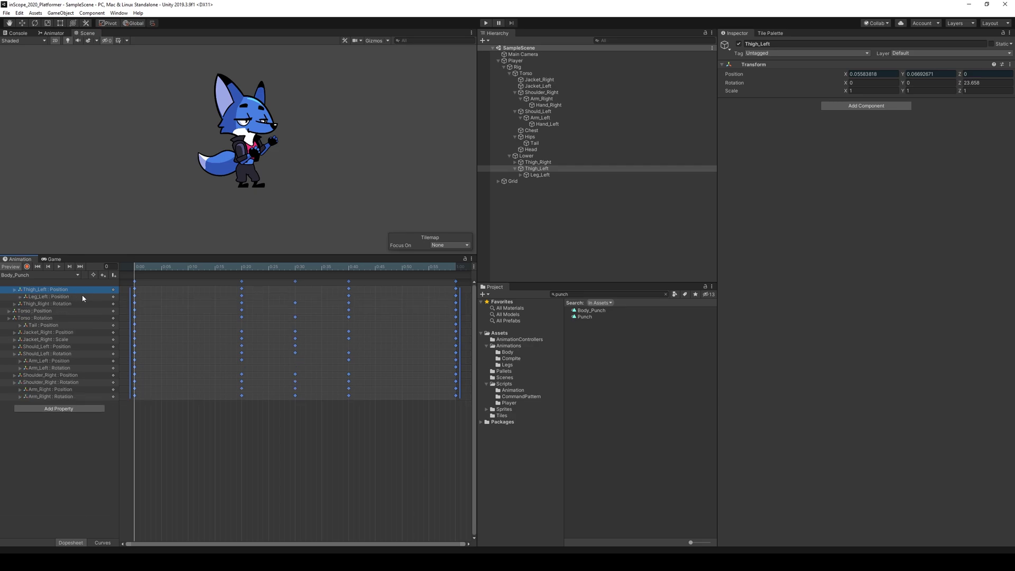
right_click(112, 291)
left_click(81, 290)
left_click_drag(147, 268, 117, 276)
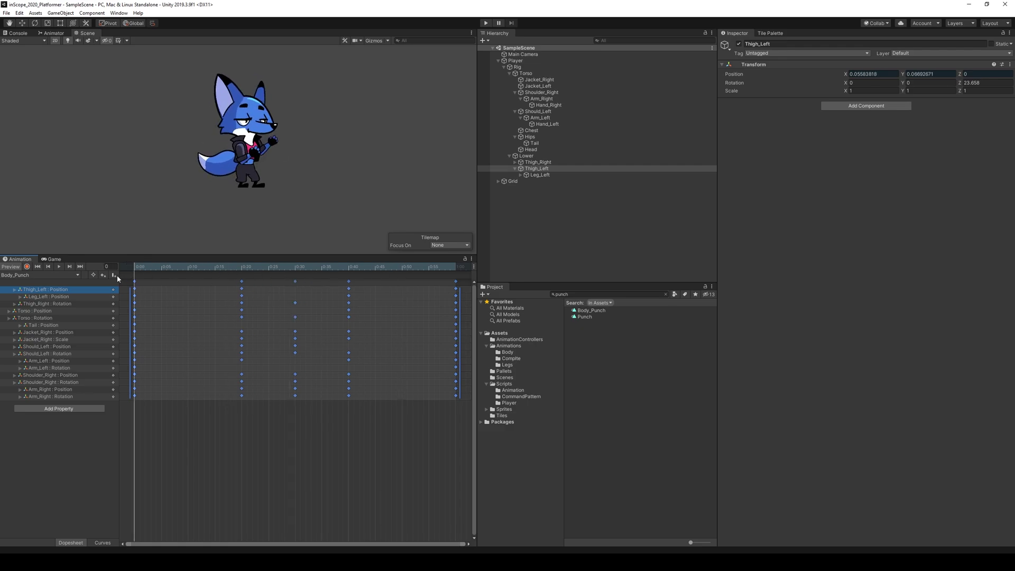
Remove the Leg_Left : Position track from Body_Punch and preview the motion.
left_click(42, 298)
right_click(42, 297)
left_click(82, 322)
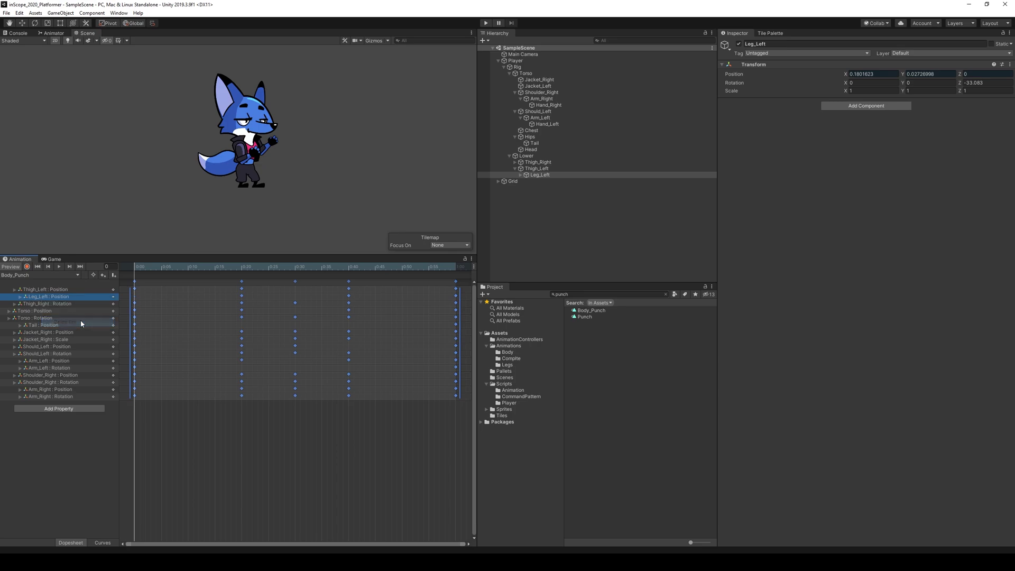
right_click(40, 297)
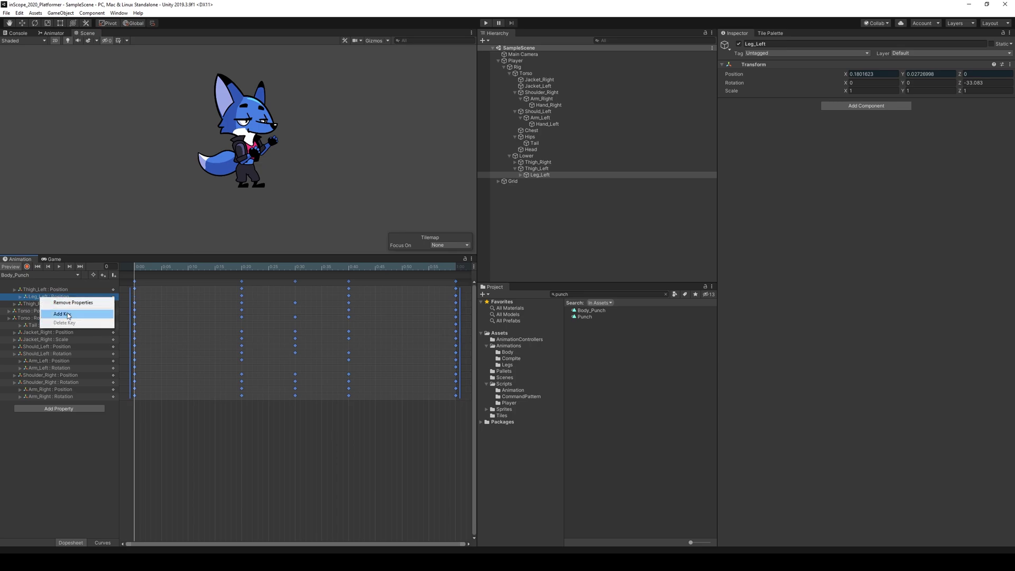
left_click(72, 301)
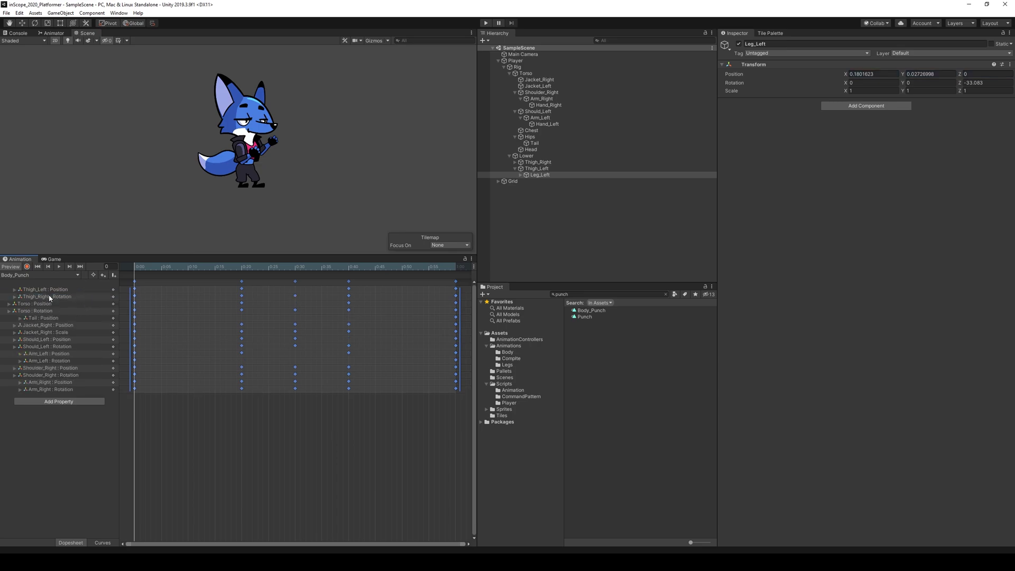
left_click_drag(142, 268, 154, 285)
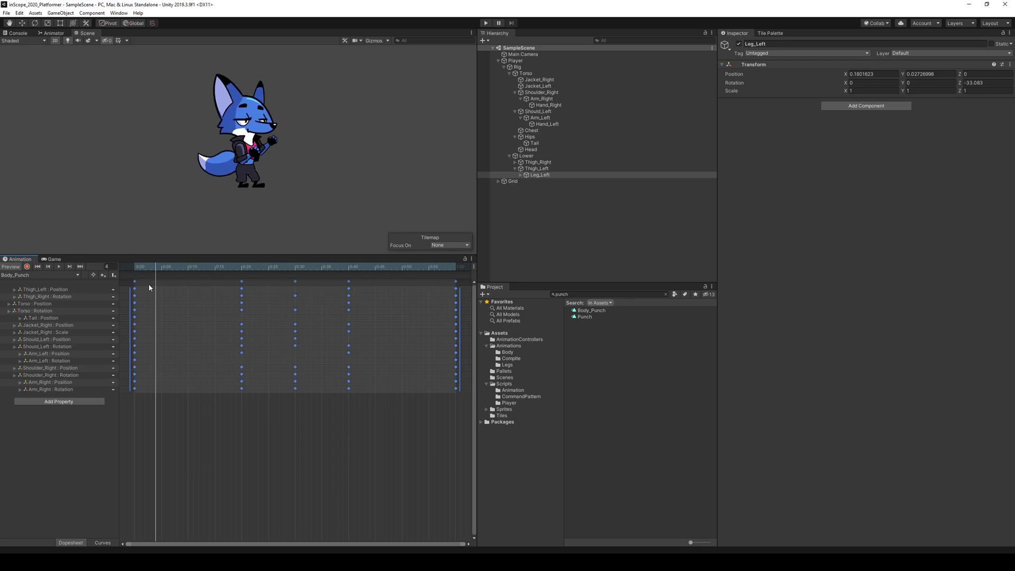
Remove the Thigh_Right : Rotation and Thigh_Left : Position tracks, with bone gizmos shown.
left_click(244, 181)
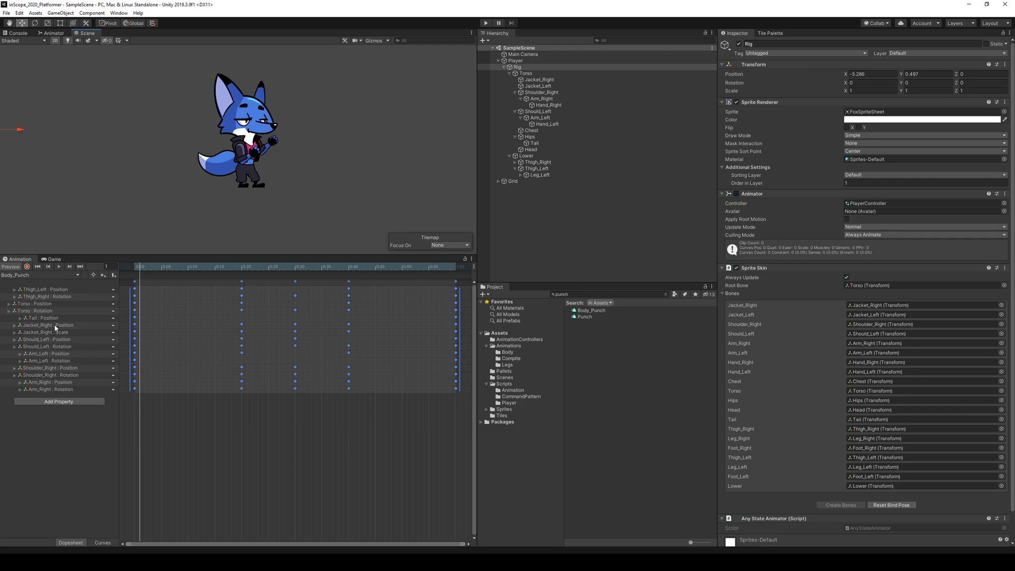
left_click(49, 296)
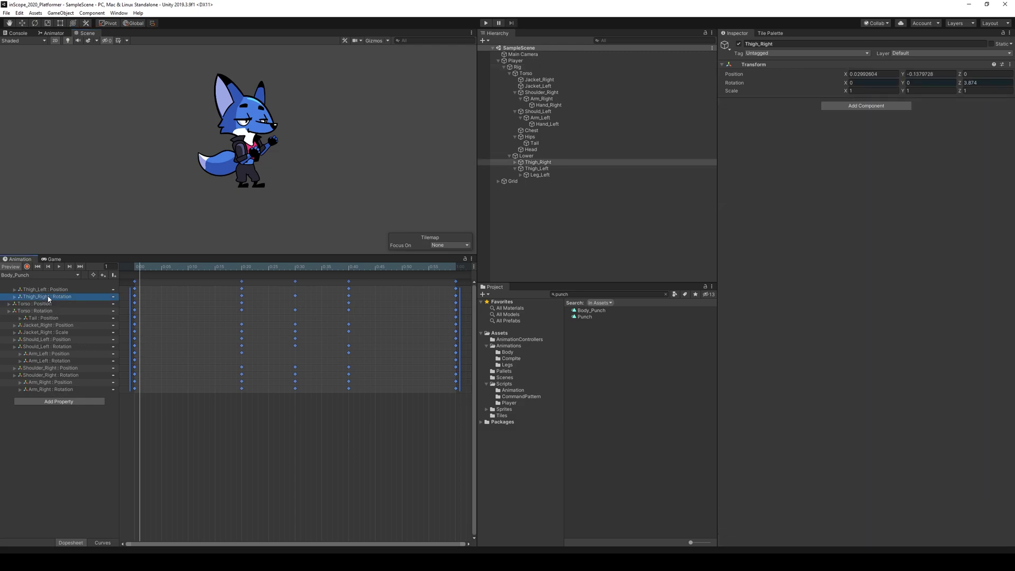
left_click(374, 40)
scroll(221, 166, "up", 3)
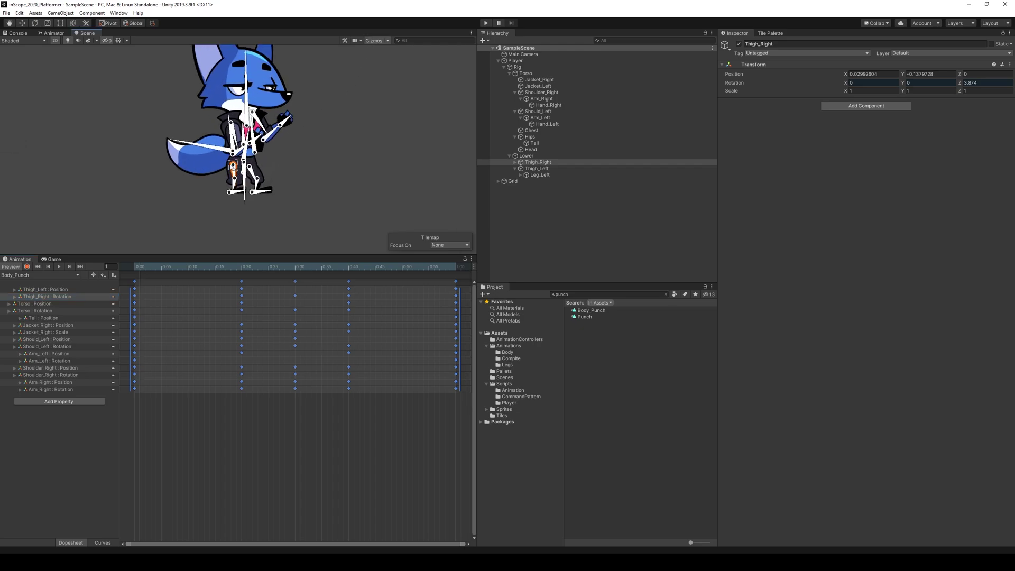
right_click(58, 293)
left_click(74, 300)
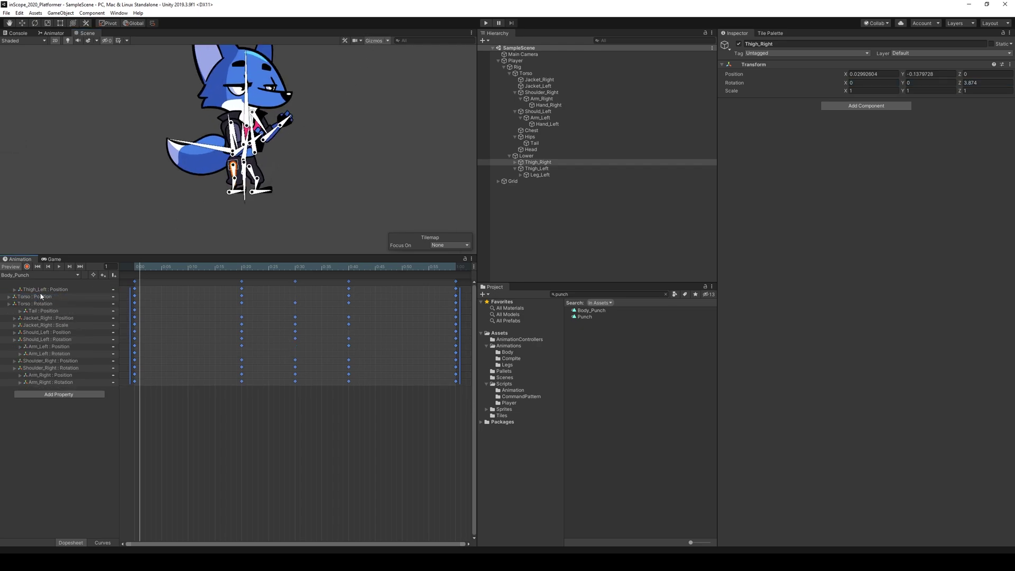
left_click(44, 291)
key("Delete")
Check the remaining Torso, Tail, Jacket, Shoulder and Arm_Right tracks and preview frames 1–36.
left_click(44, 290)
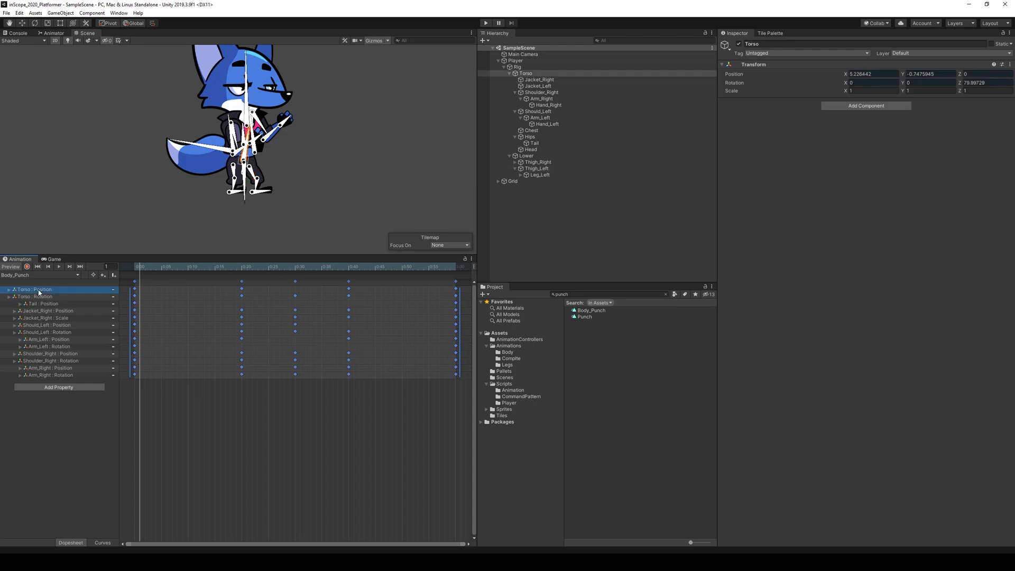
left_click(40, 298)
left_click(45, 305)
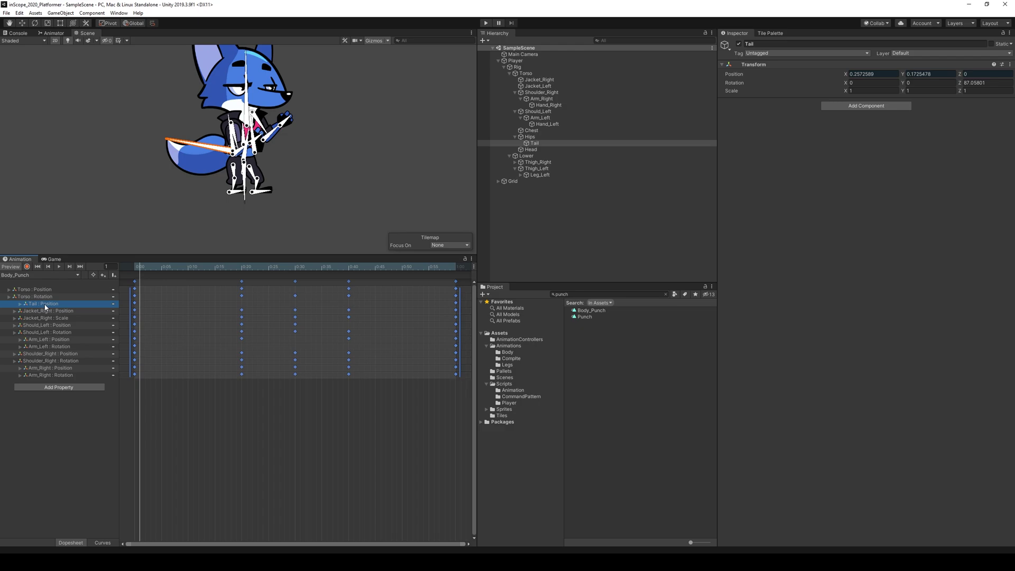
left_click(41, 317)
left_click(43, 324)
left_click(45, 332)
left_click(48, 346)
left_click(53, 361)
left_click(63, 374)
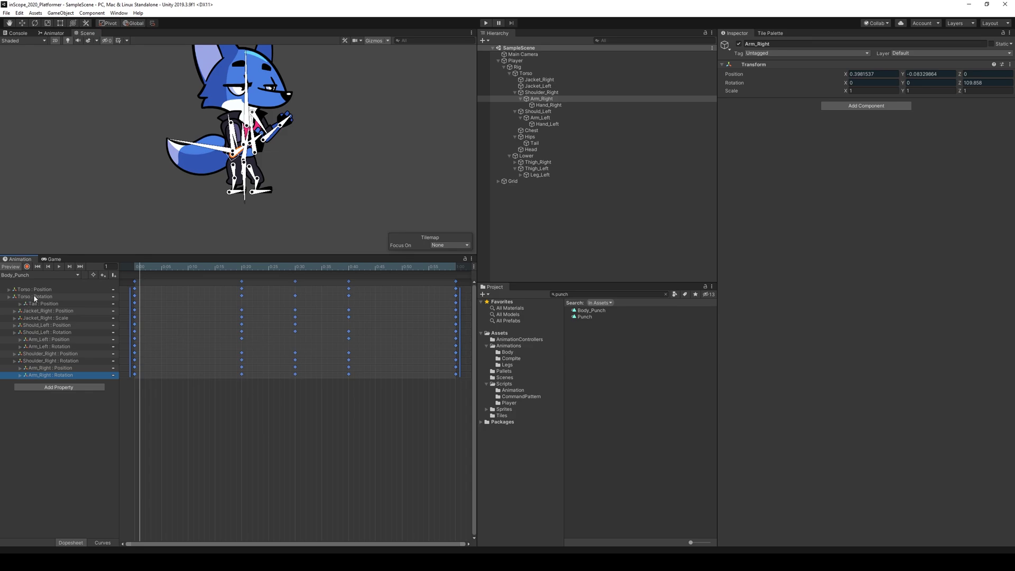
left_click_drag(141, 268, 112, 274)
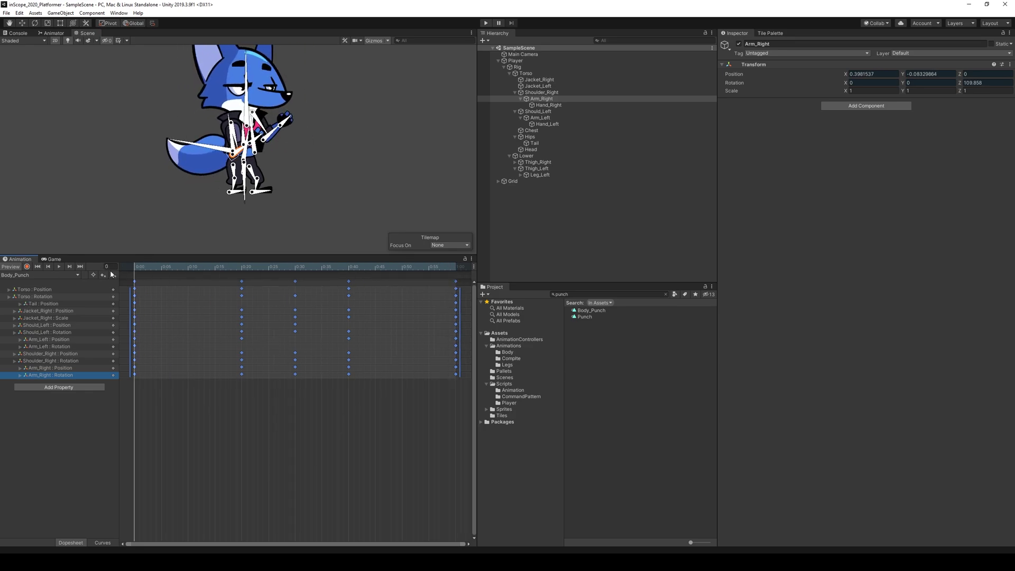
Create a new Legs_Punch.anim clip in the Animations/Legs folder.
left_click(31, 276)
left_click(47, 374)
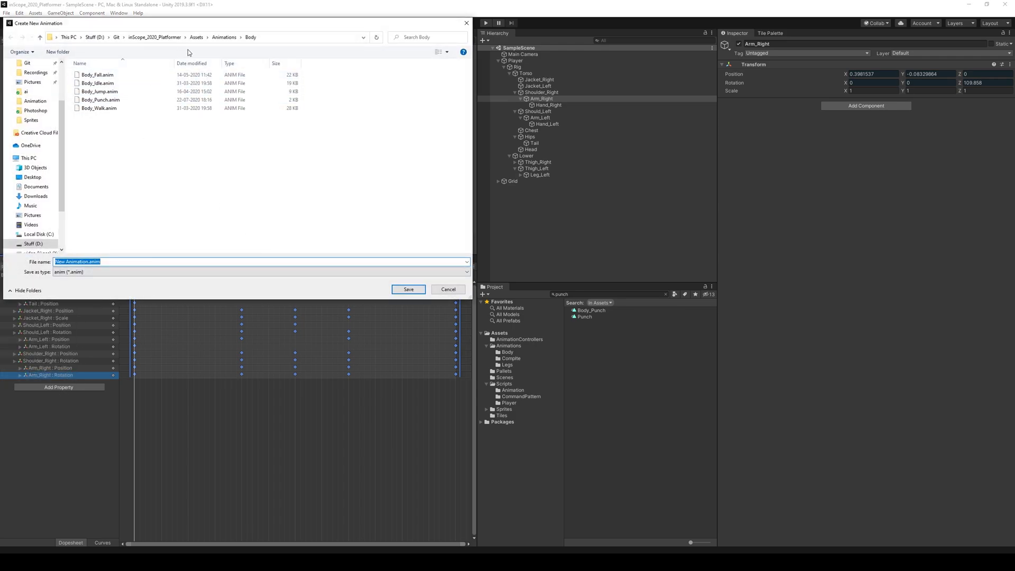
left_click(224, 37)
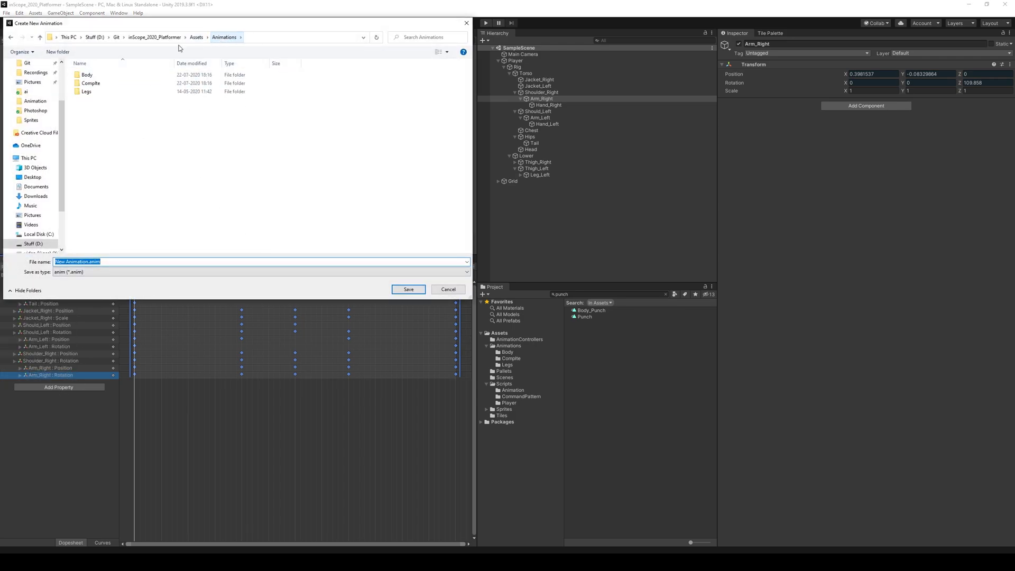
double_click(87, 92)
left_click(98, 100)
left_click(79, 261)
key("BackSpace")
key("BackSpace")
key("BackSpace")
key("BackSpace")
type("Punch")
key("Return")
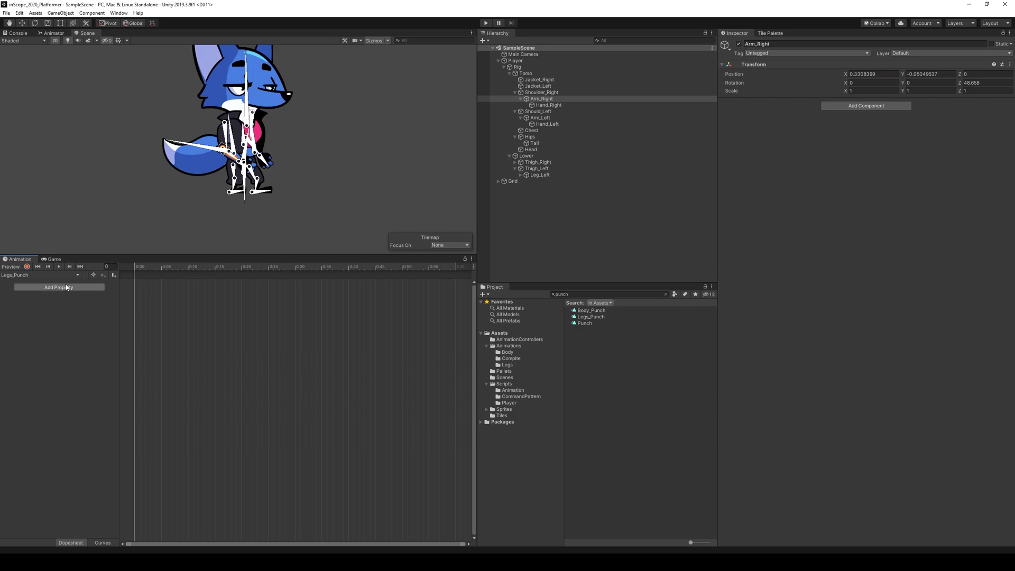
Paste the punch keyframes and delete the Torso through Arm_Right : Rotation tracks.
key("ctrl+v")
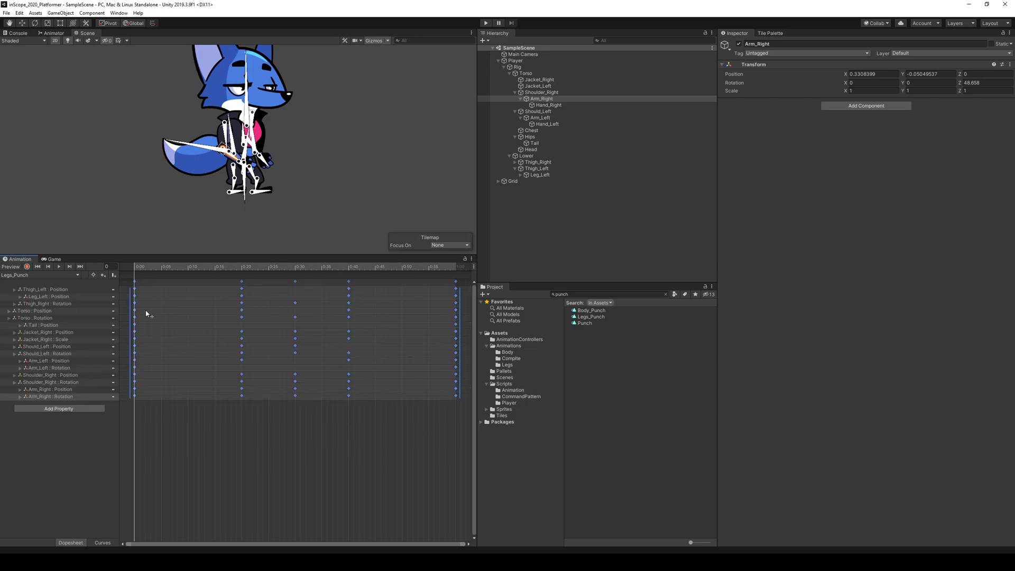
left_click(32, 311)
left_click(39, 396, "shift")
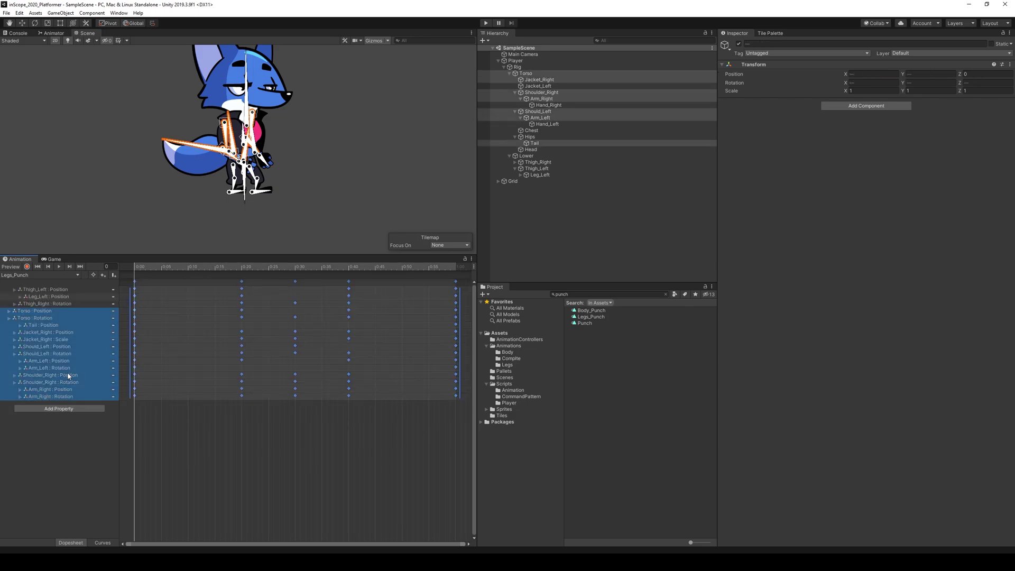
key("Delete")
Scrub the Punch clip to frame 56 and dock the Game view below the Animation timeline.
left_click_drag(176, 268, 128, 270)
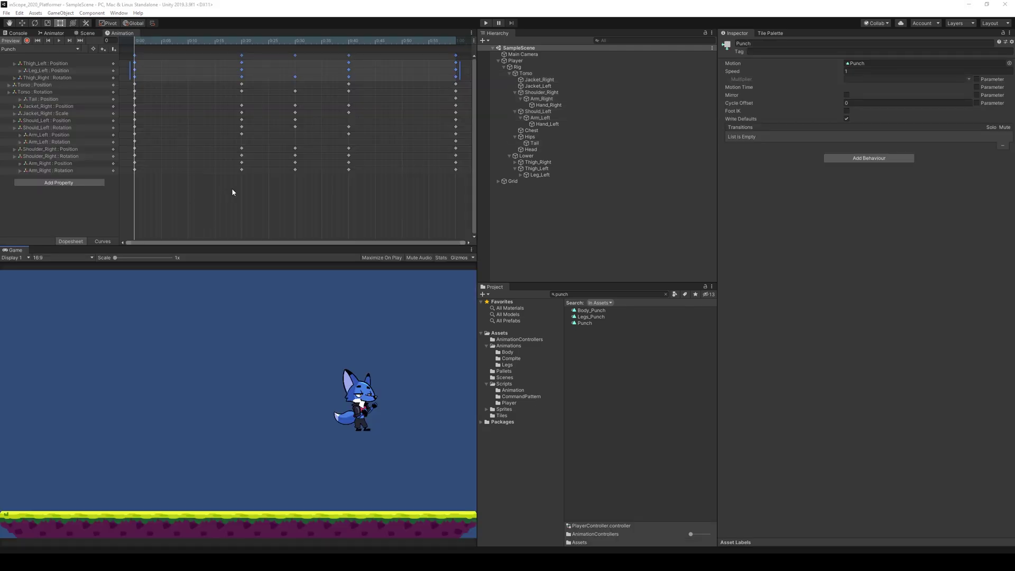
left_click_drag(141, 43, 458, 86)
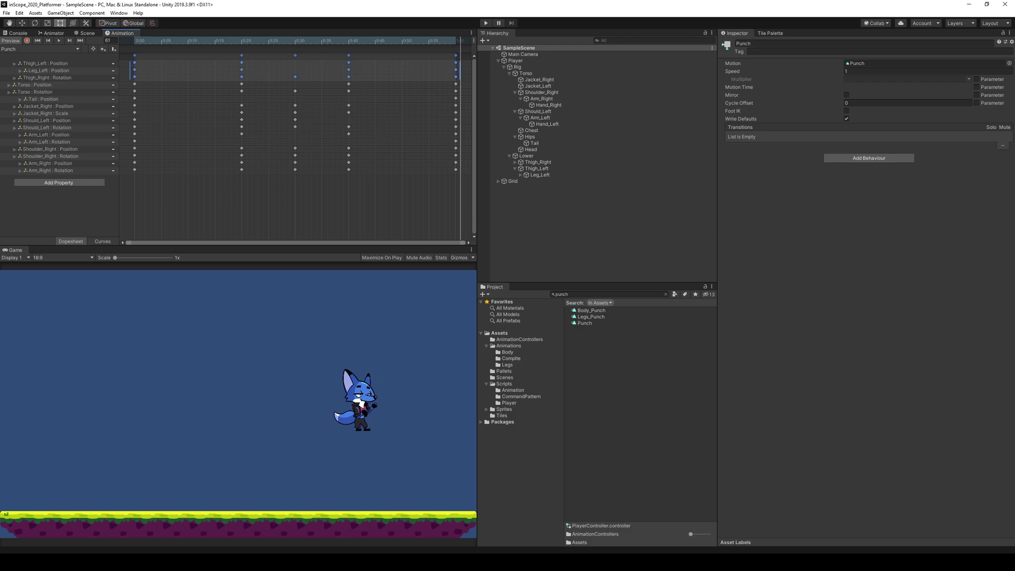